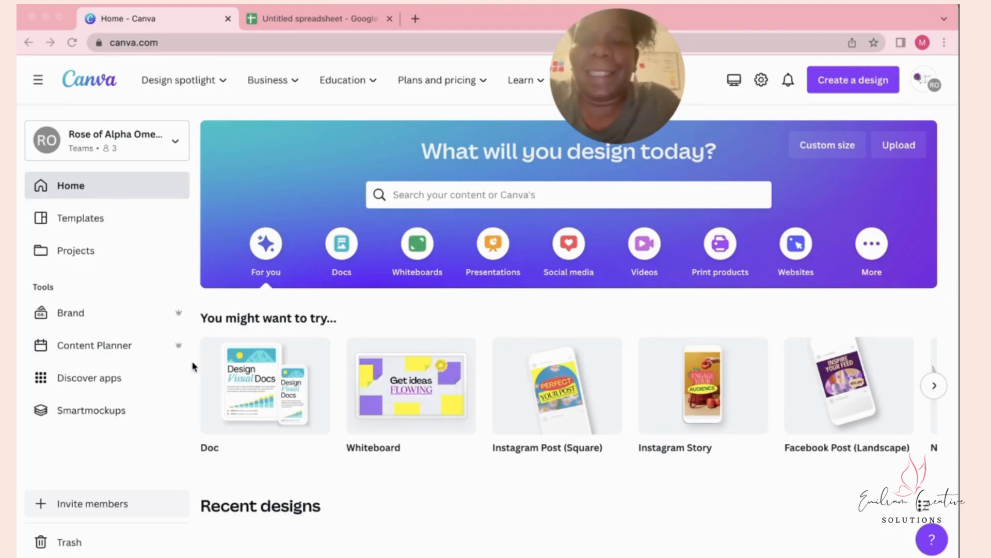
Create a new Doc and enter the title "Inspirational Quotes" with a new line below it
click(265, 389)
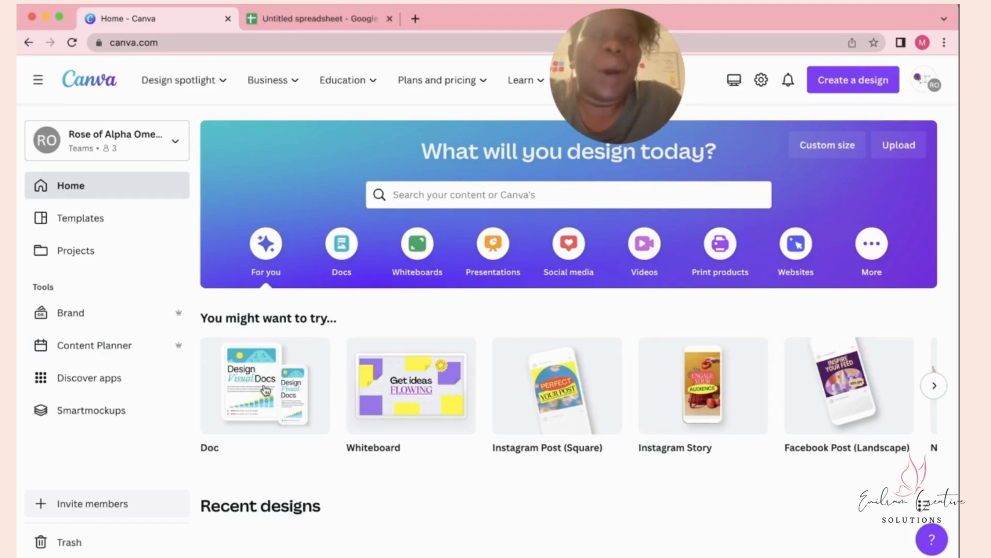
click(269, 382)
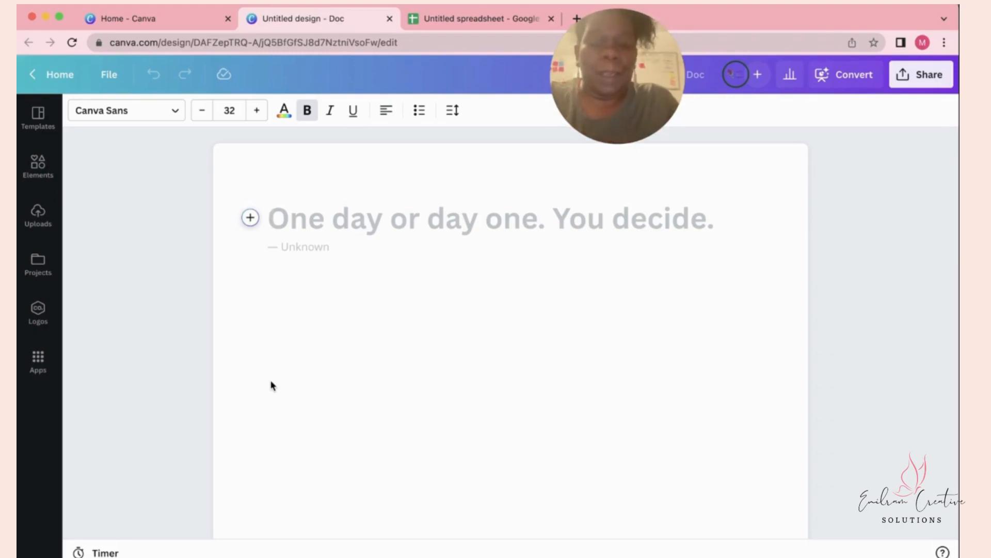
text(Insp)
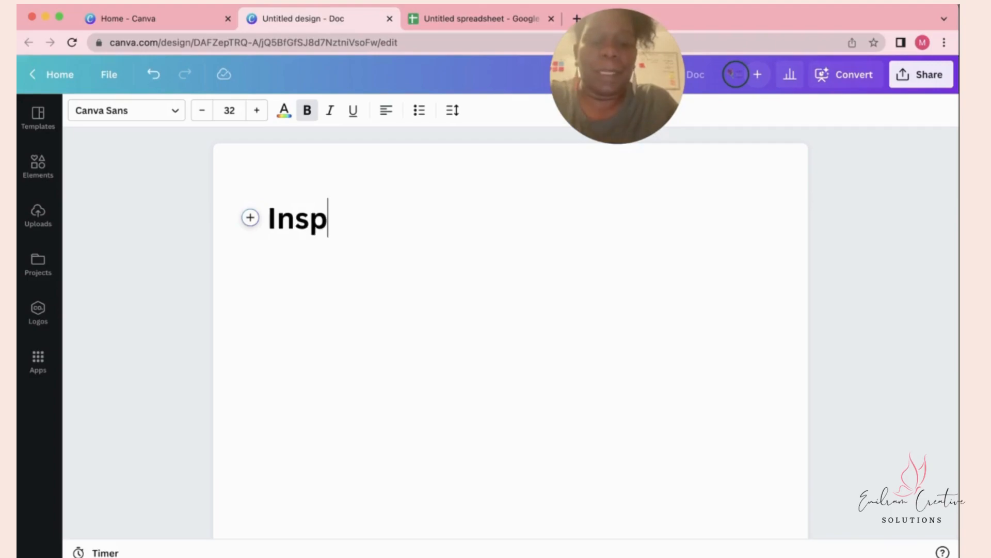
text(irational )
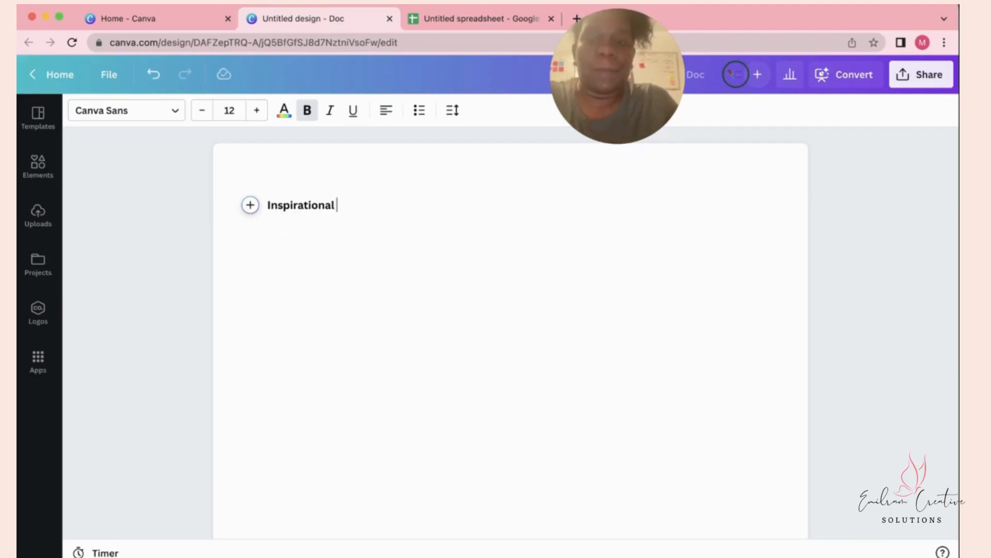
text(Qo)
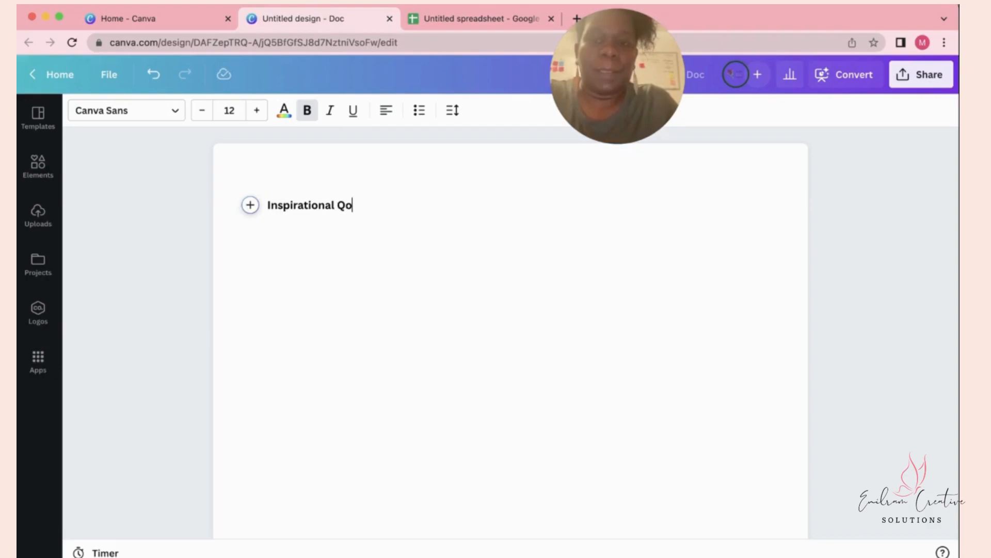
key(BackSpace)
text(uotes)
key(Return)
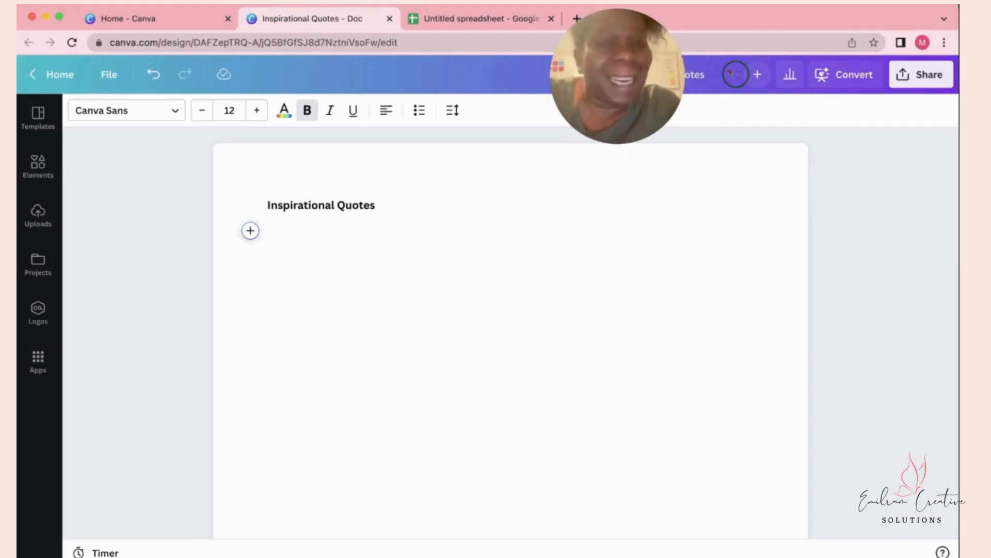
Launch Magic Write on the empty line below the title and accept its introduction
click(249, 230)
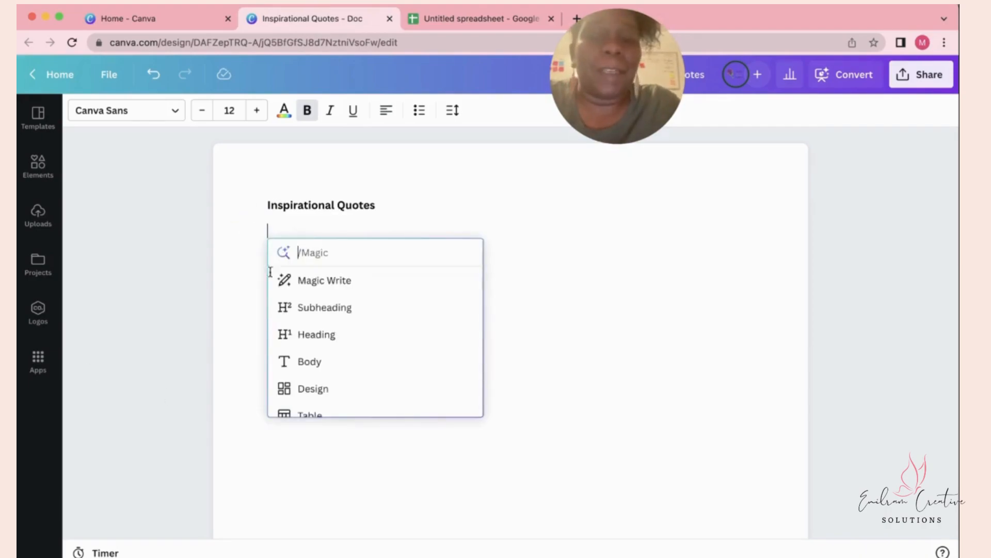
click(288, 281)
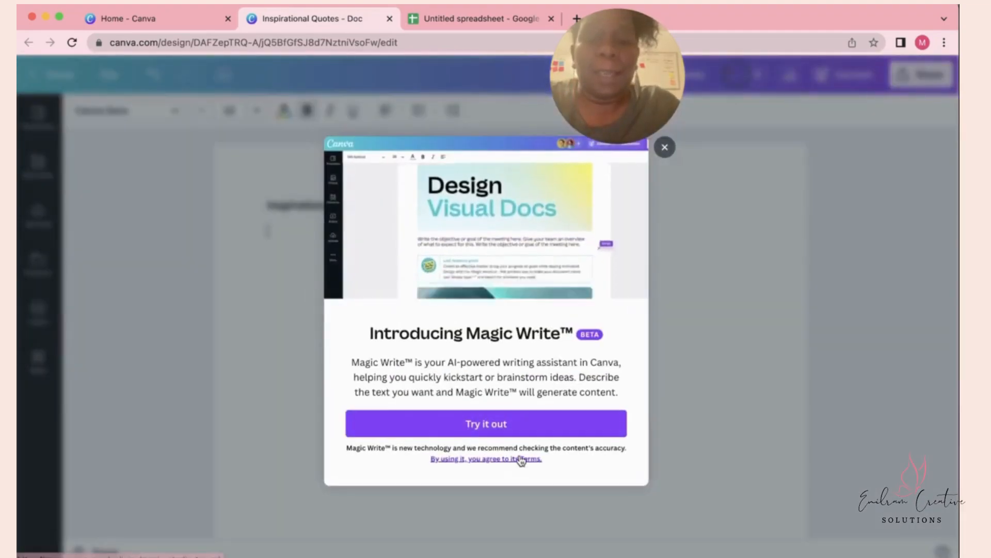
click(505, 428)
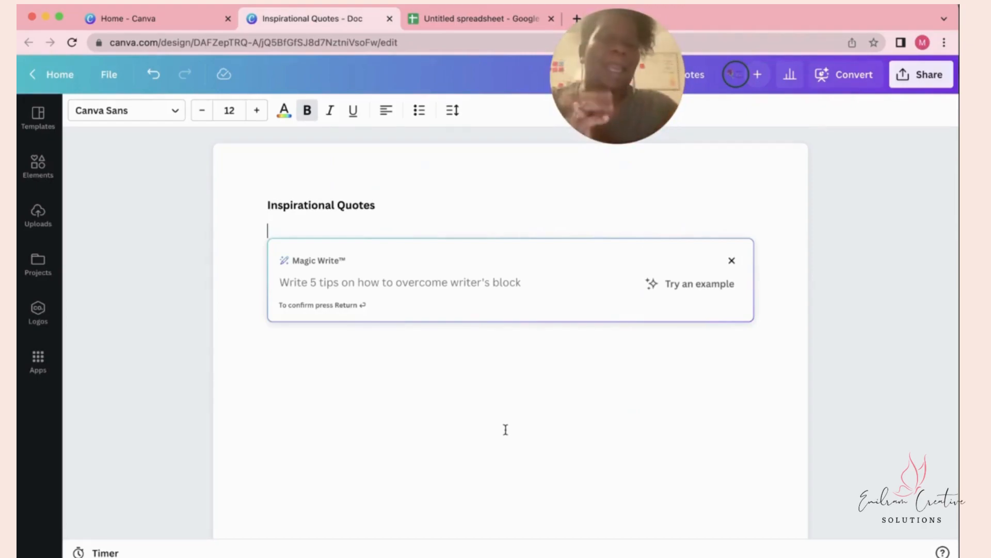
text(c)
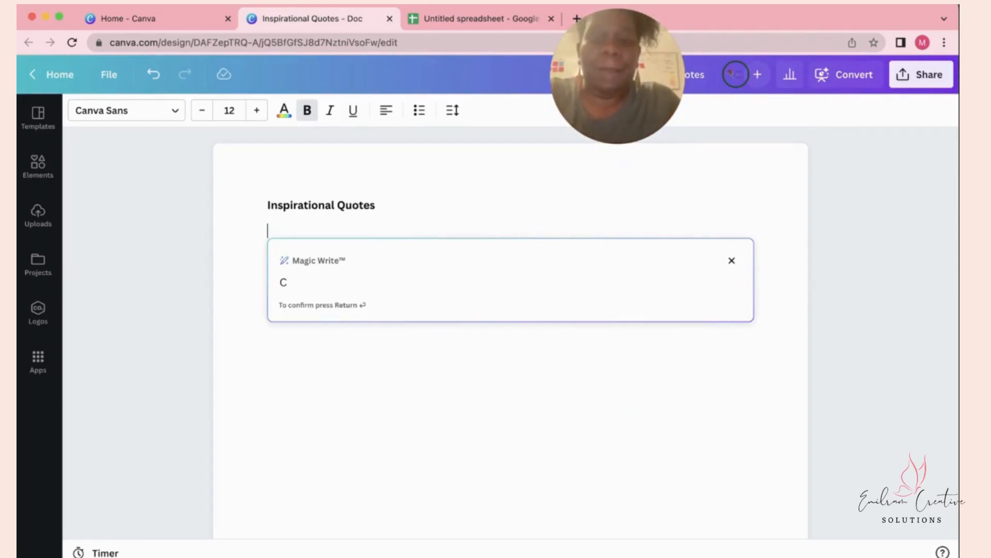
text(rea)
key(BackSpace)
key(BackSpace)
key(BackSpace)
key(BackSpace)
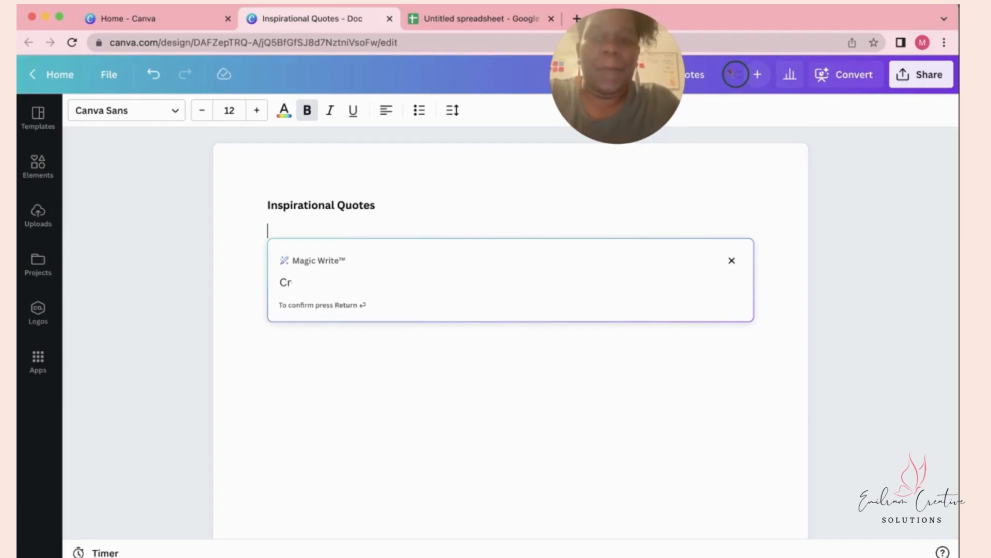
key(BackSpace)
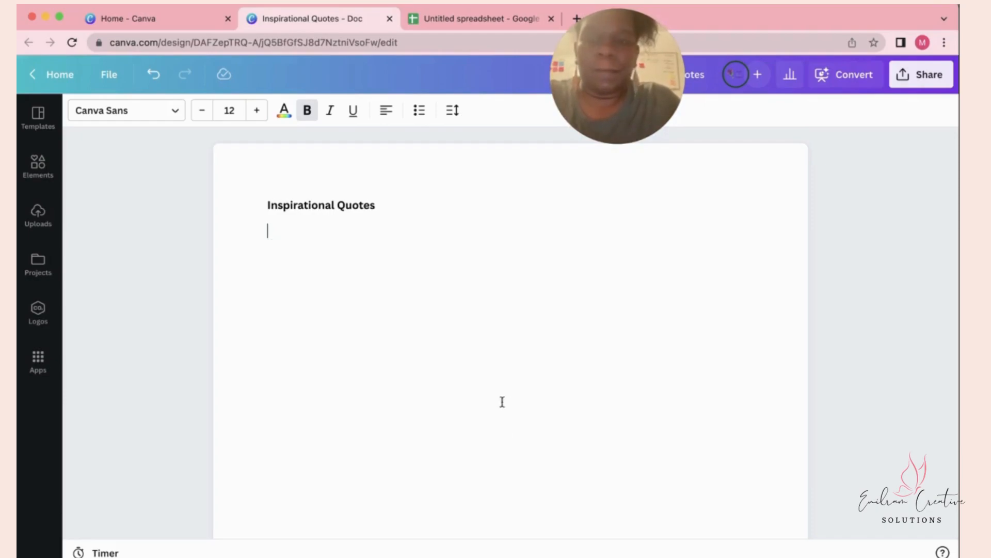
Start a Magic Write prompt below the title with the text "Make of 7 inspirational quote for Christian women"
click(287, 236)
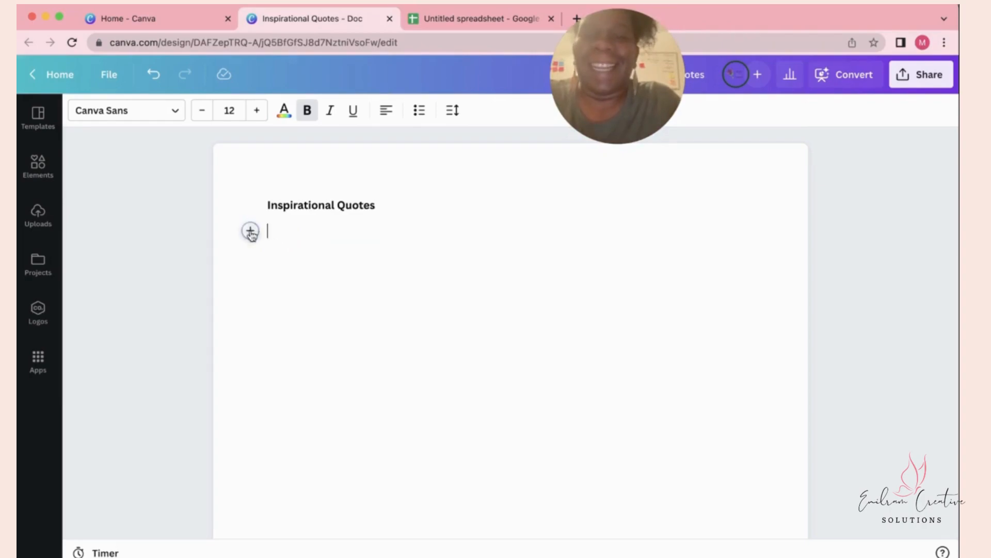
click(250, 232)
click(311, 284)
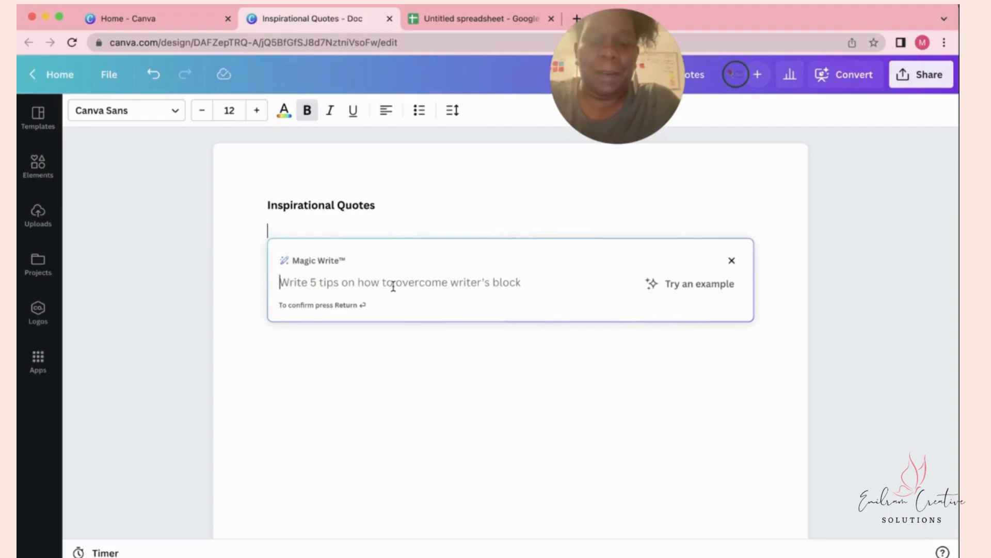
text(Mak)
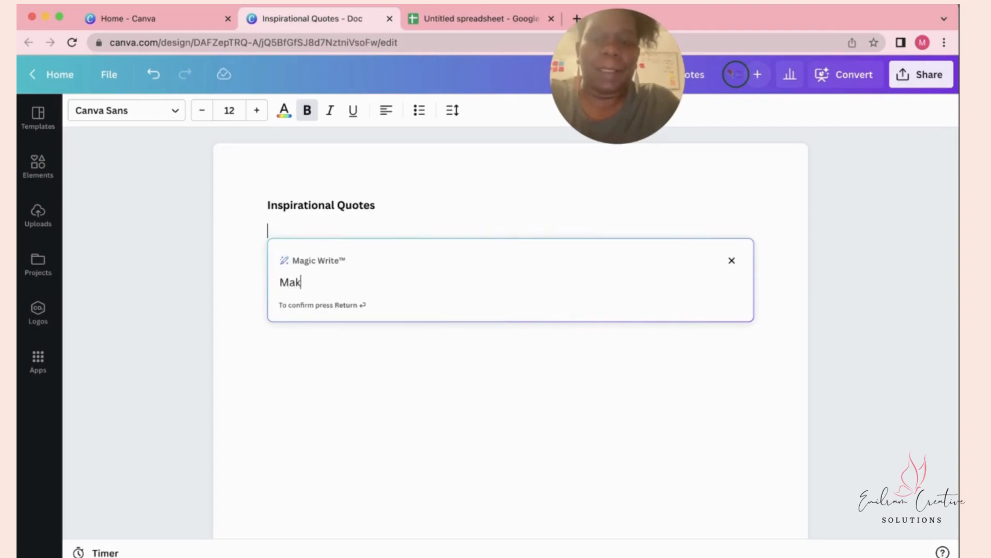
text(e of 7 in)
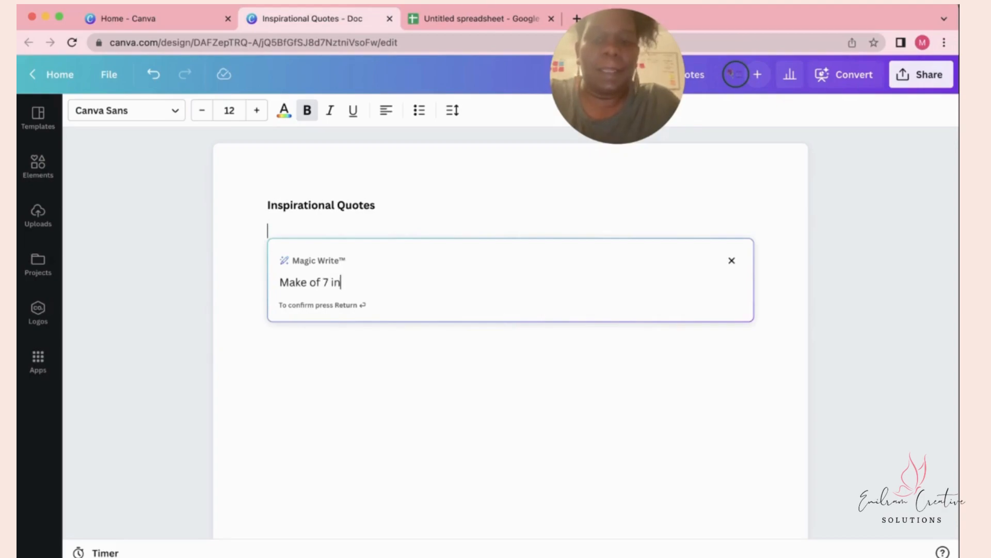
text(sp)
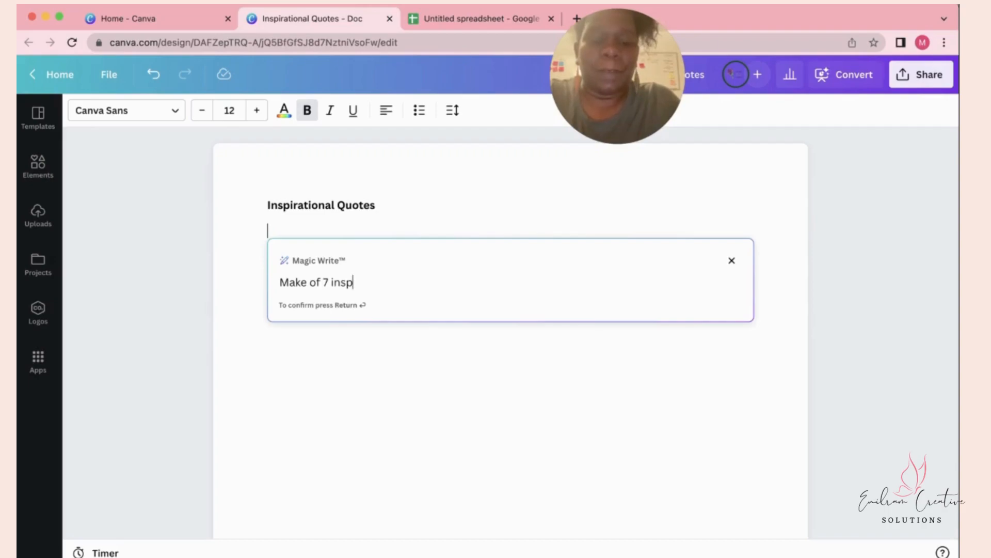
text(ired)
key(BackSpace)
key(BackSpace)
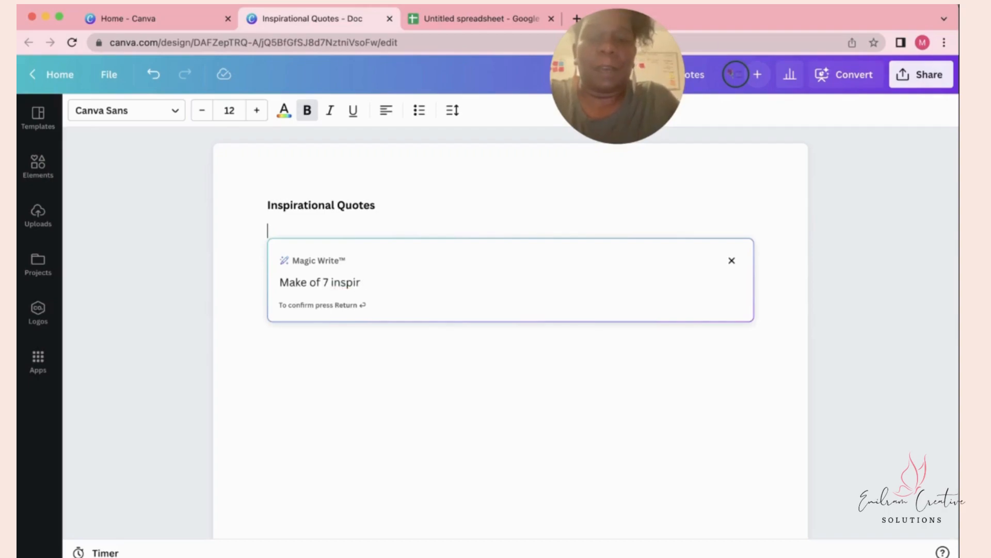
text(ational quote)
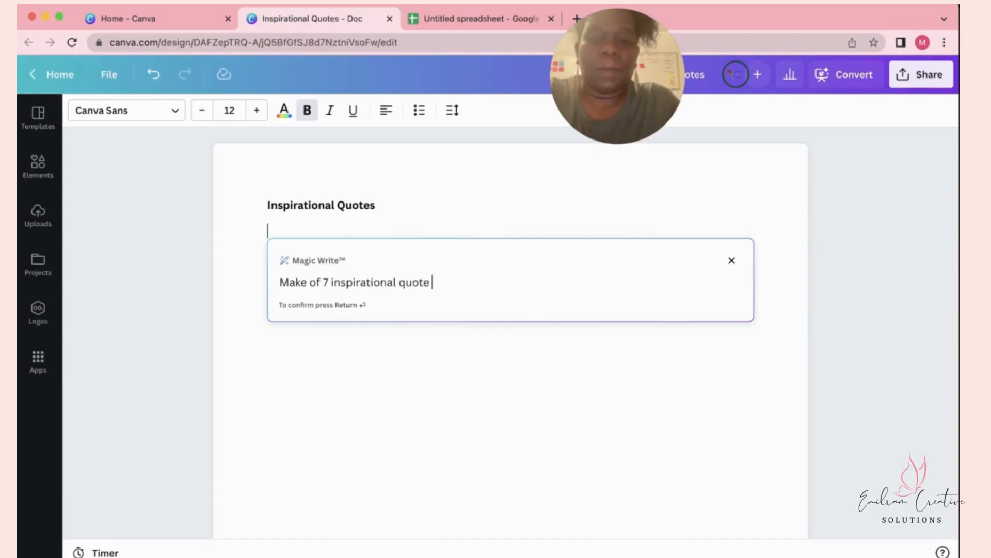
text( for)
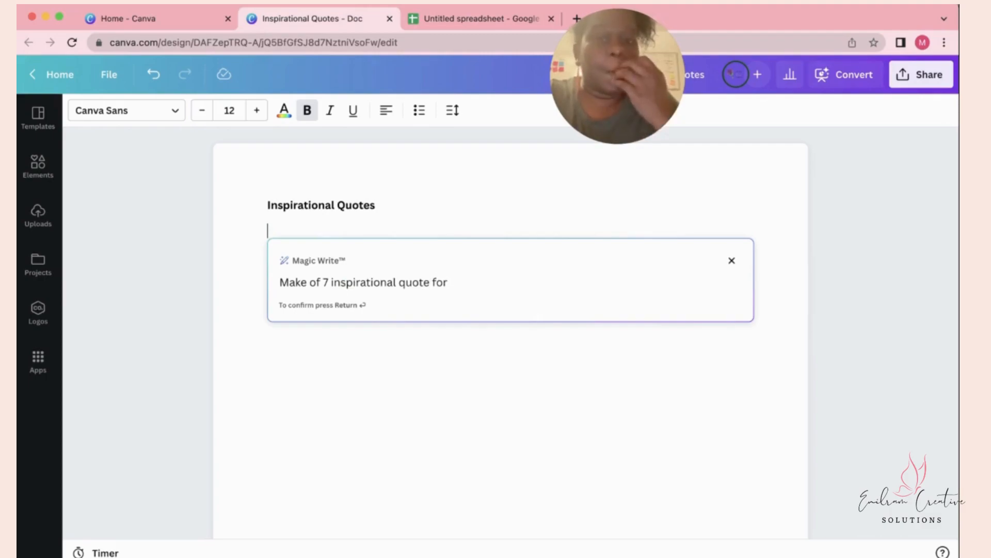
text( chris)
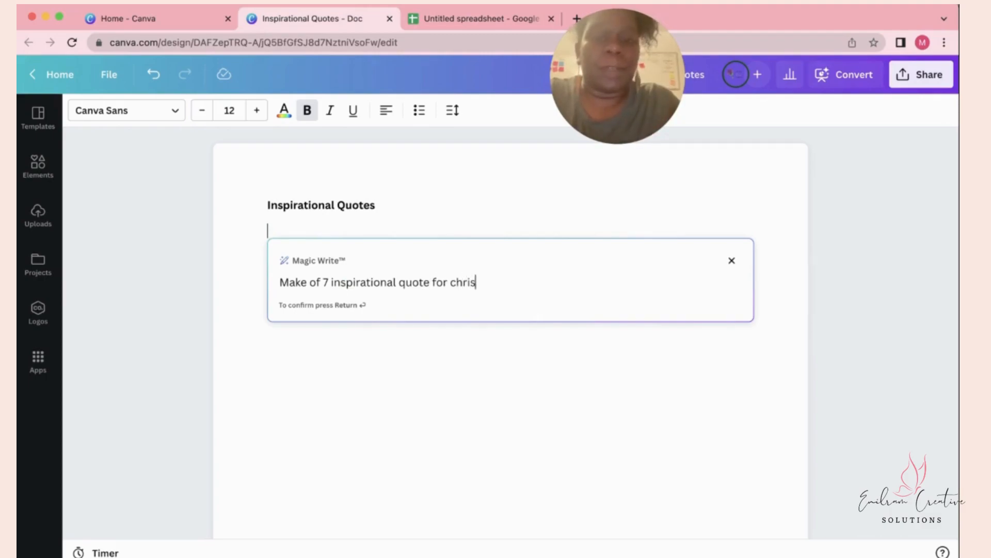
text(tan women)
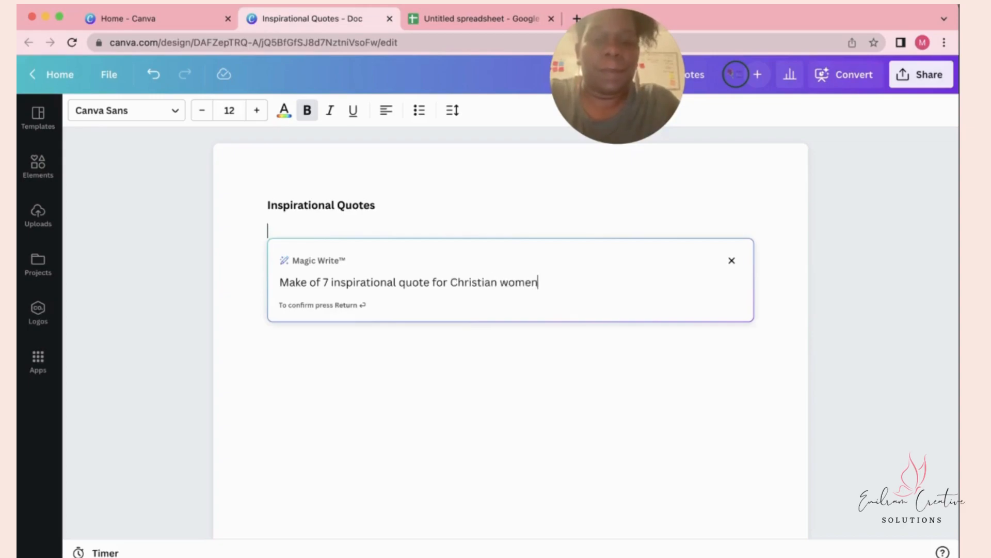
Continue the prompt with "that inspires them to live a life that is"
text( that isp)
key(BackSpace)
key(BackSpace)
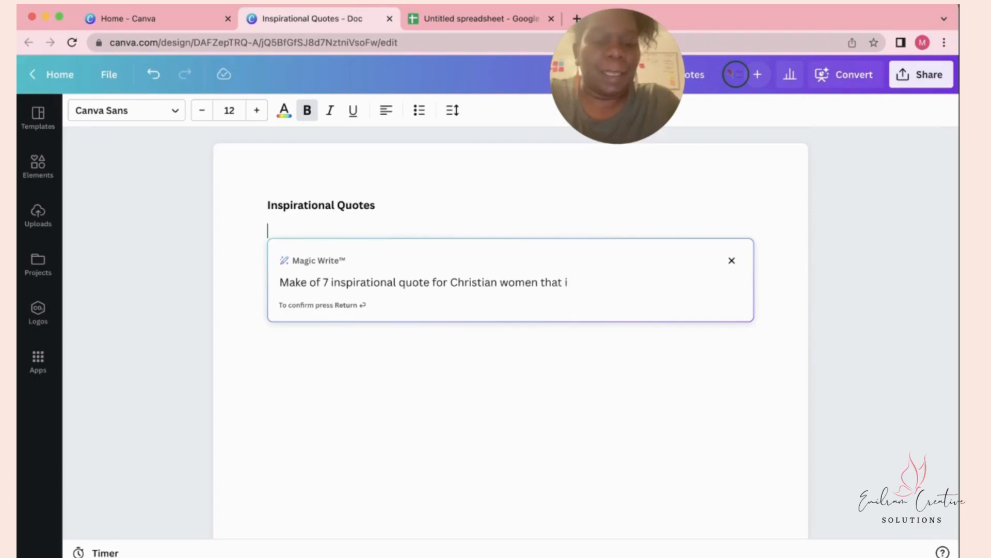
text(nsp)
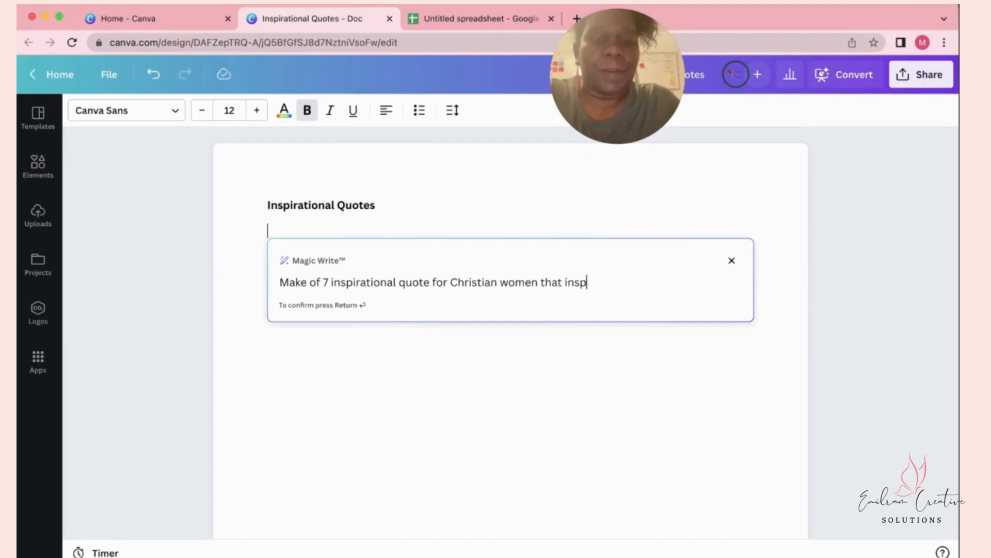
text(ired)
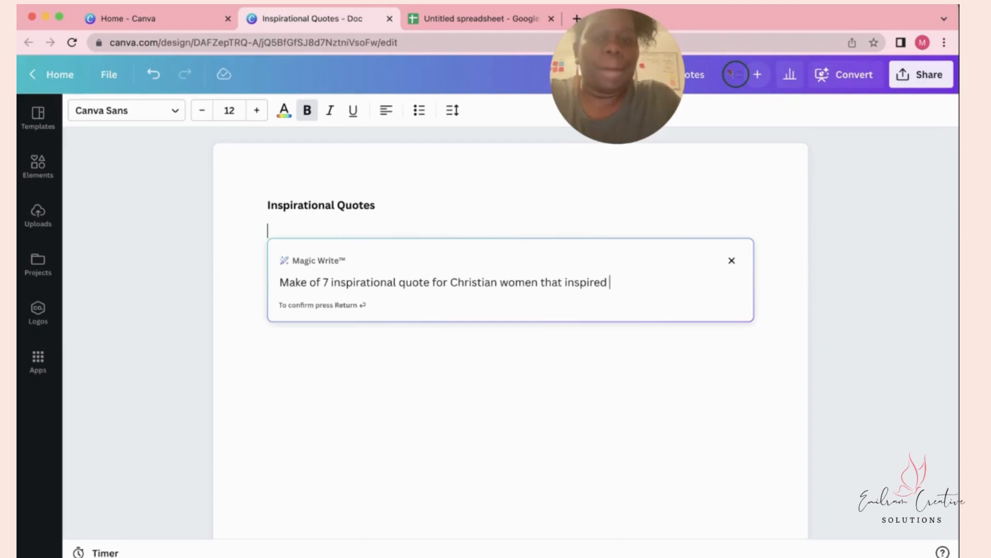
key(BackSpace)
text(s them to live a li)
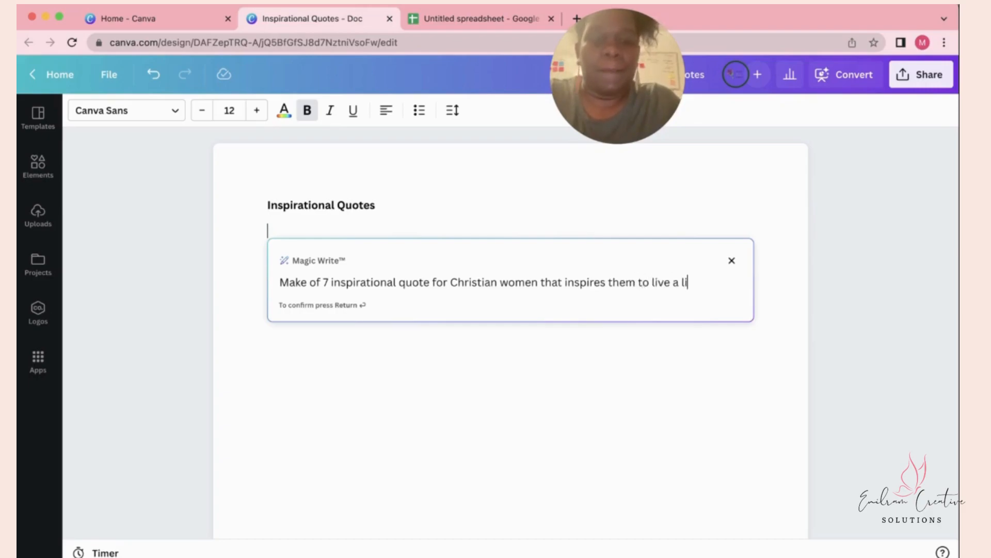
text(fe o)
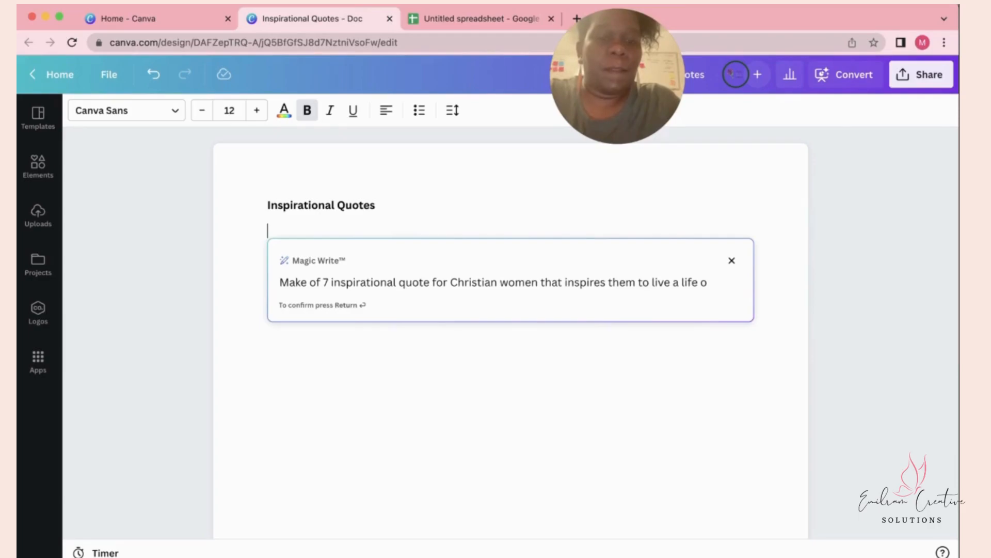
key(BackSpace)
text(that is)
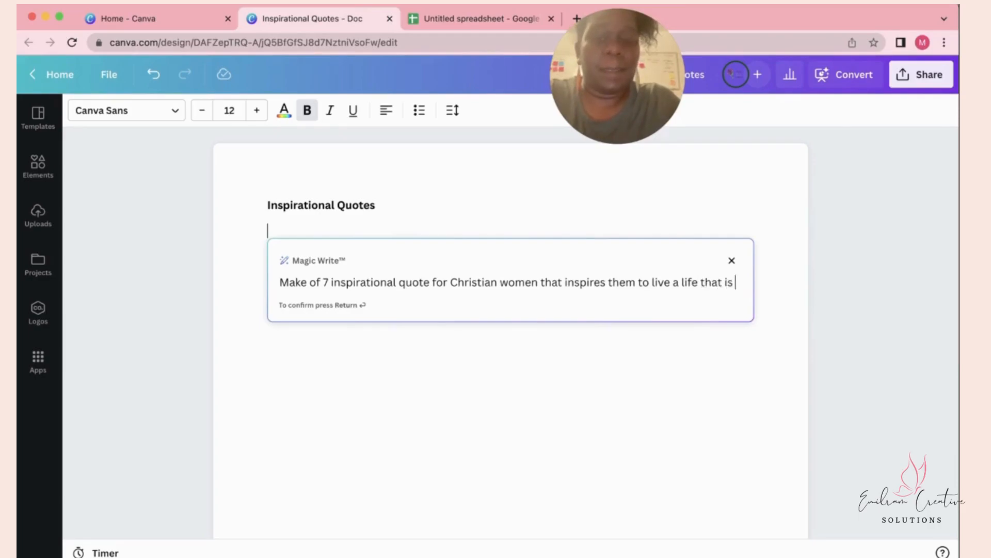
Replace the prompt's ending "life that is" with "spiritually"
text( bal)
key(BackSpace)
key(BackSpace)
text(al)
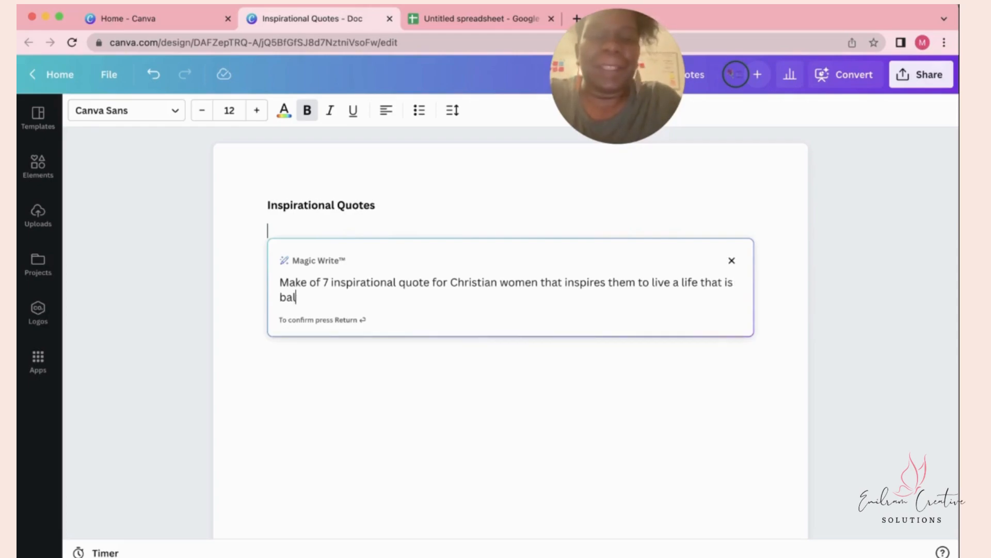
key(BackSpace)
key(BackSpace)
key(BackSpace)
key(BackSpace)
key(BackSpace)
key(BackSpace)
key(BackSpace)
key(BackSpace)
key(BackSpace)
key(BackSpace)
text(spiritually)
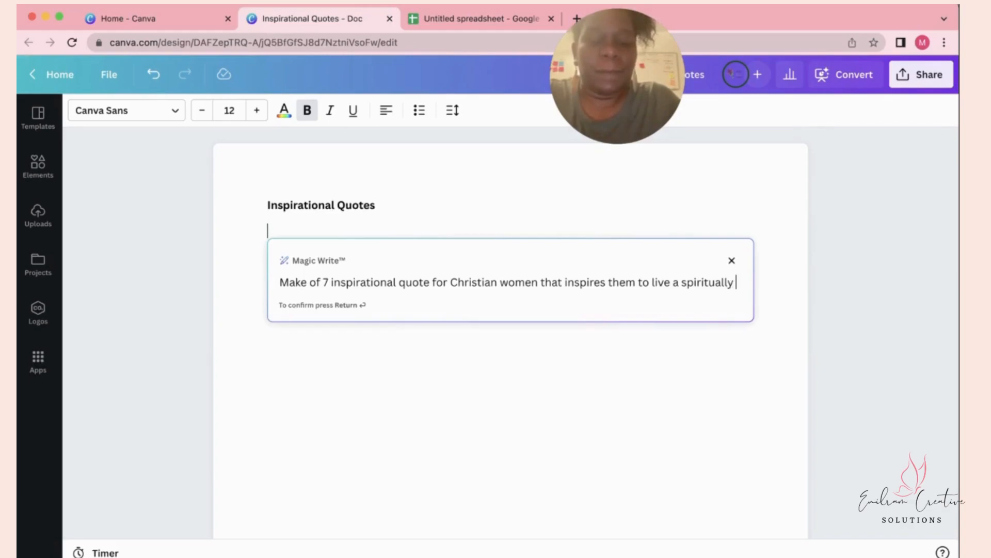
Finish the prompt with "balanced life mind, soul, heart and body." and generate the quotes
text( bala)
text(nce l)
text(d live)
key(BackSpace)
key(BackSpace)
text(fe mindm)
key(BackSpace)
text(, sou)
text(l, s)
key(BackSpace)
text(heart an)
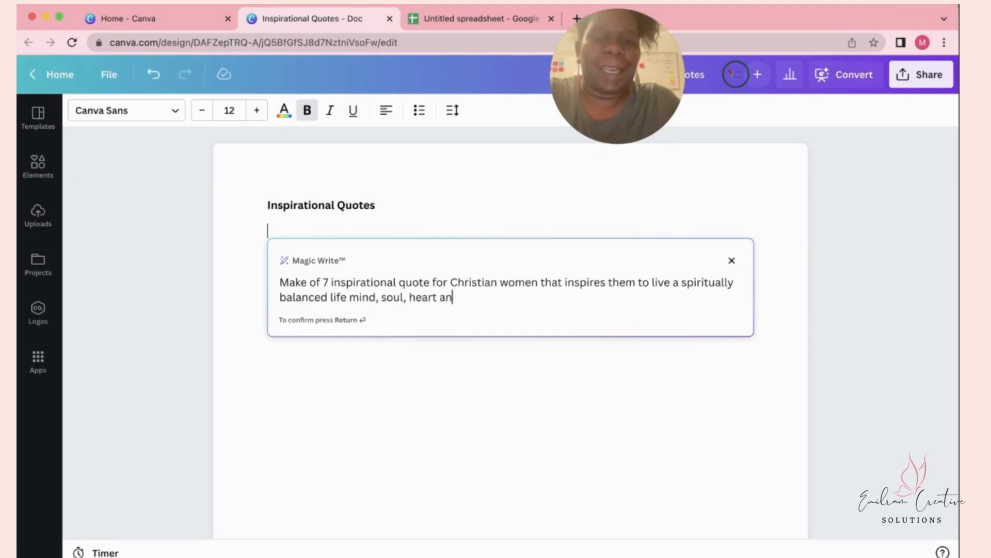
text(d body)
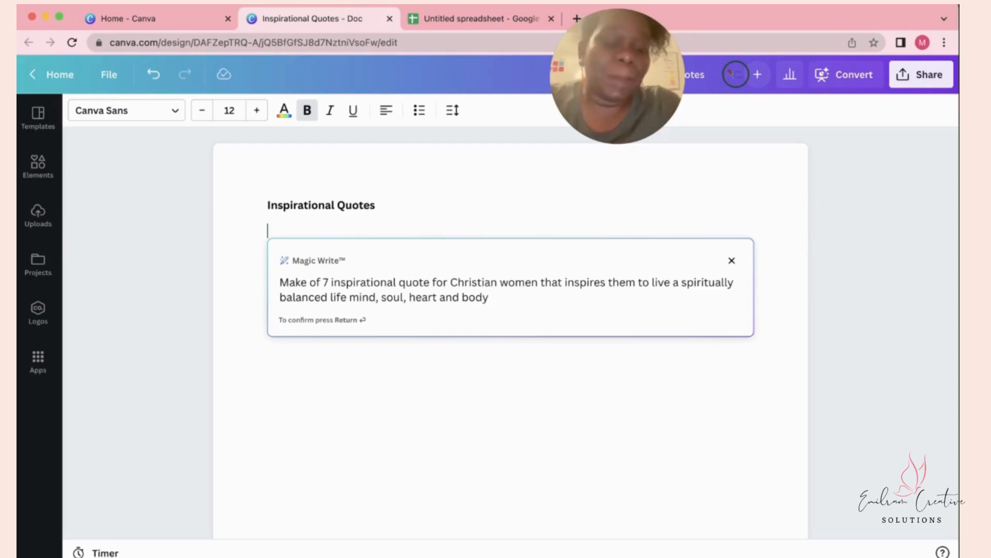
text(.)
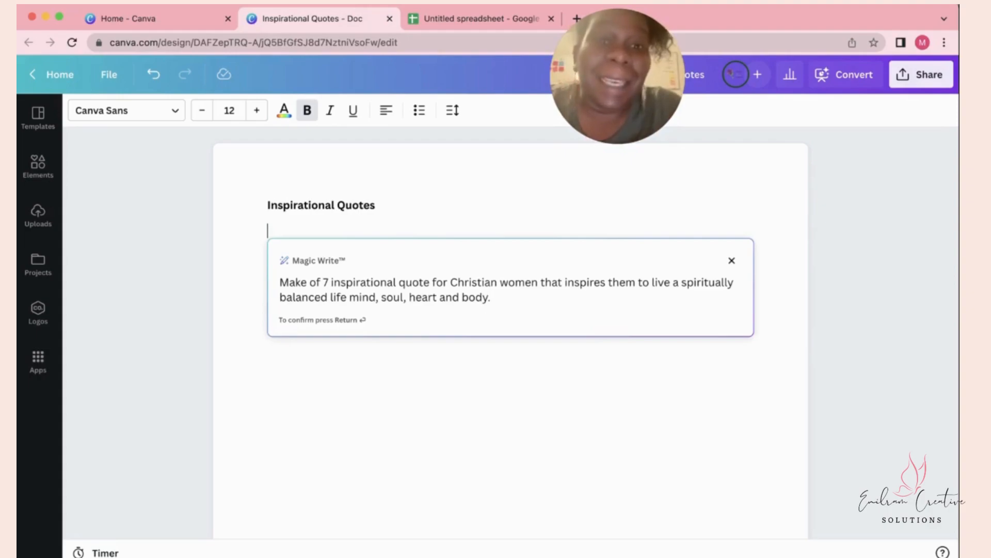
key(Return)
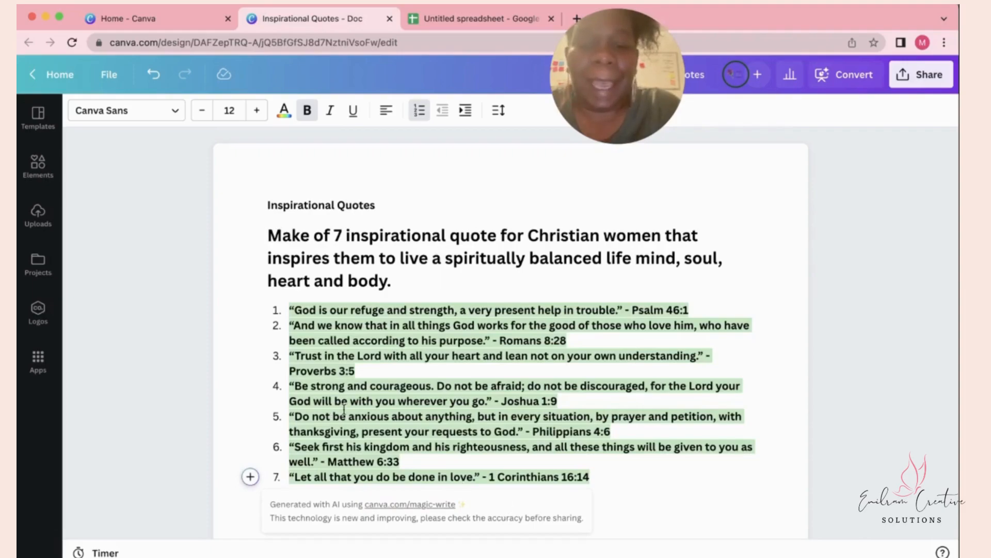
Copy all seven generated quotes from the numbered list in the doc
drag(594, 476, 293, 305)
key(super+c)
right_click(340, 347)
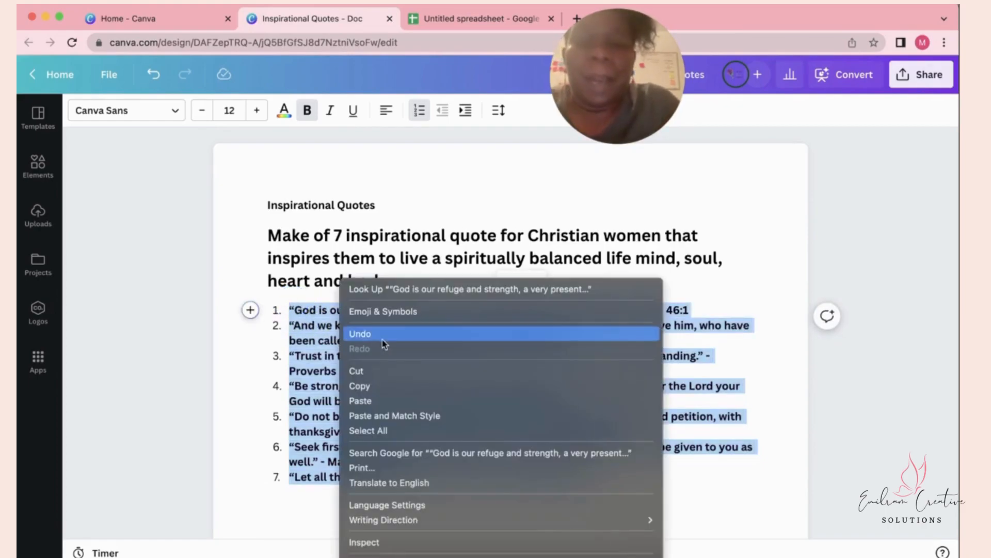
click(380, 386)
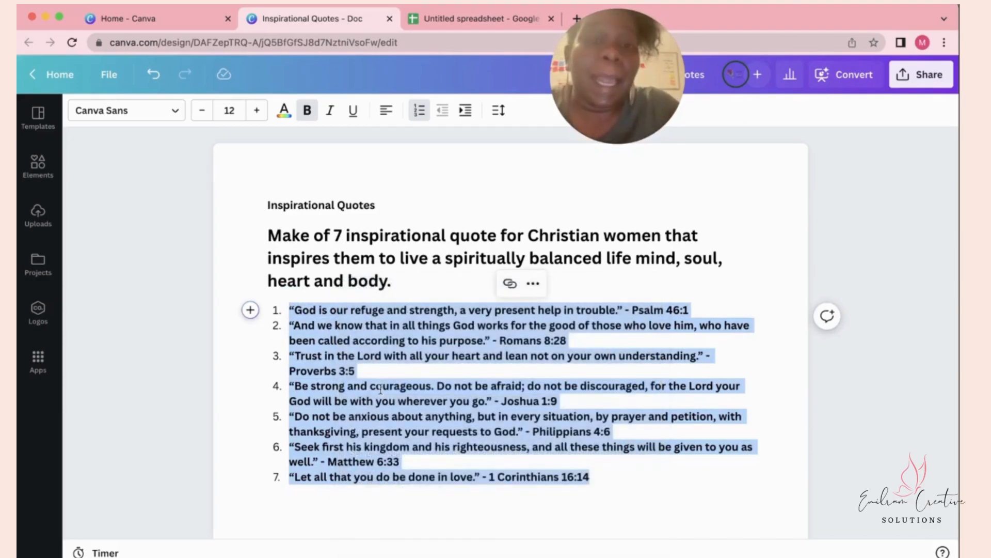
Switch to the Google Sheets spreadsheet, paste the quotes starting in cell A1 and fit column A to its contents
click(471, 22)
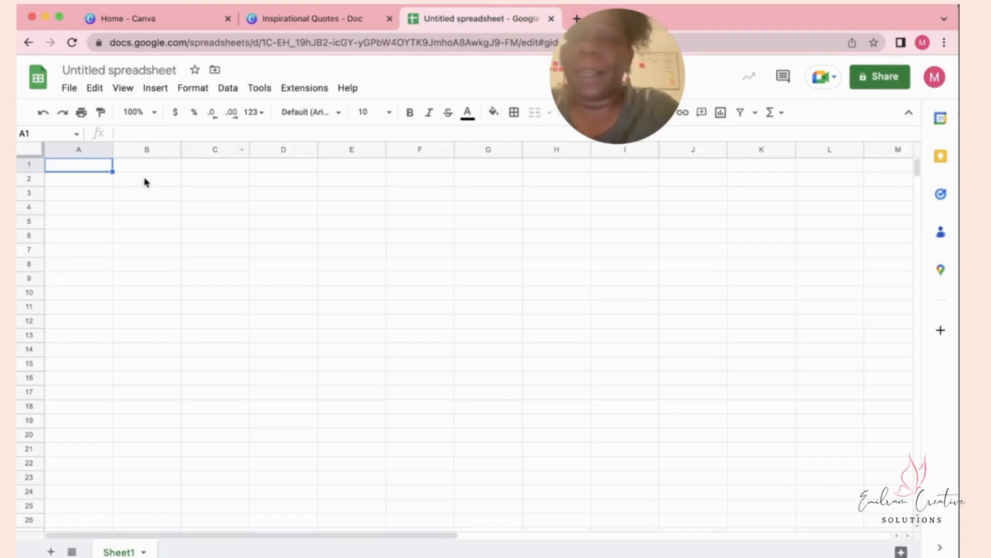
right_click(82, 166)
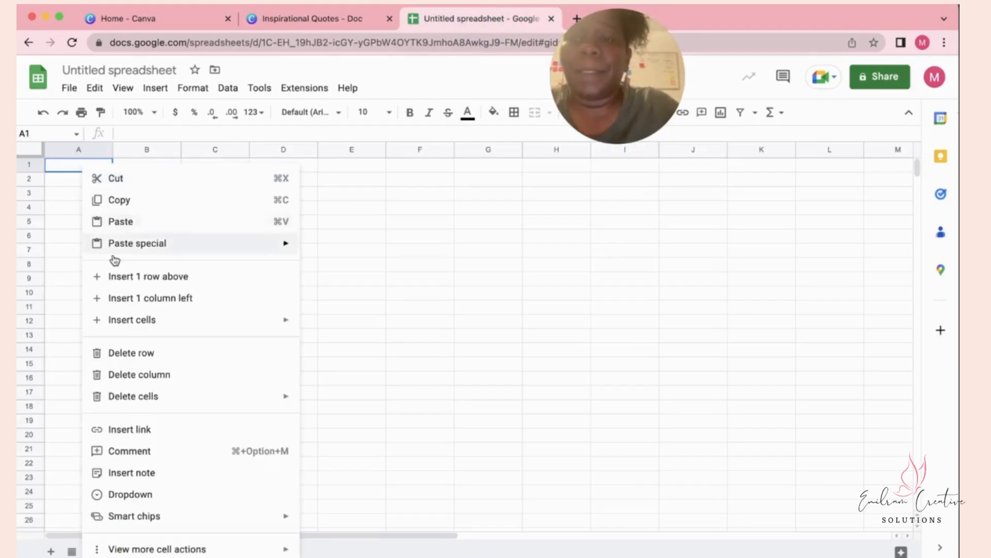
click(132, 222)
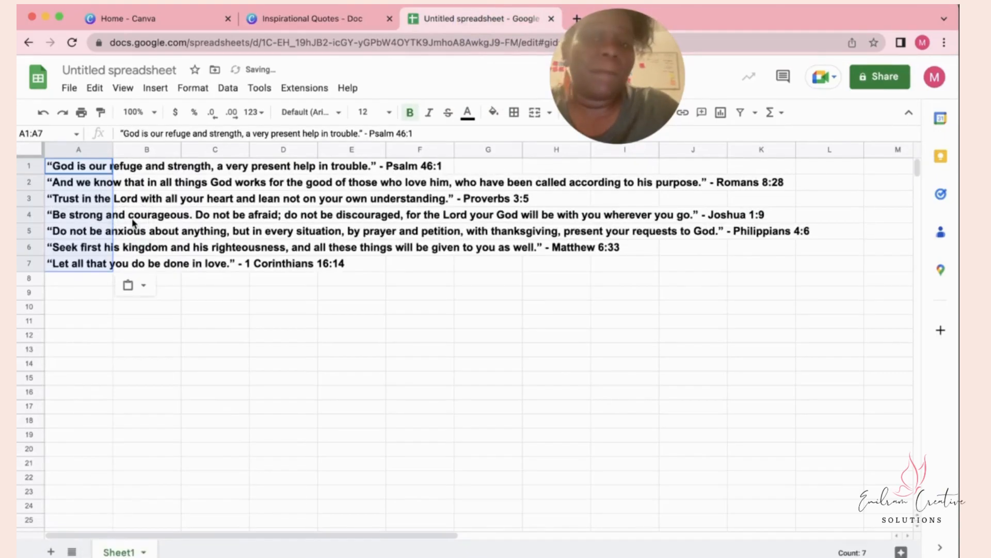
double_click(113, 147)
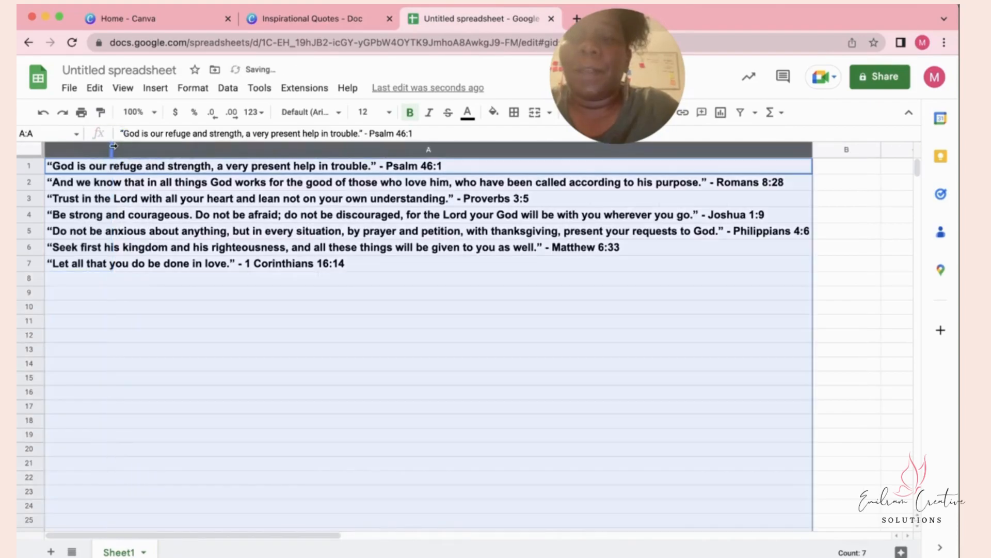
click(449, 393)
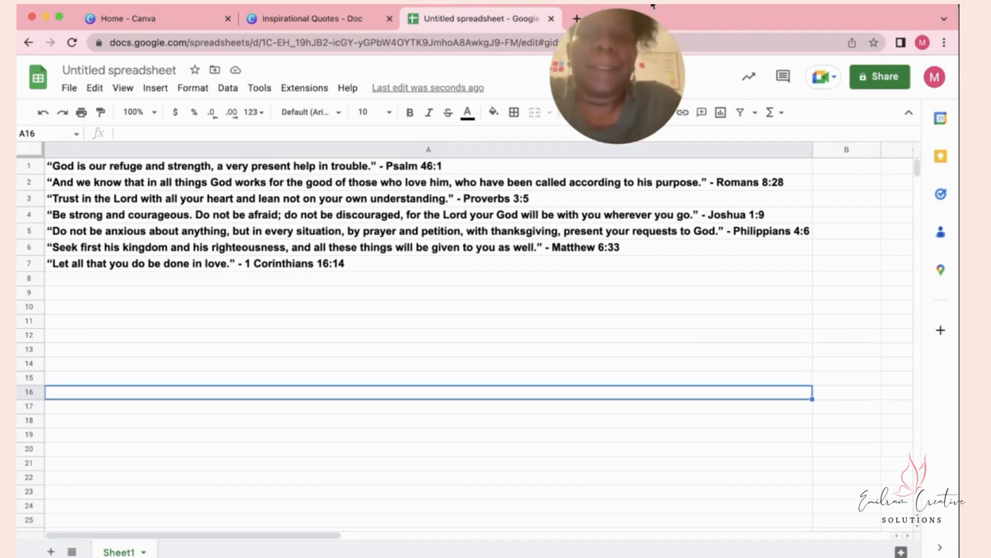
Copy the title "Inspirational Quotes" from the Canva doc for use as the spreadsheet's name
click(121, 71)
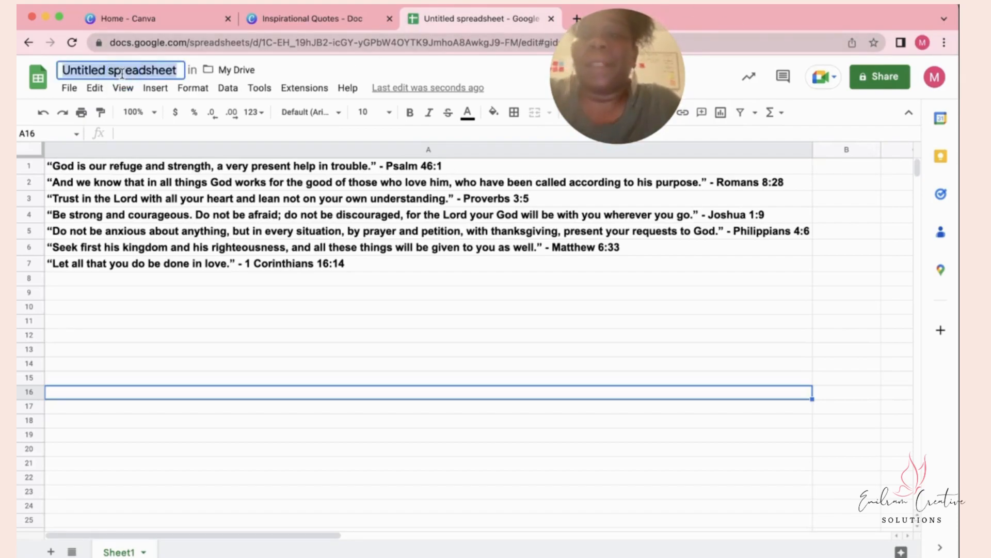
click(270, 11)
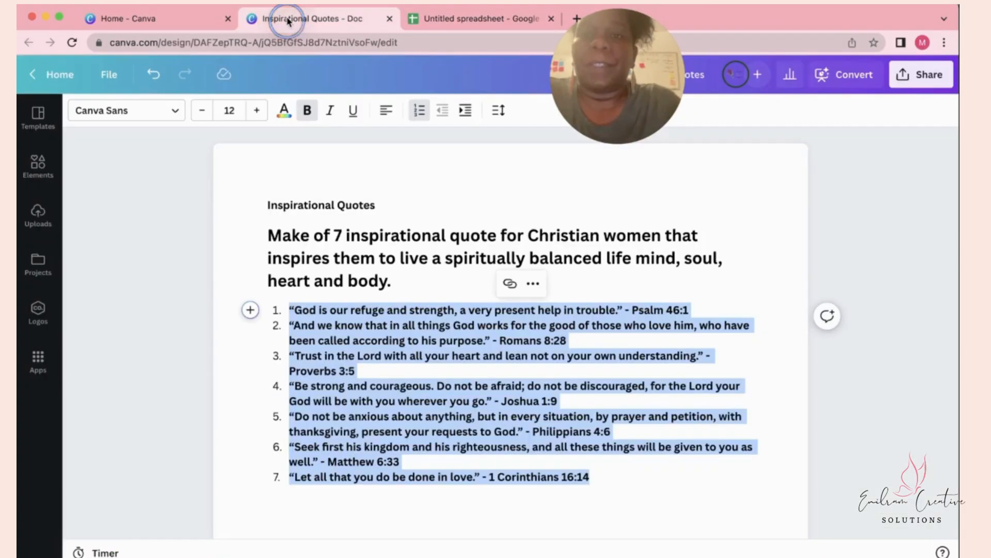
click(314, 199)
triple_click(314, 200)
right_click(316, 205)
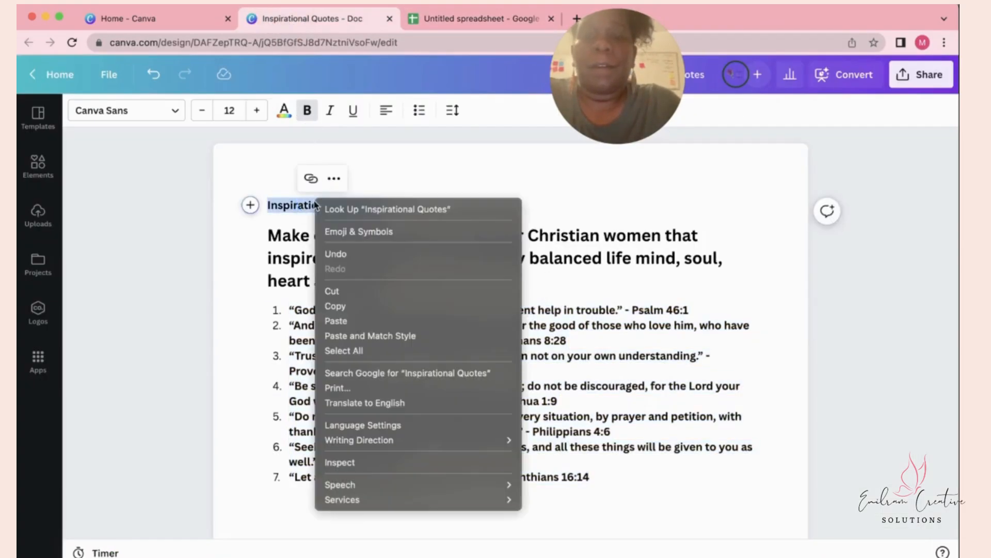
click(367, 306)
Return to Google Sheets and rename the spreadsheet as "Inspirational Quotes Bulk Content", pasting the copied title first
click(451, 22)
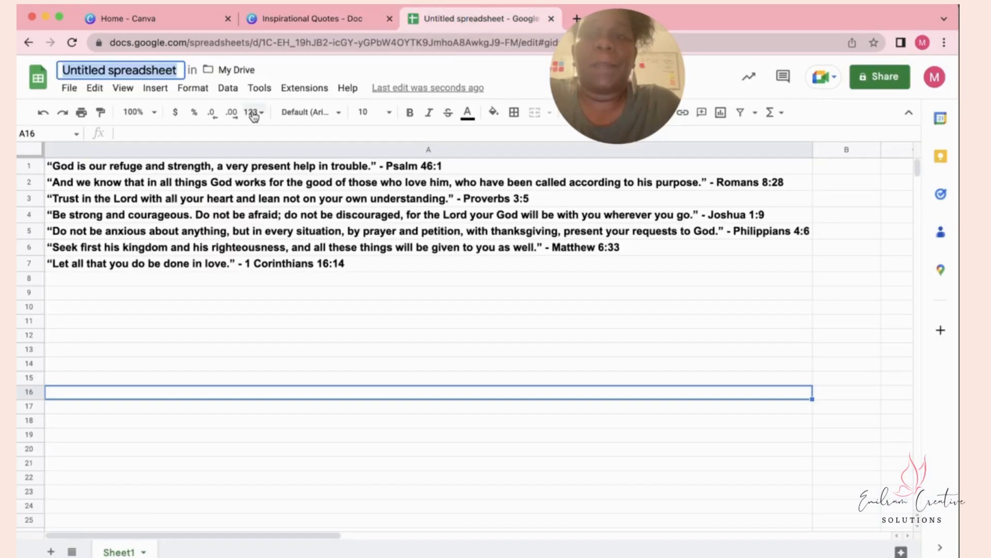
right_click(155, 72)
click(175, 194)
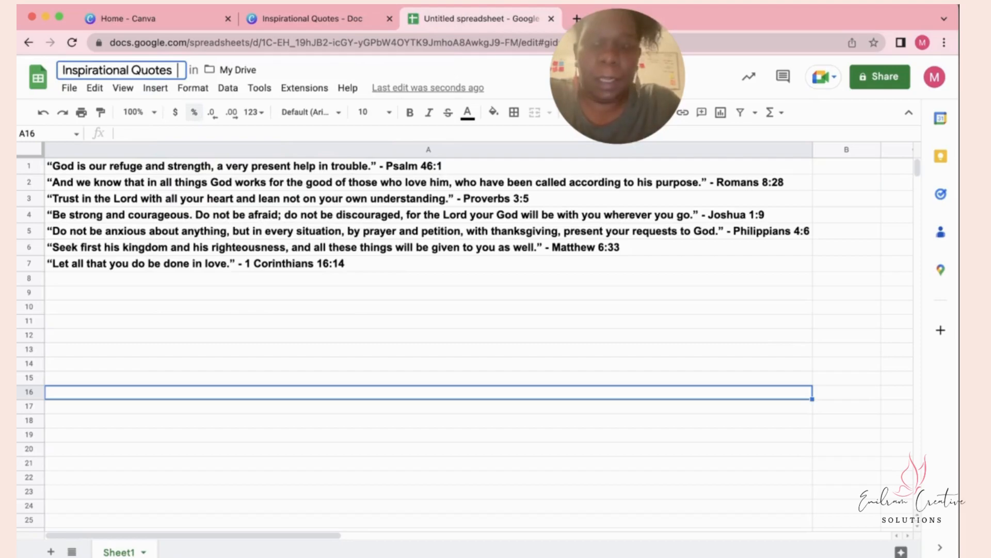
text(Bulk )
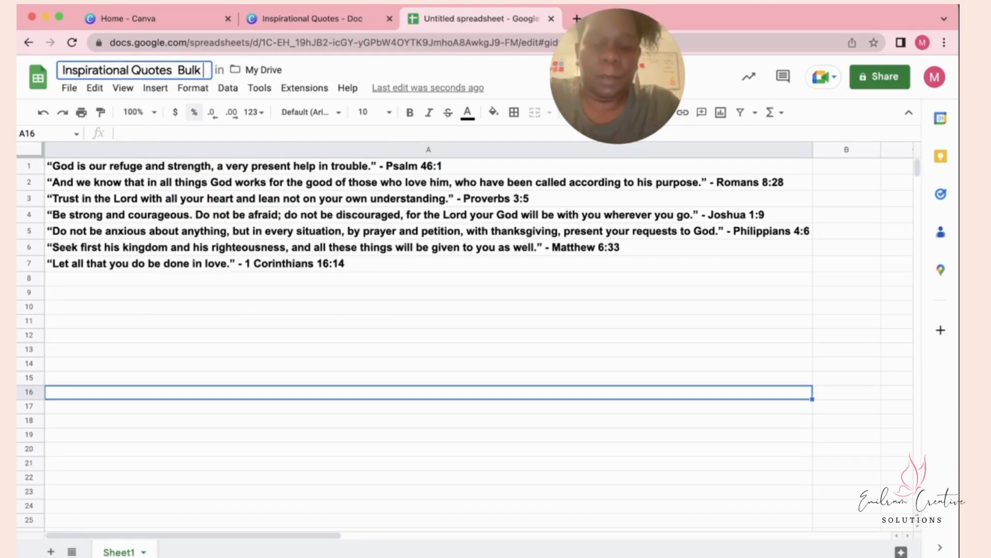
text(Content)
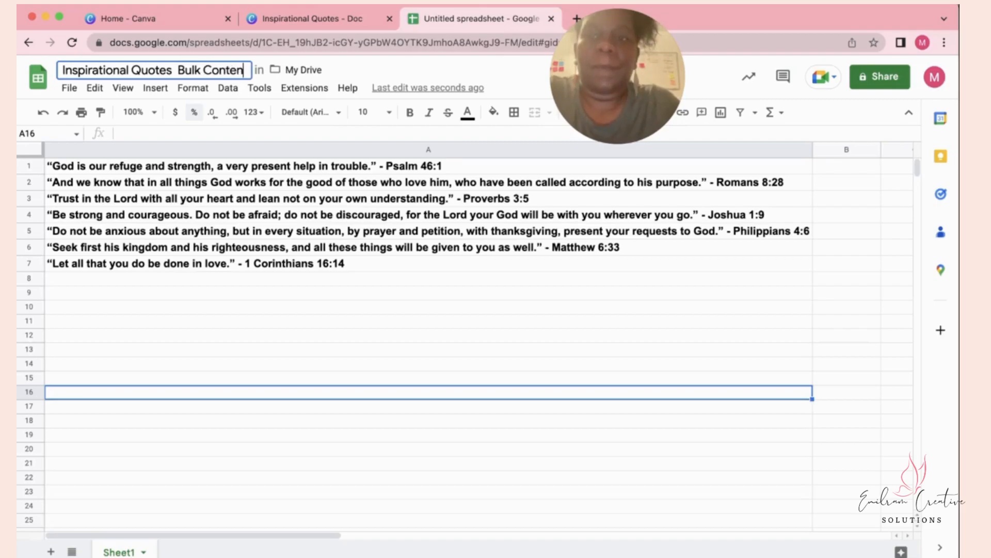
key(Return)
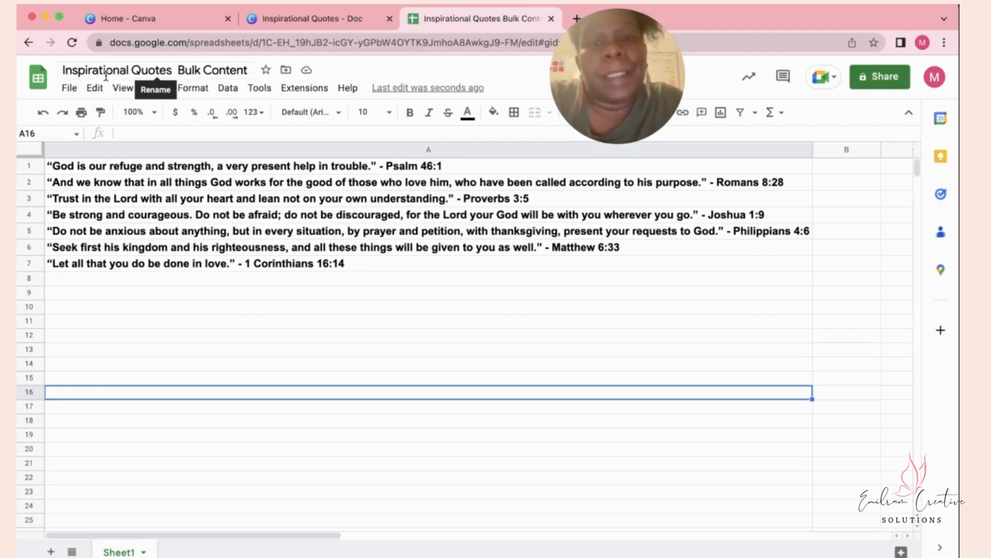
Download the spreadsheet as a Comma Separated Values (.csv) file
click(67, 93)
mouse_move(90, 267)
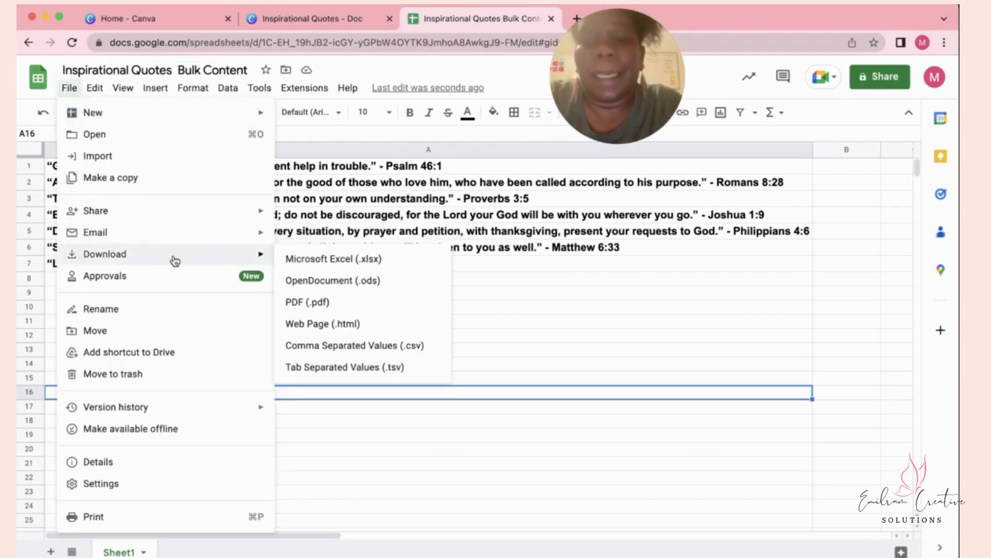
click(412, 353)
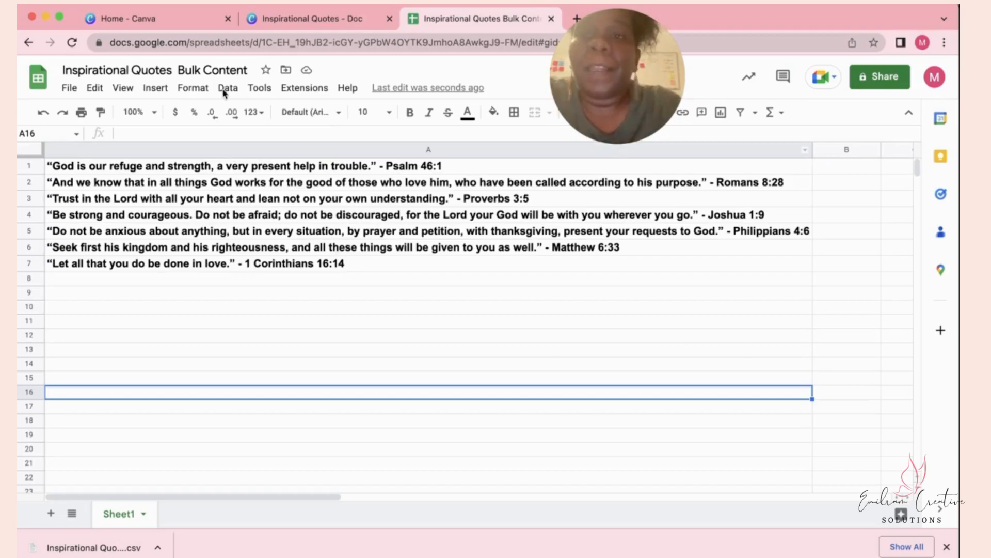
Switch back to Canva and create a blank Instagram Post (Square) design from its home page
click(299, 18)
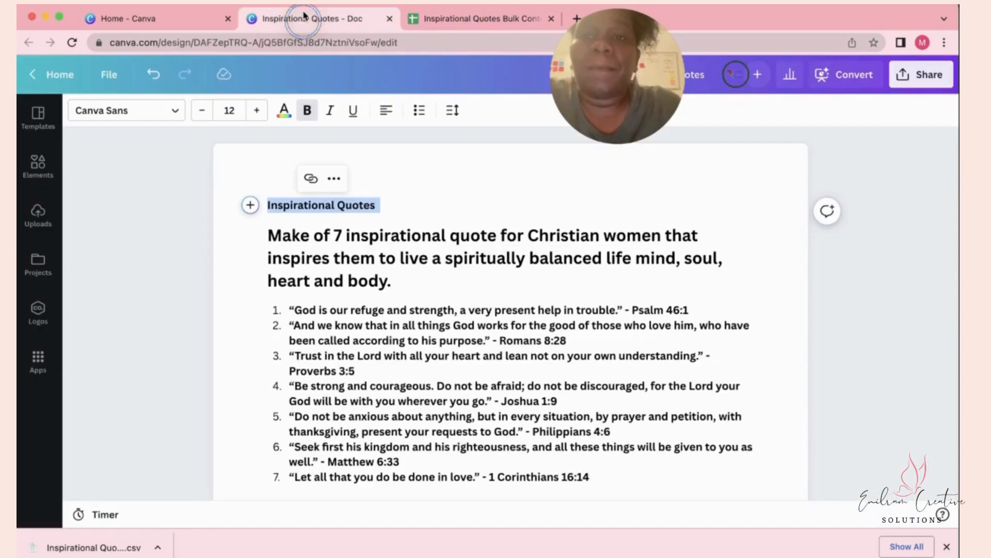
click(61, 76)
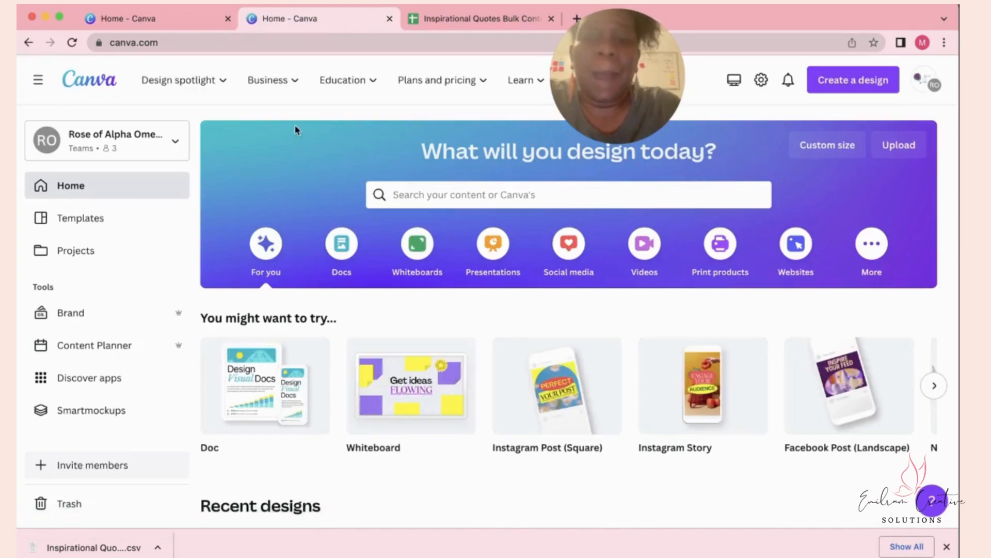
scroll(558, 335, down, 1)
scroll(491, 232, up, 1)
click(491, 194)
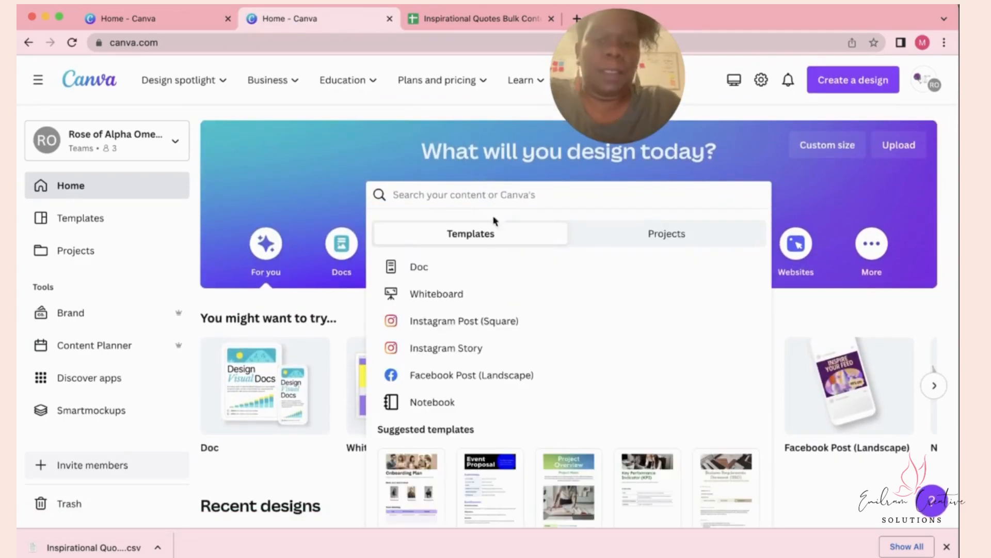
click(447, 320)
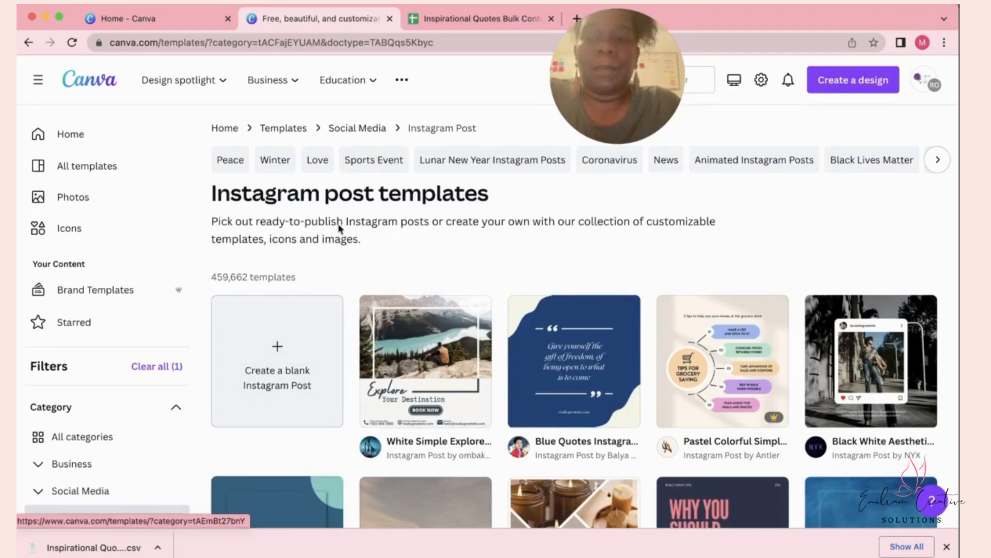
click(295, 346)
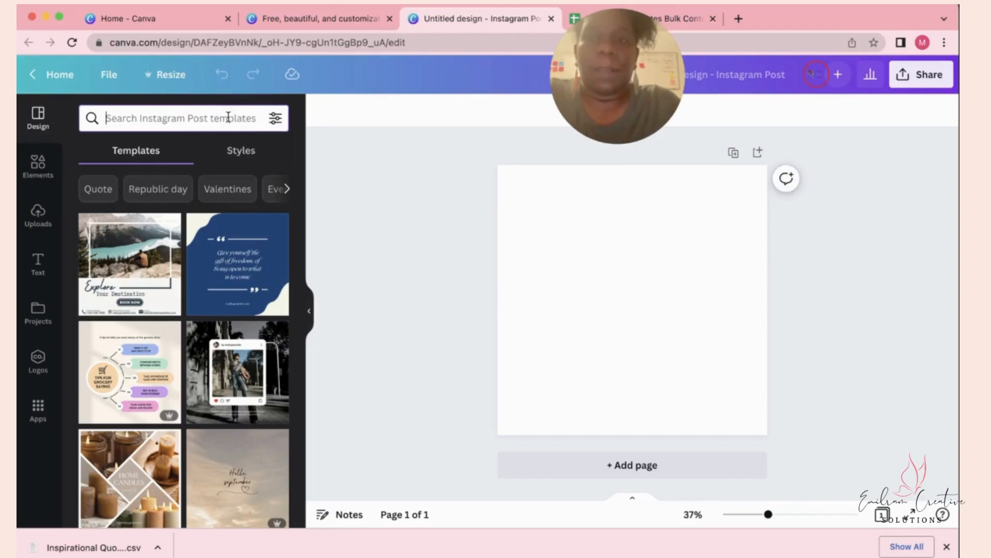
text(ins)
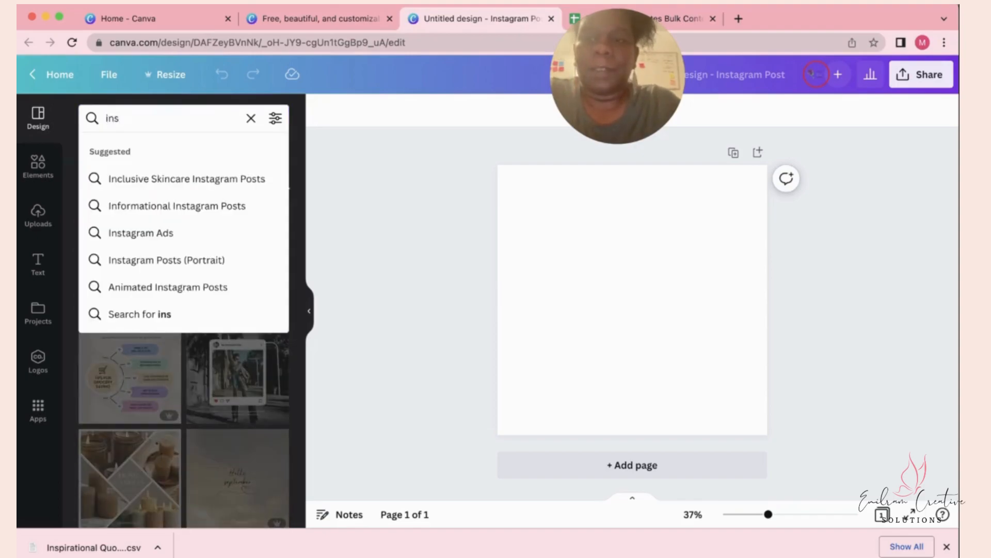
key(BackSpace)
key(BackSpace)
key(BackSpace)
Search the templates for "Quote Instagram Posts" and browse through the designs
text(q)
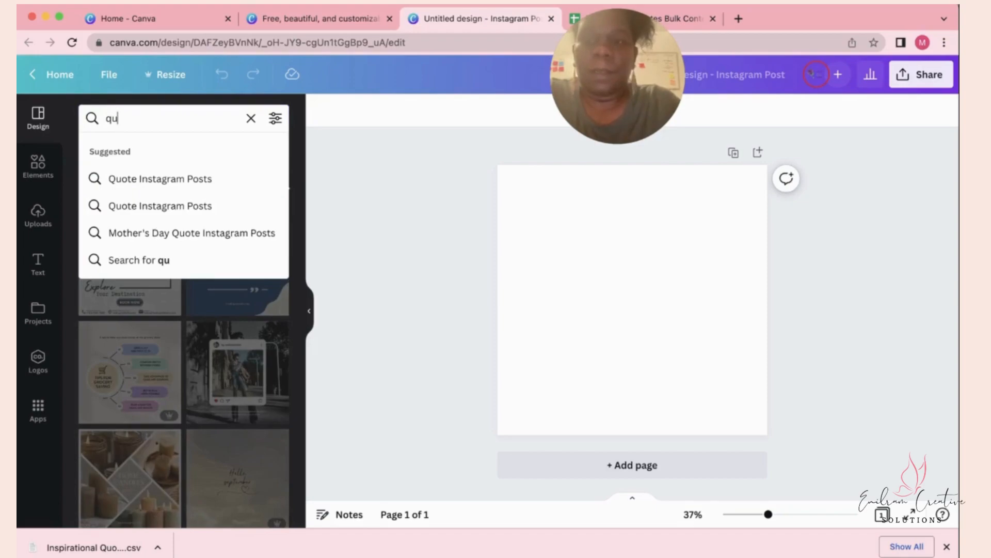
text(u)
click(160, 180)
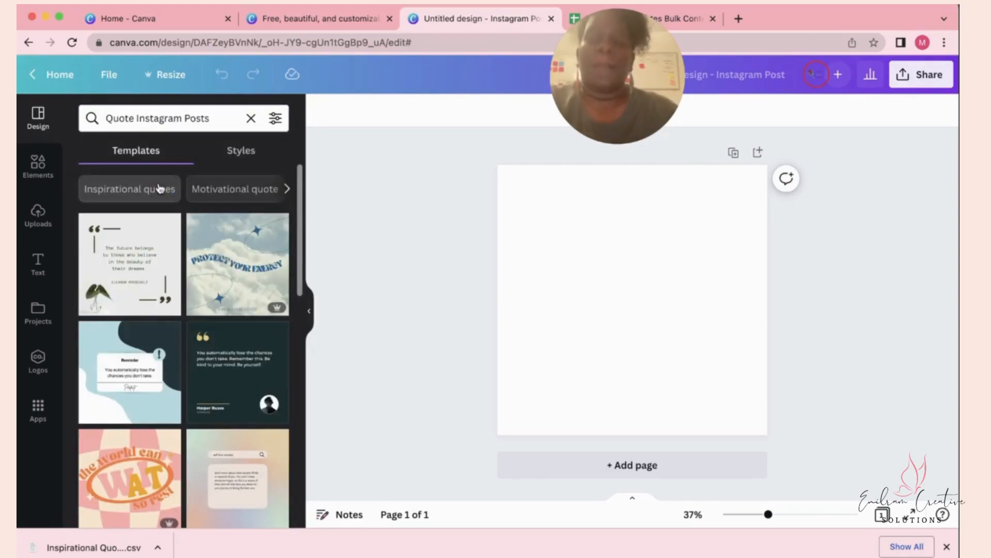
scroll(168, 377, down, 5)
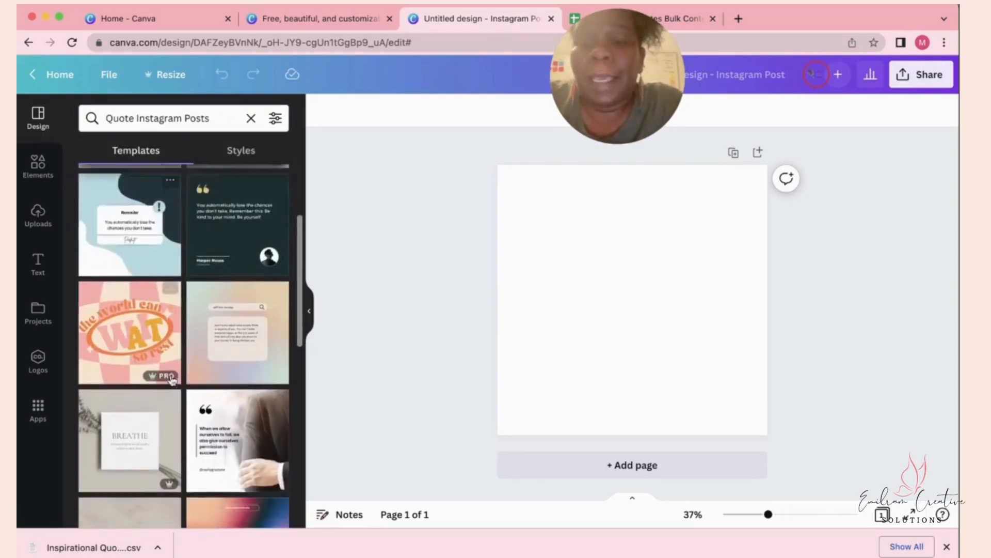
scroll(172, 378, down, 5)
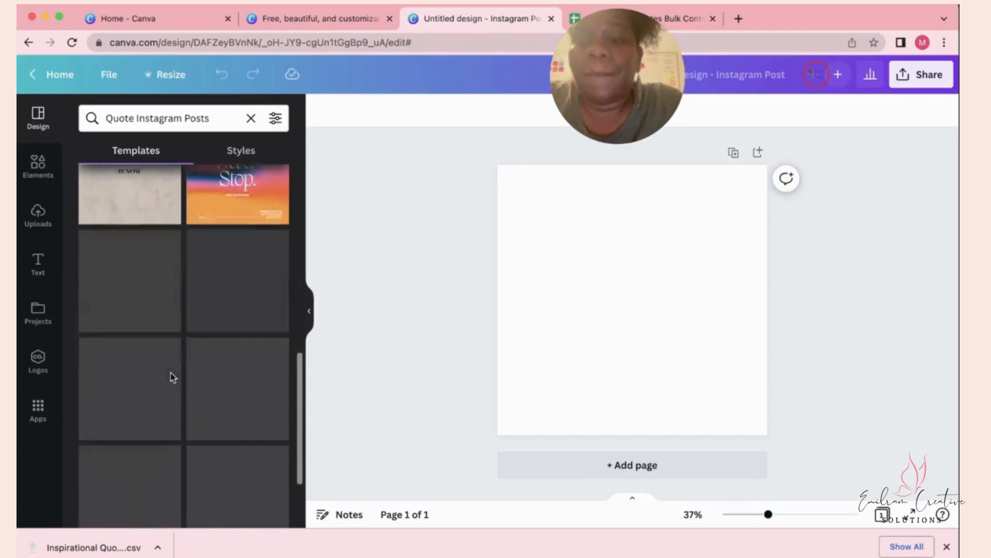
scroll(172, 378, up, 4)
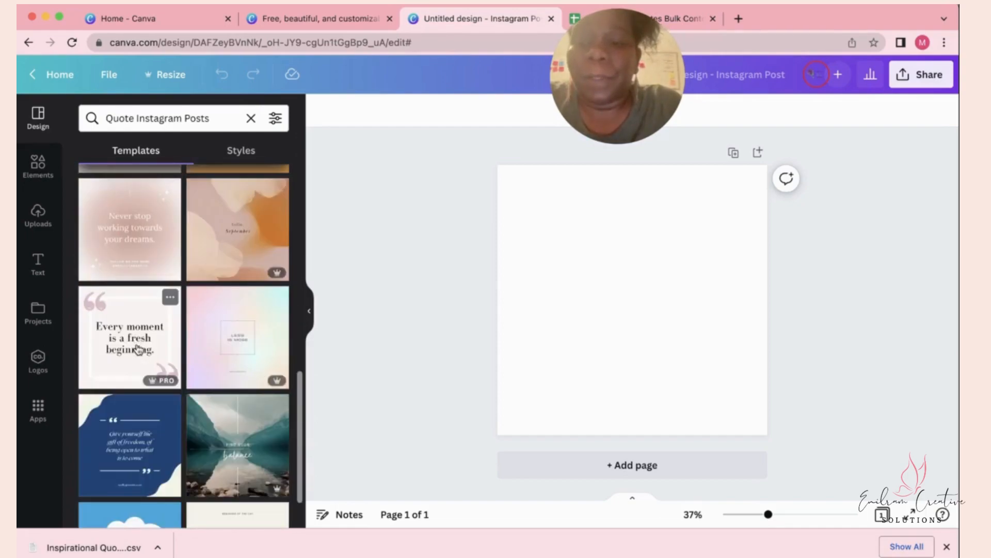
scroll(136, 345, down, 1)
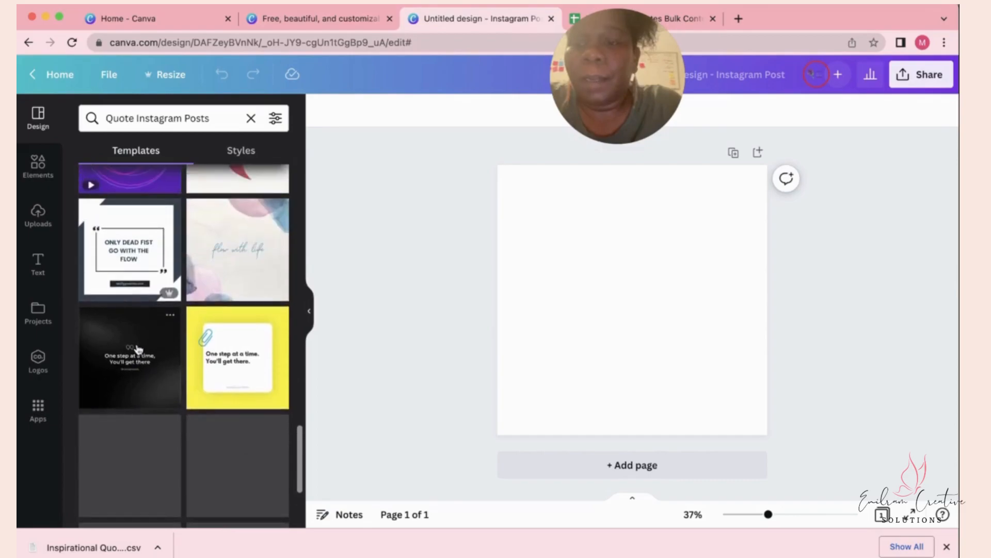
scroll(138, 350, down, 2)
scroll(138, 349, up, 10)
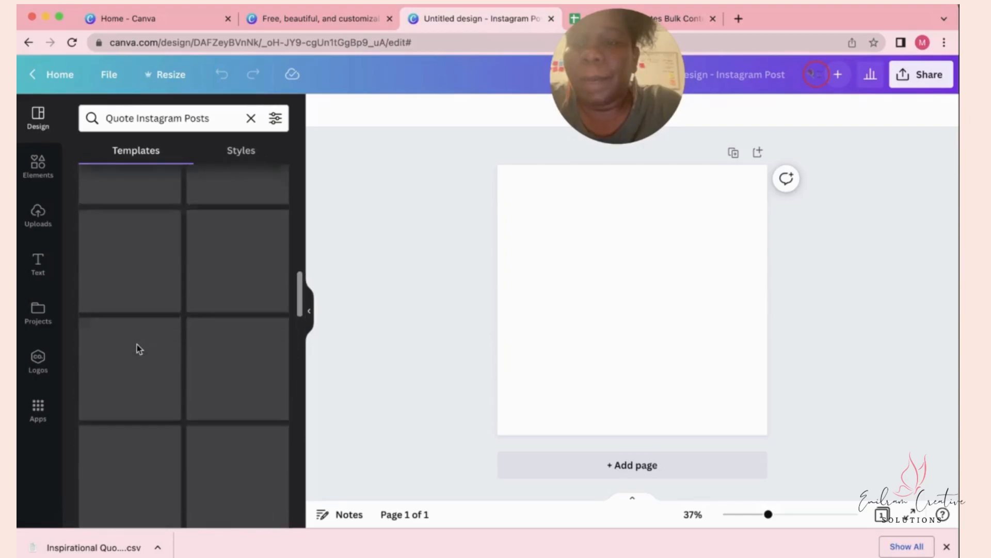
scroll(138, 350, up, 5)
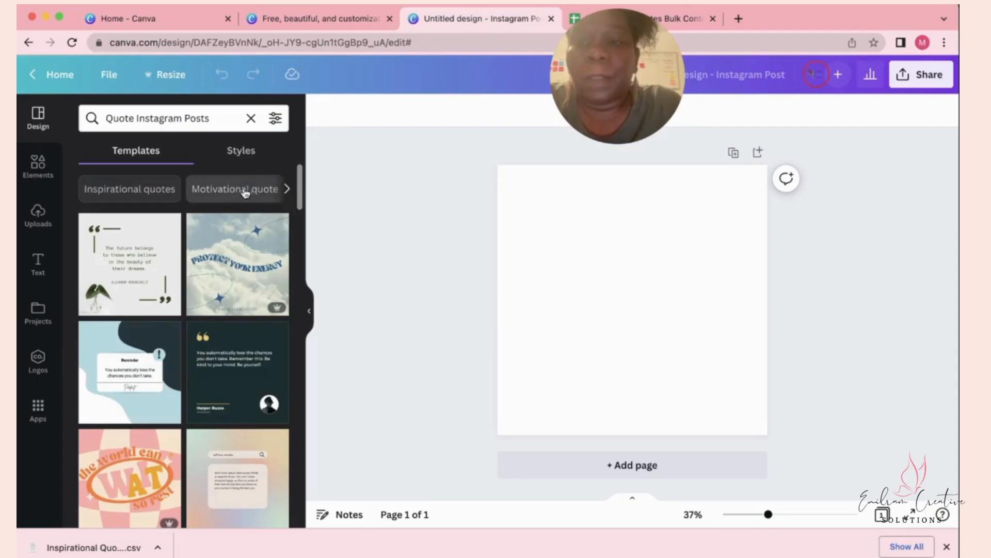
Narrow the templates to "Inspirational quotes" and apply the framed quote design with dried grass in a white vase
click(132, 194)
scroll(192, 384, down, 5)
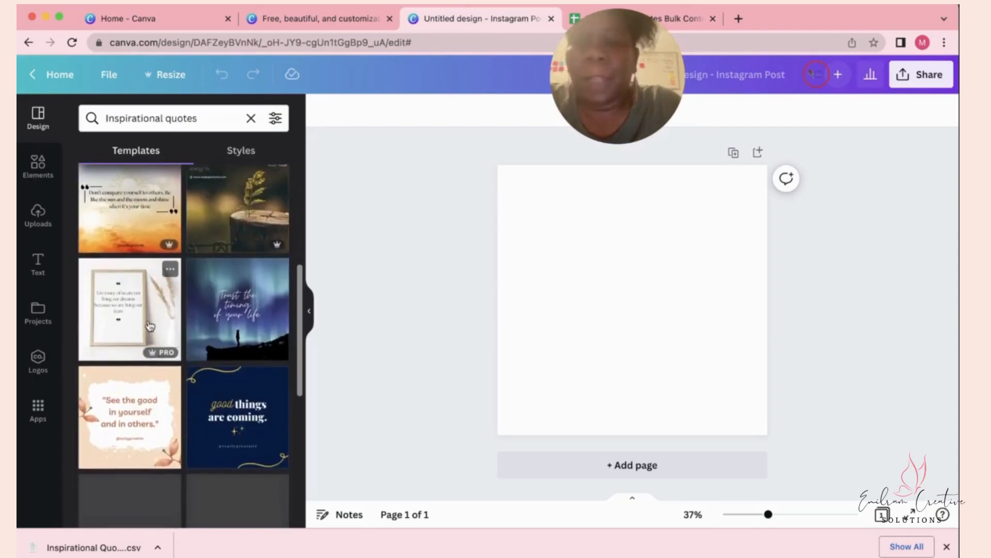
click(150, 326)
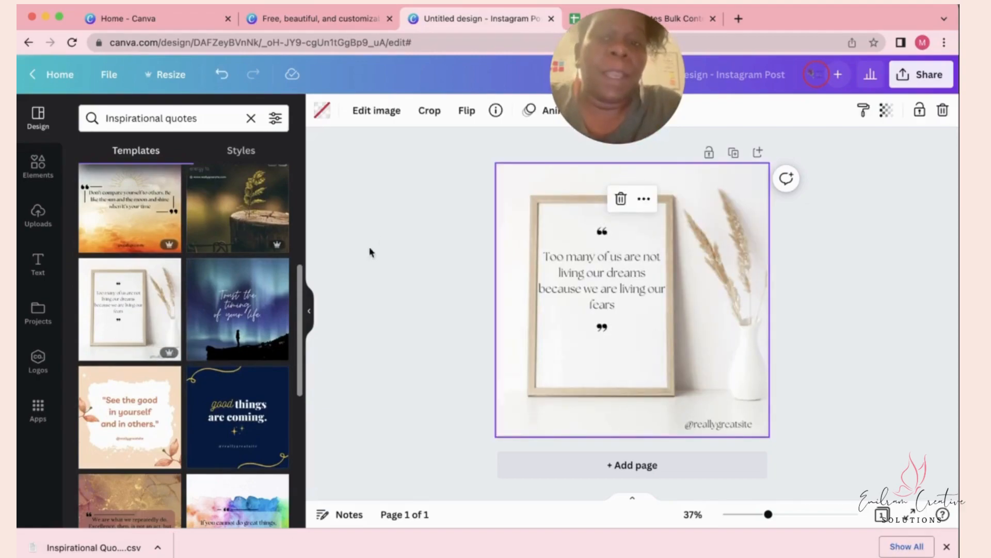
Try the brand's pale sage green and muted purple as the page background, undoing each color
click(522, 148)
click(521, 182)
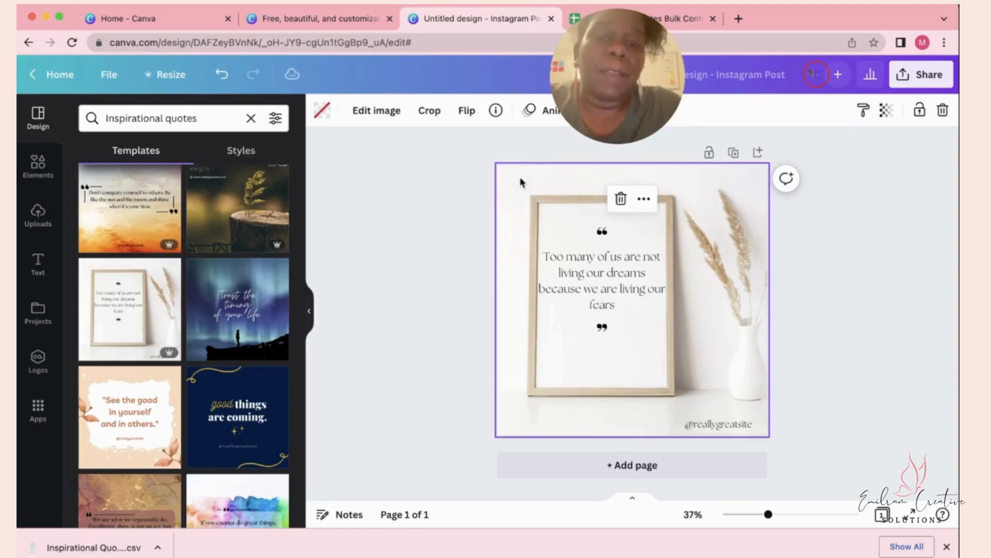
click(324, 115)
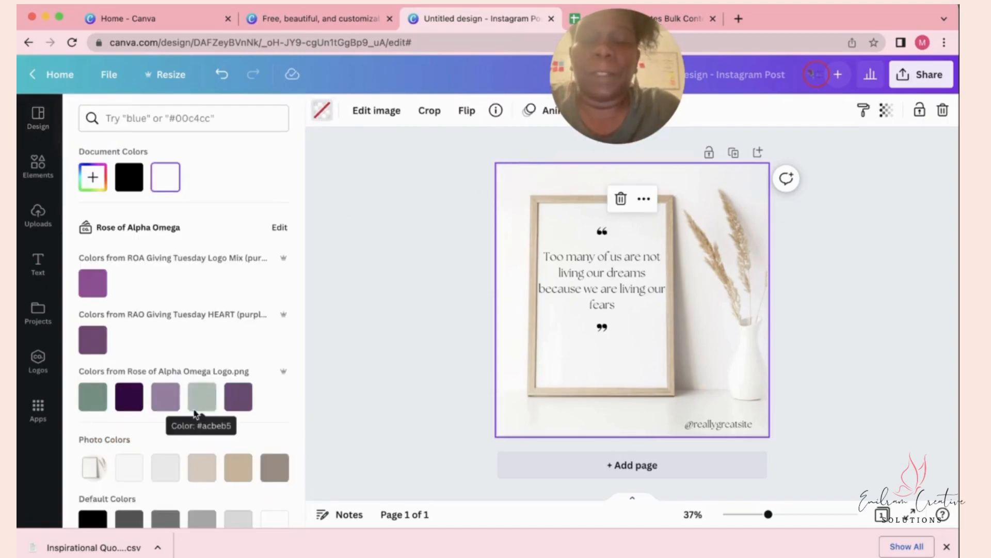
scroll(198, 397, down, 1)
click(199, 368)
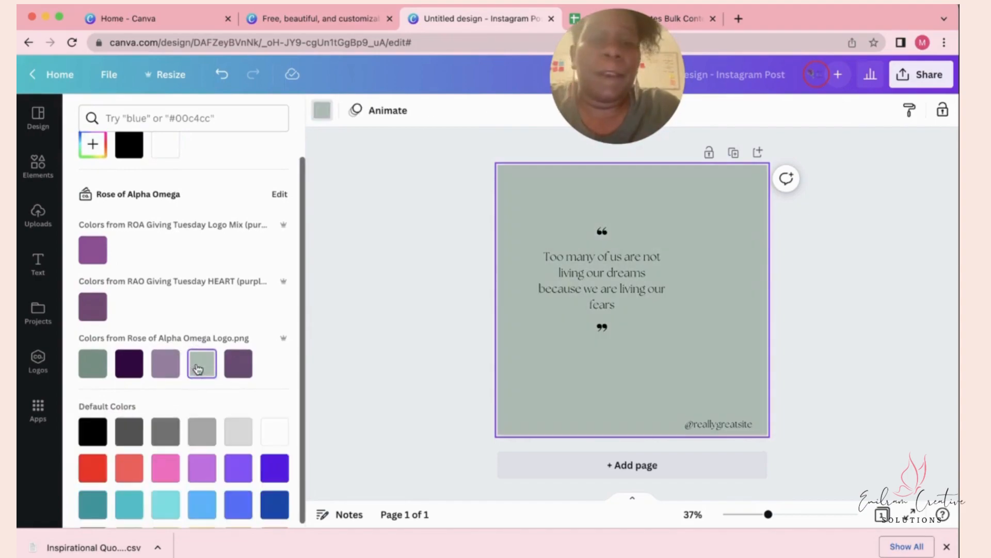
click(221, 75)
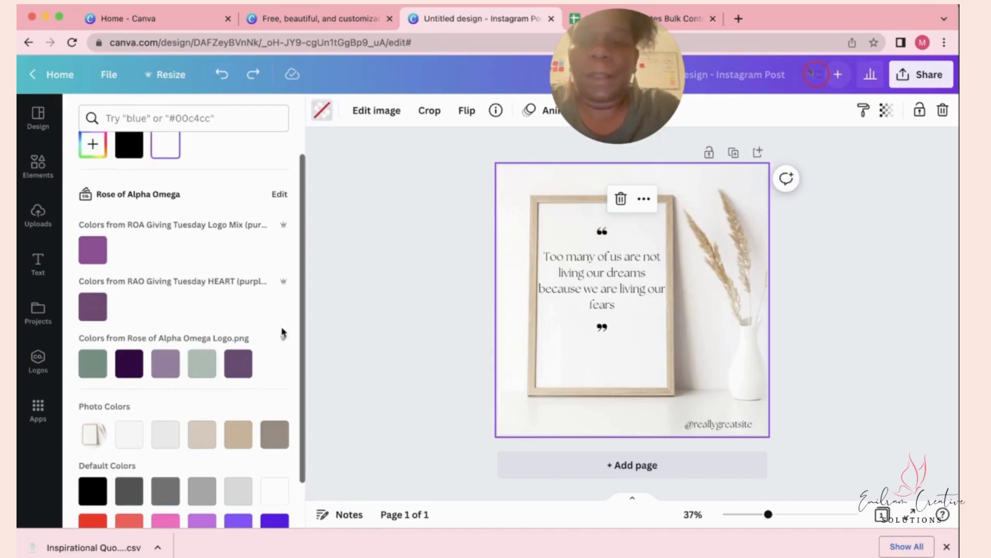
click(165, 366)
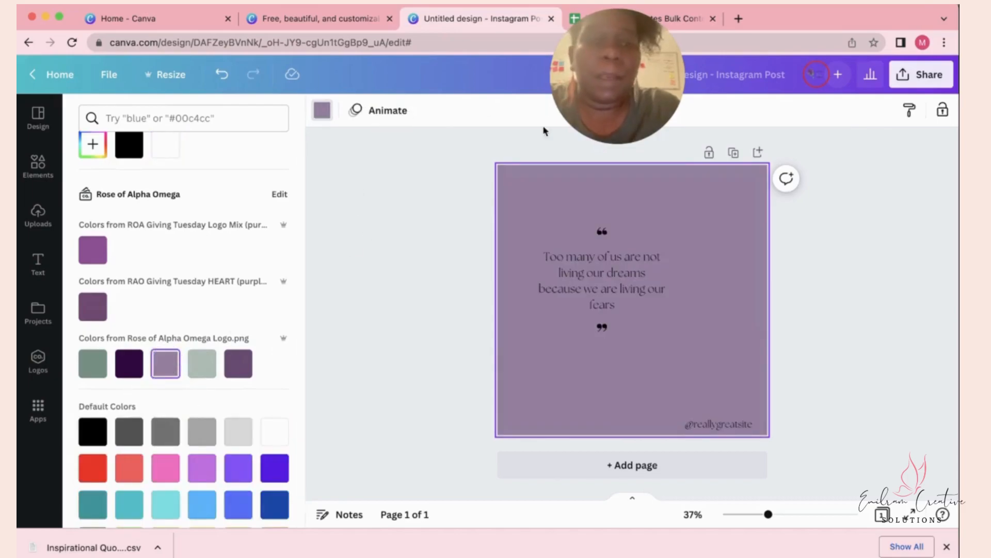
key(super+z)
Detach the photo from the background and color the page background with the brand's muted purple
right_click(696, 354)
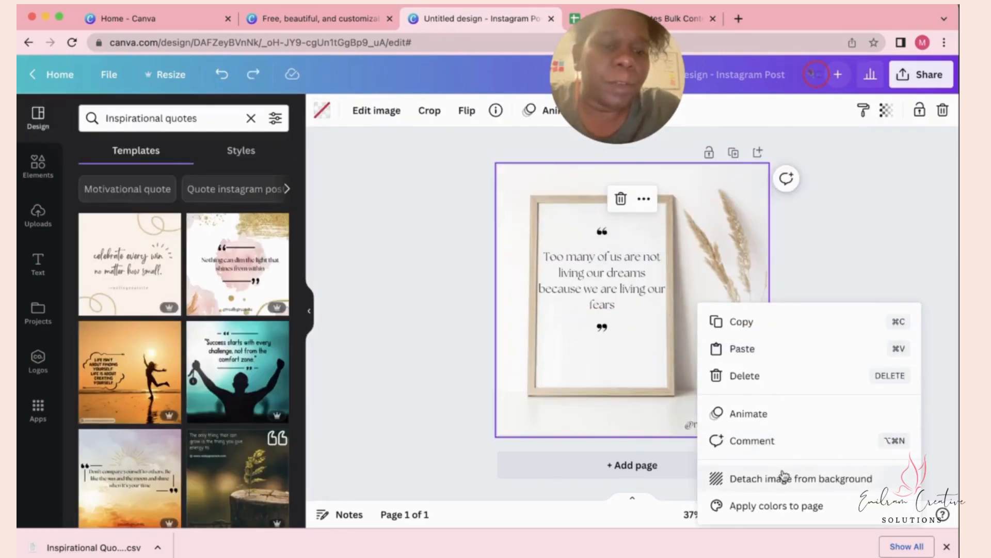
click(783, 478)
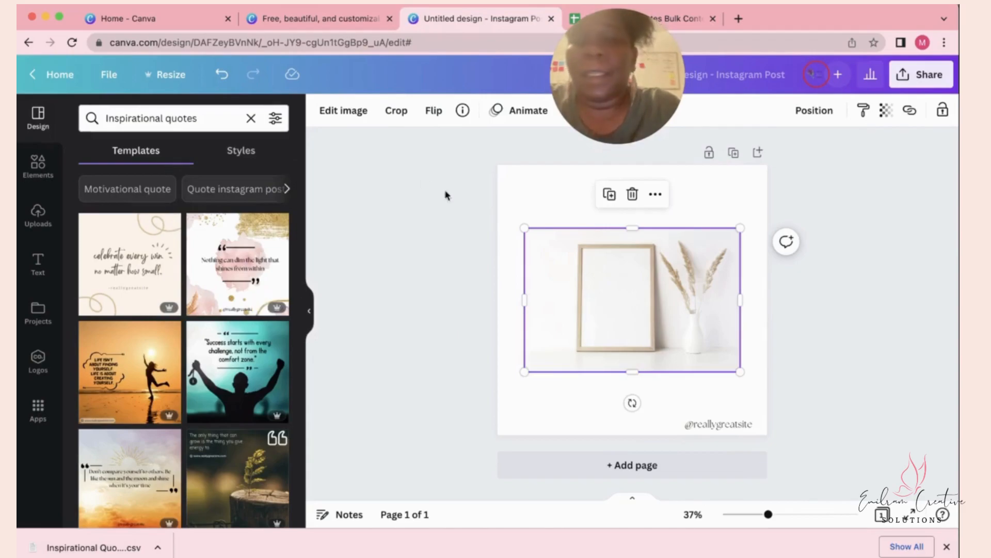
click(515, 199)
click(321, 110)
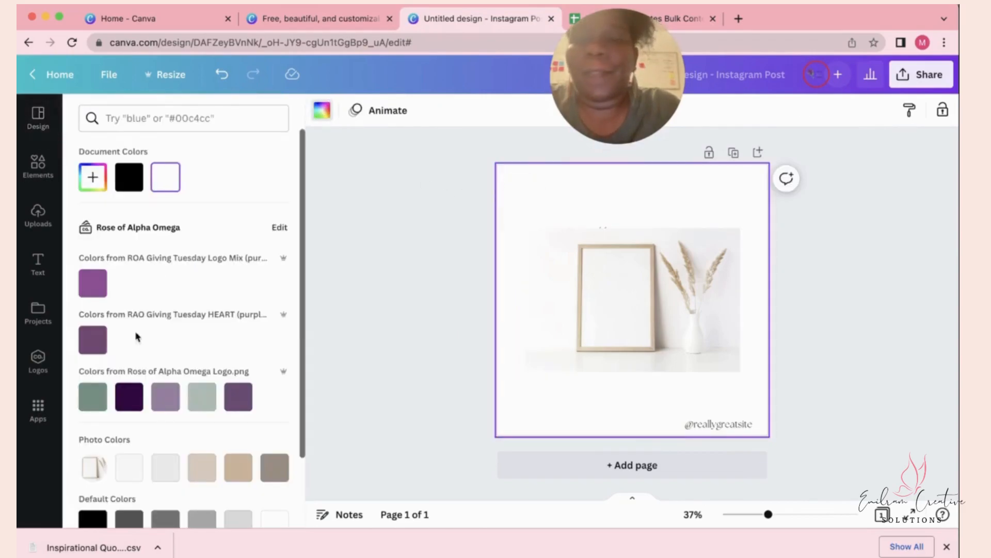
click(203, 395)
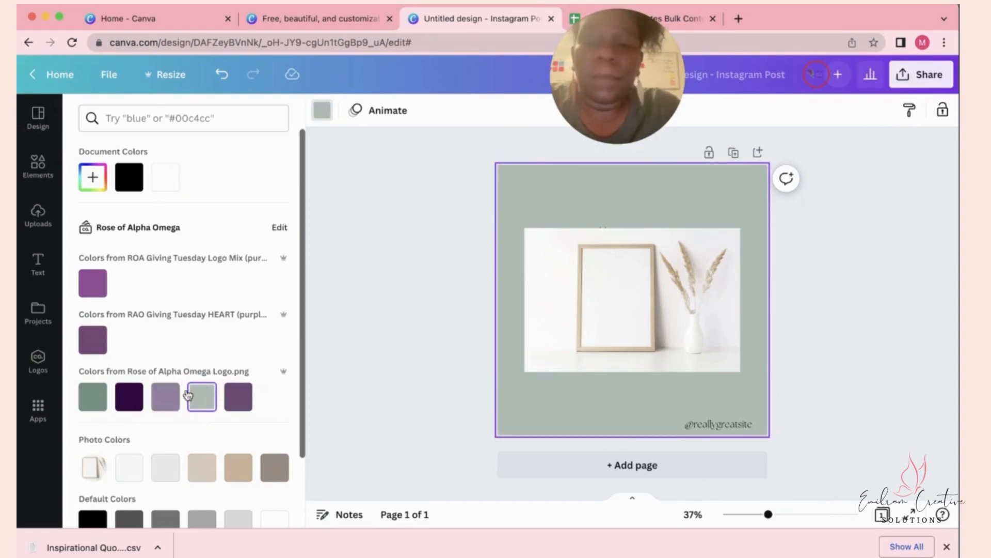
click(101, 288)
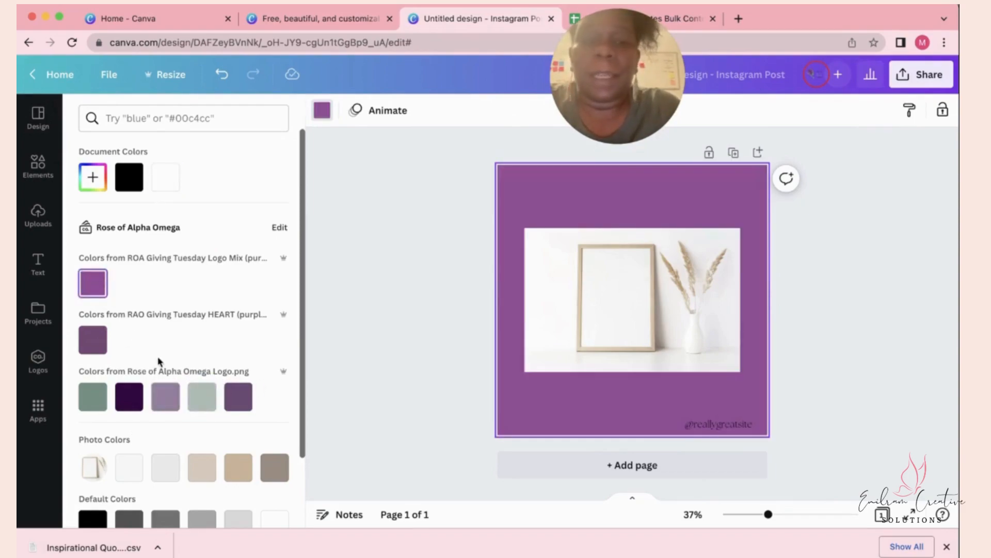
click(165, 396)
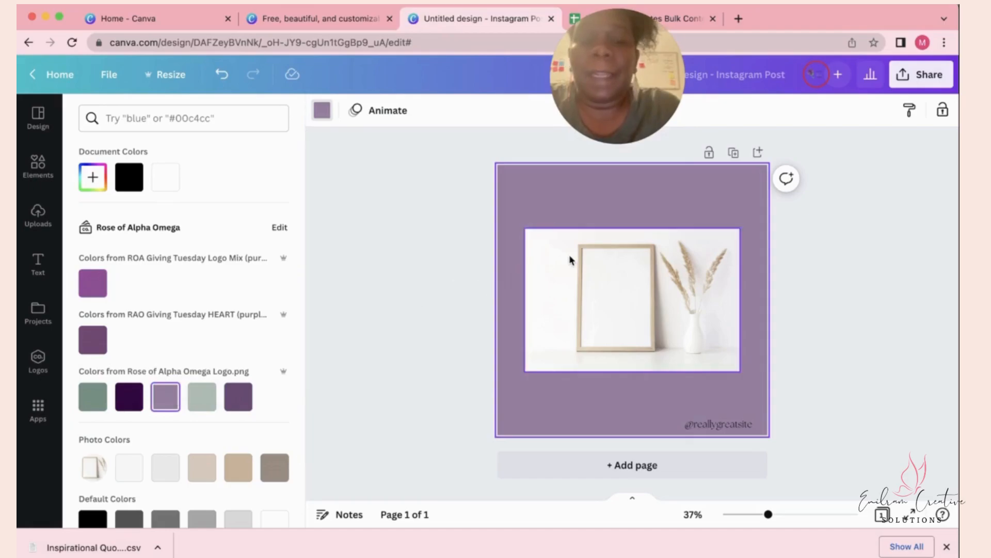
Set the framed photo as the page background again and reduce its transparency value to 68
right_click(550, 267)
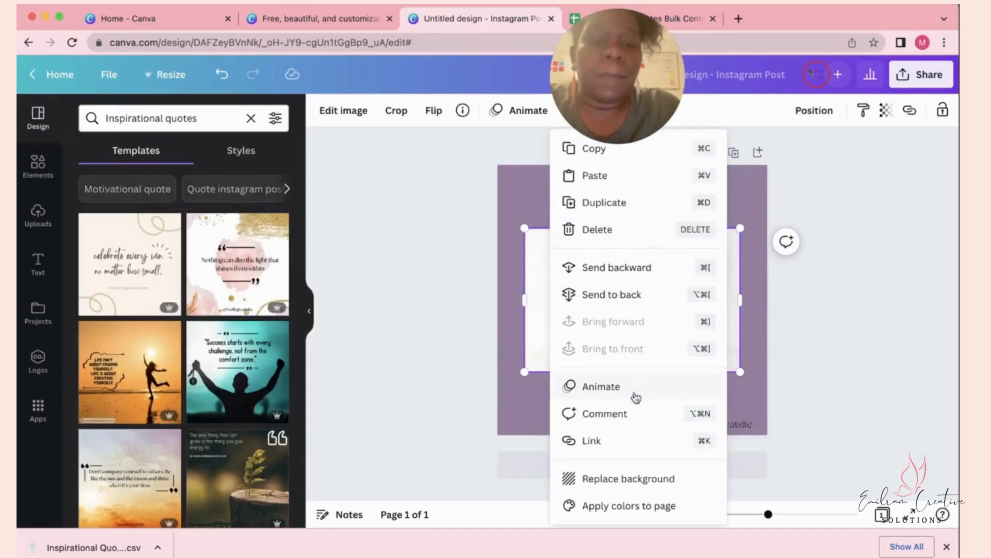
click(559, 476)
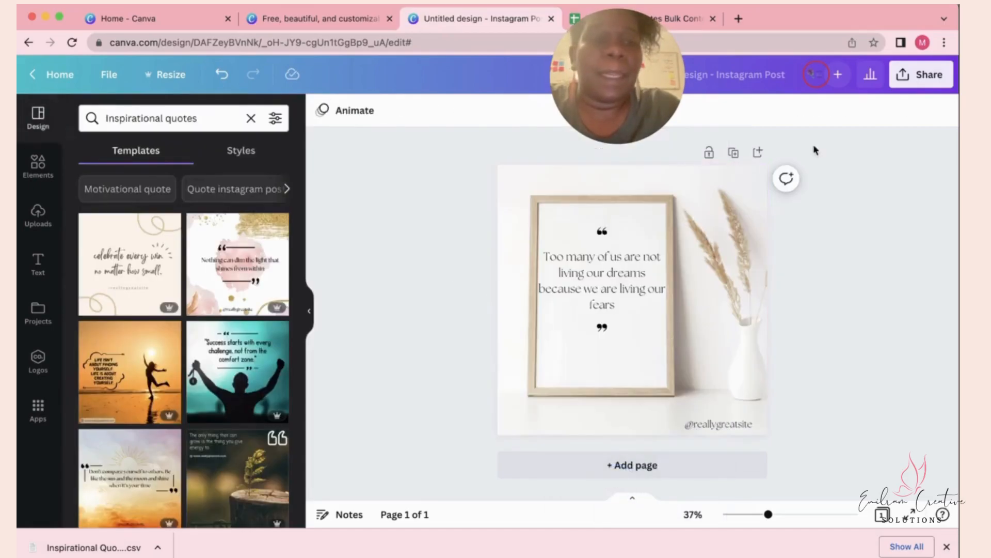
click(675, 177)
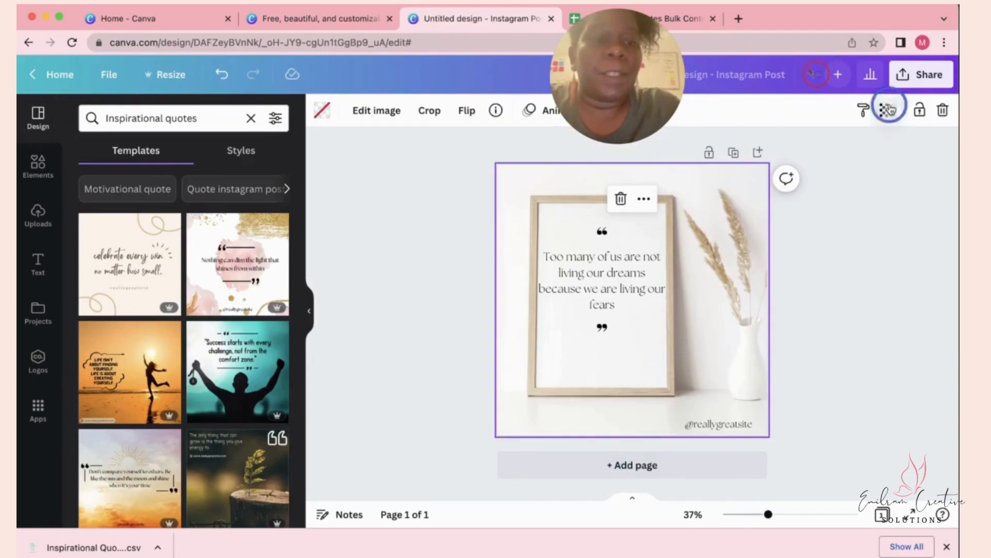
click(887, 110)
drag(886, 165, 845, 167)
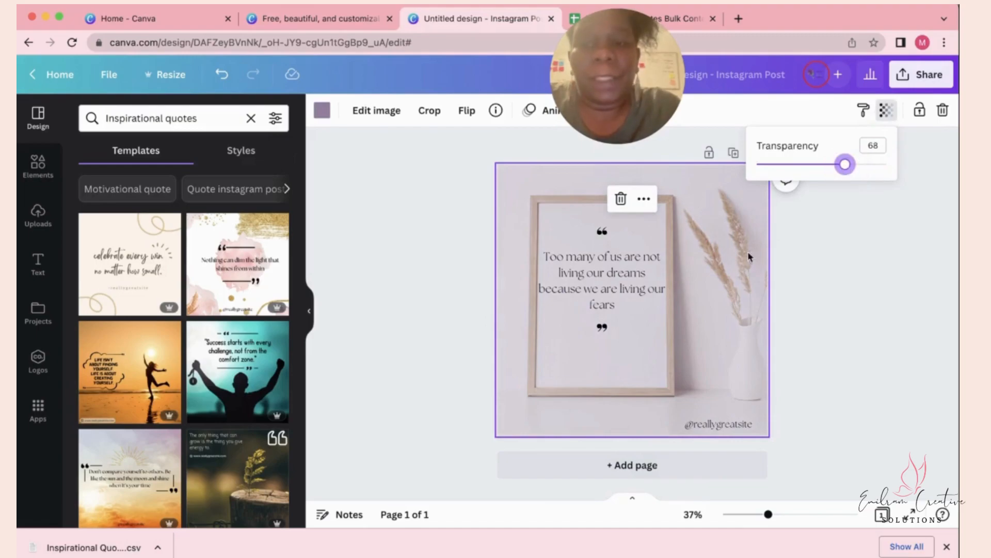
click(719, 371)
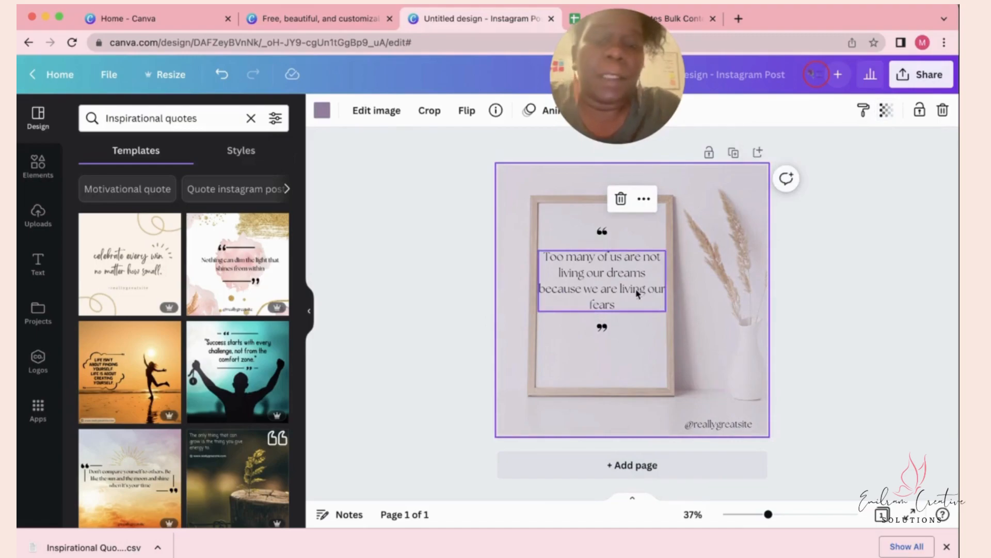
Change the color behind the semi-transparent background photo to the brand's pale sage green #acbeb5
click(608, 289)
click(706, 210)
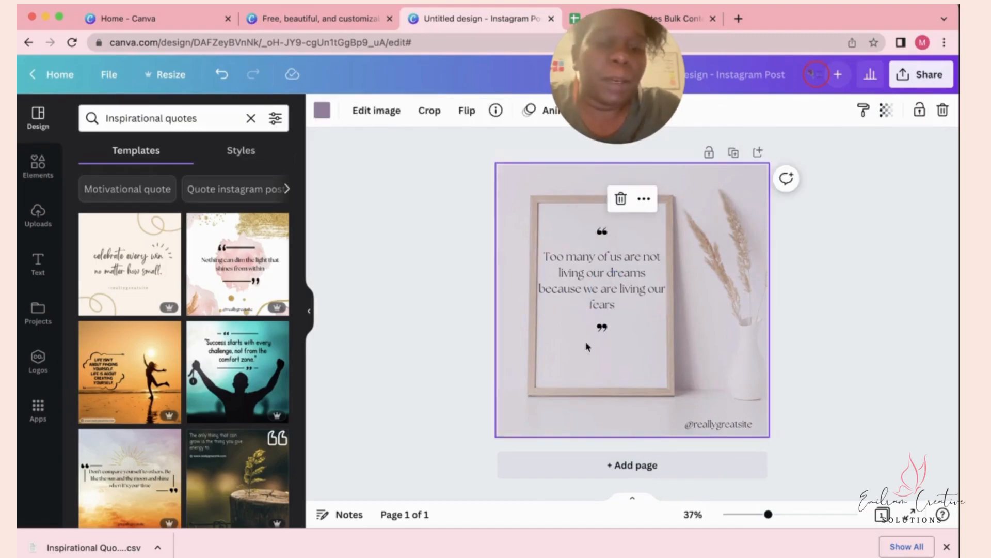
click(324, 109)
click(202, 396)
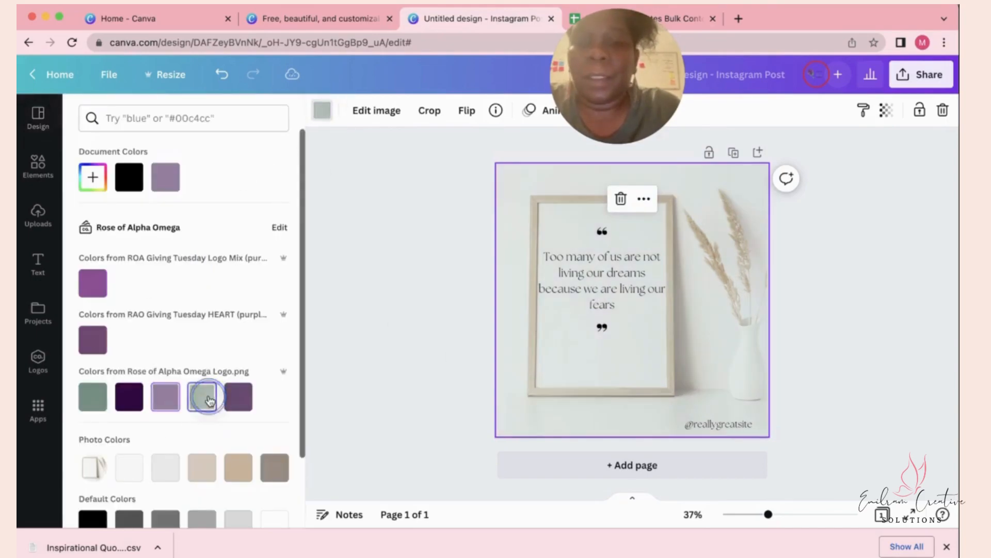
Add the Rose of Alpha Omega rose logo, shrink it and place it inside the frame below the quote
click(640, 302)
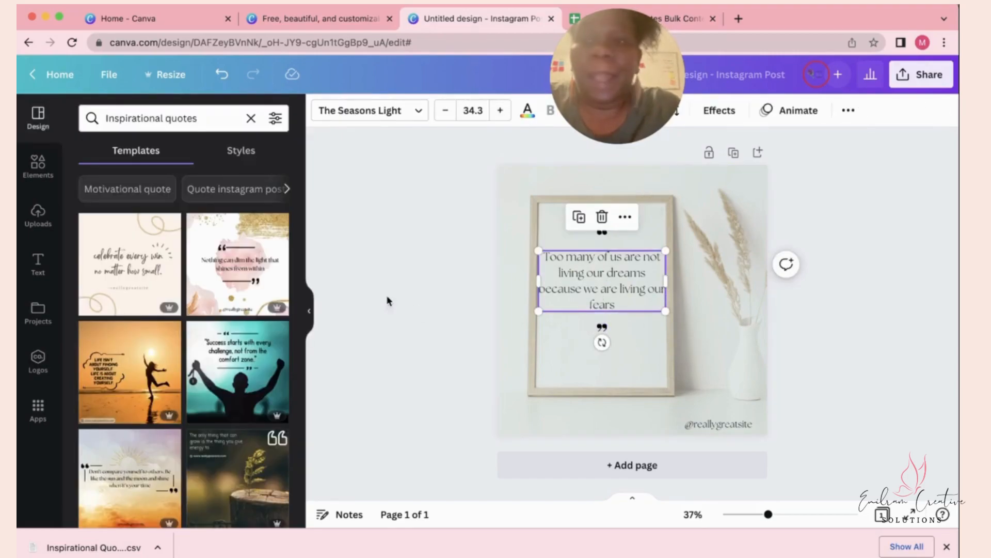
click(47, 176)
click(38, 118)
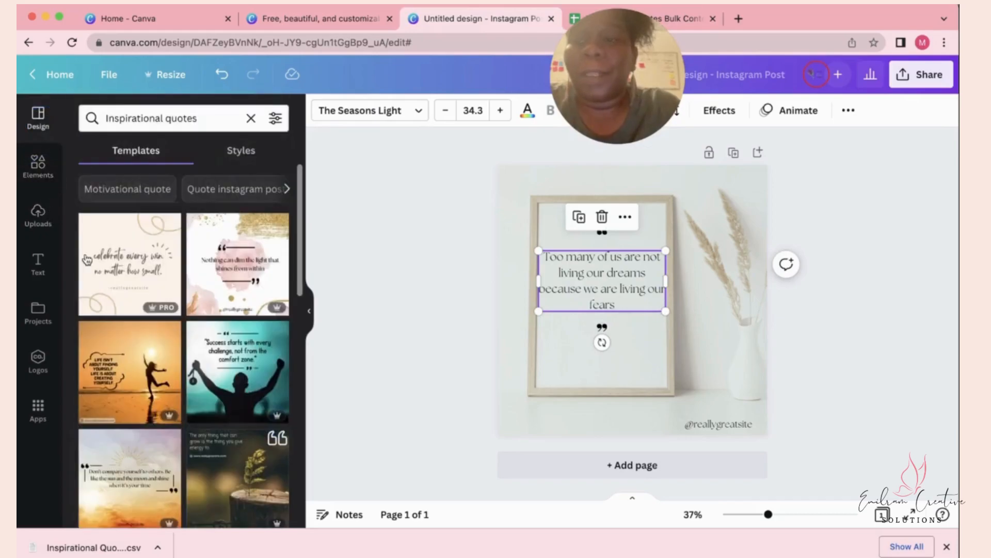
click(51, 364)
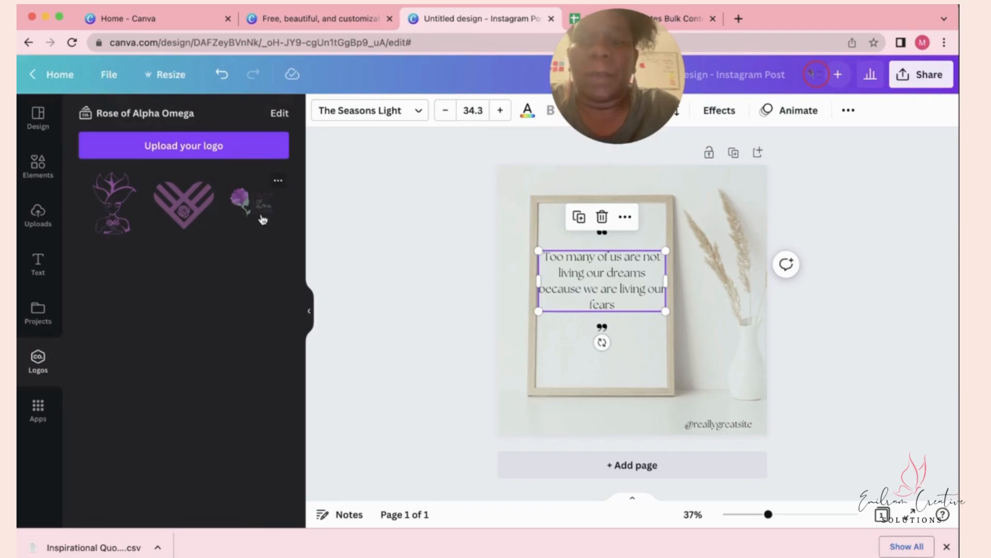
click(253, 219)
drag(644, 310, 739, 398)
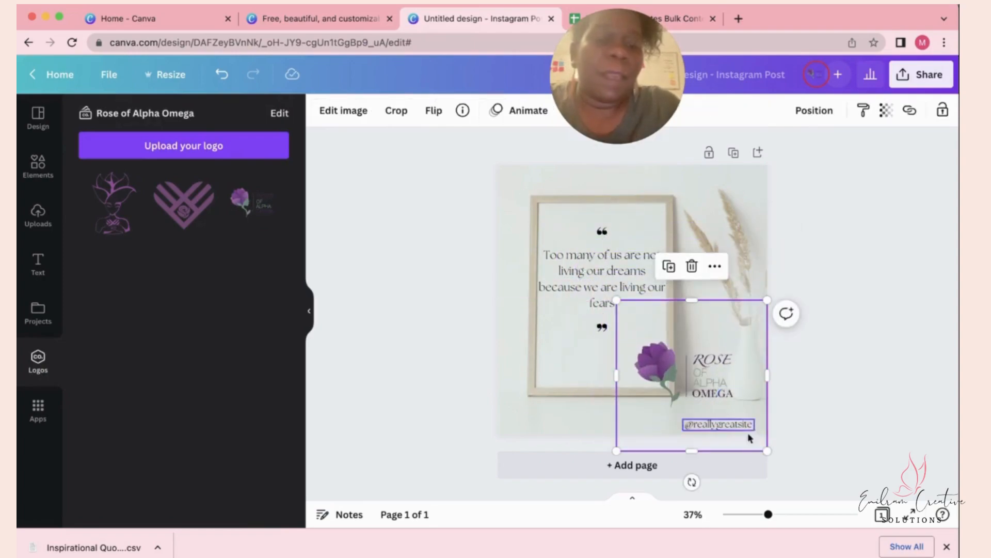
drag(766, 448, 687, 417)
drag(680, 364, 729, 378)
key(XF86MonBrightnessUp)
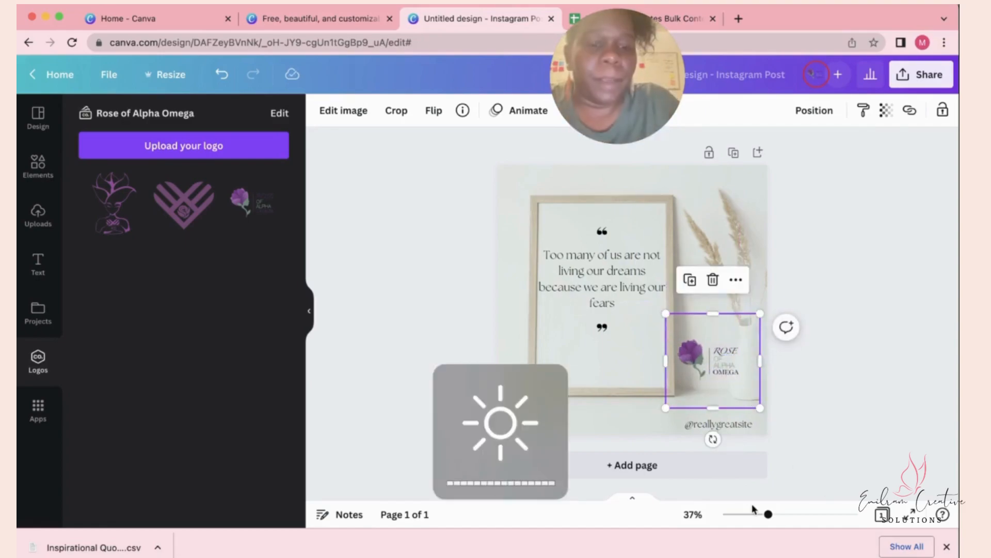
drag(759, 407, 568, 410)
drag(581, 409, 609, 379)
click(708, 421)
click(704, 422)
click(707, 423)
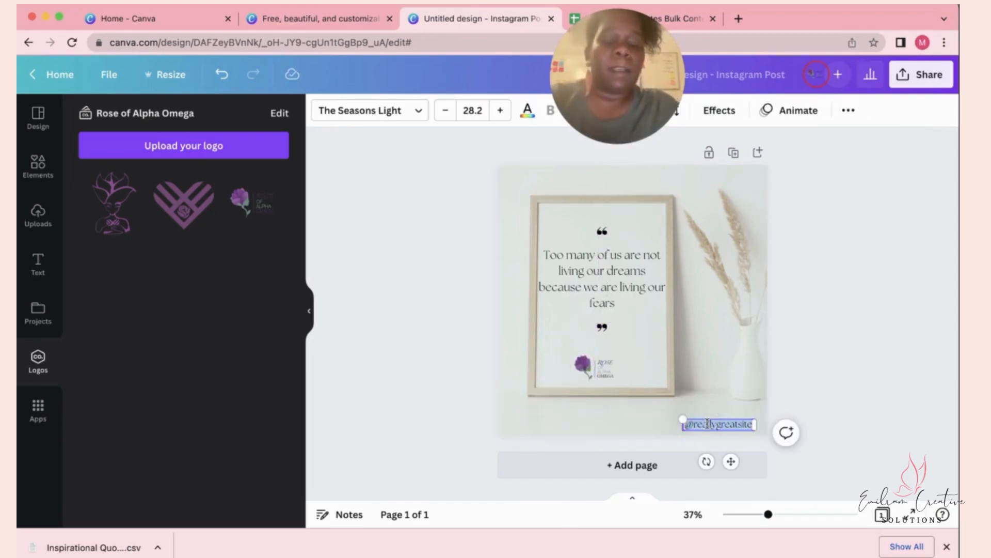
click(707, 423)
double_click(707, 423)
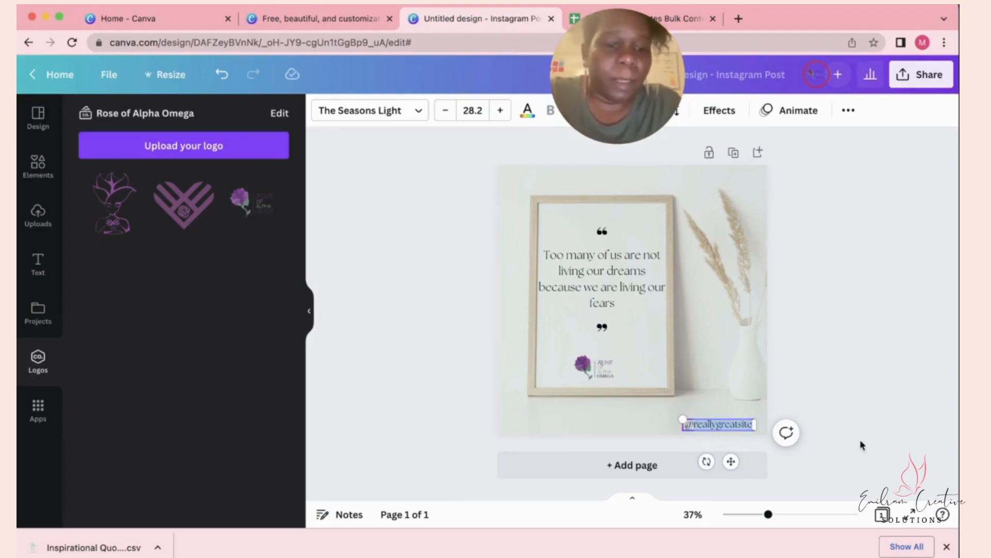
text(roseofAl)
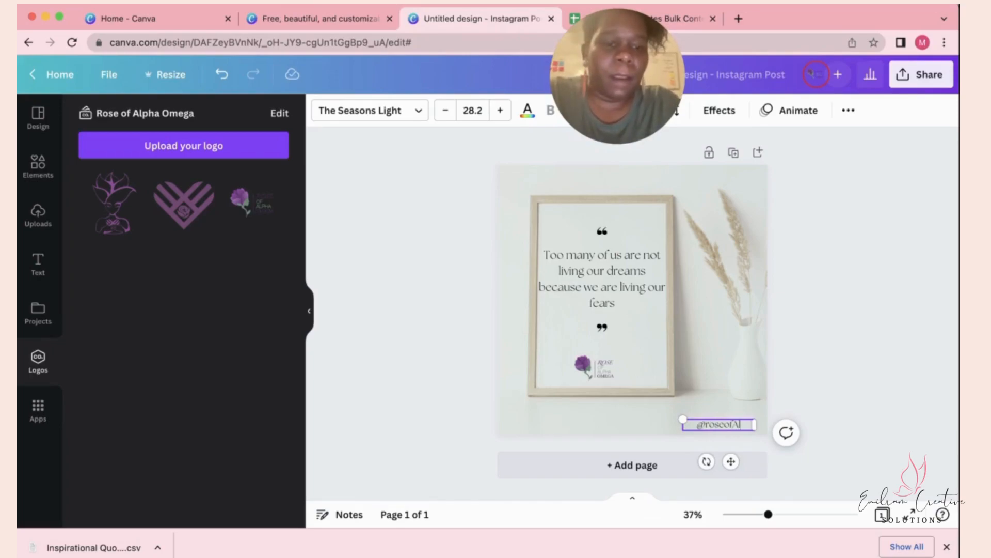
text(phaOmega)
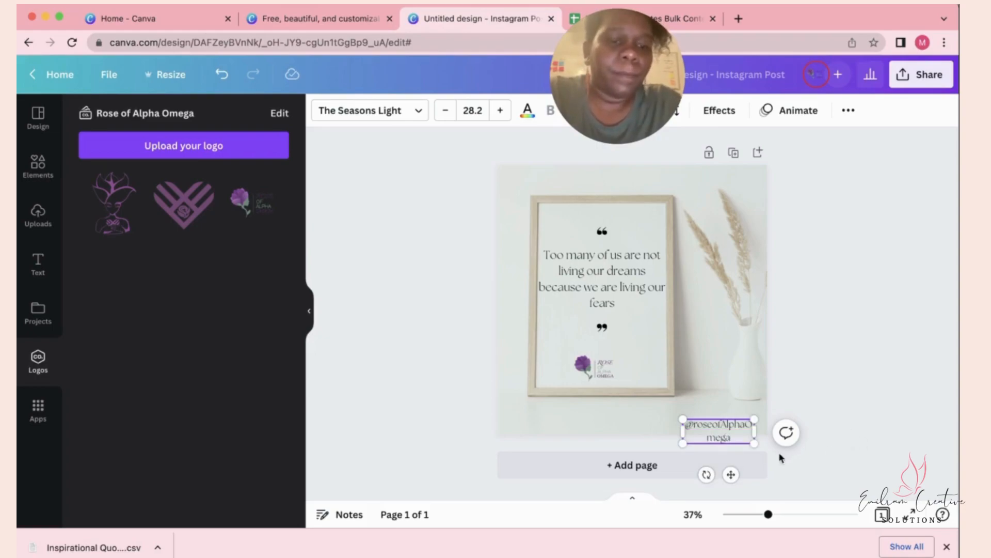
drag(679, 435, 644, 429)
click(663, 383)
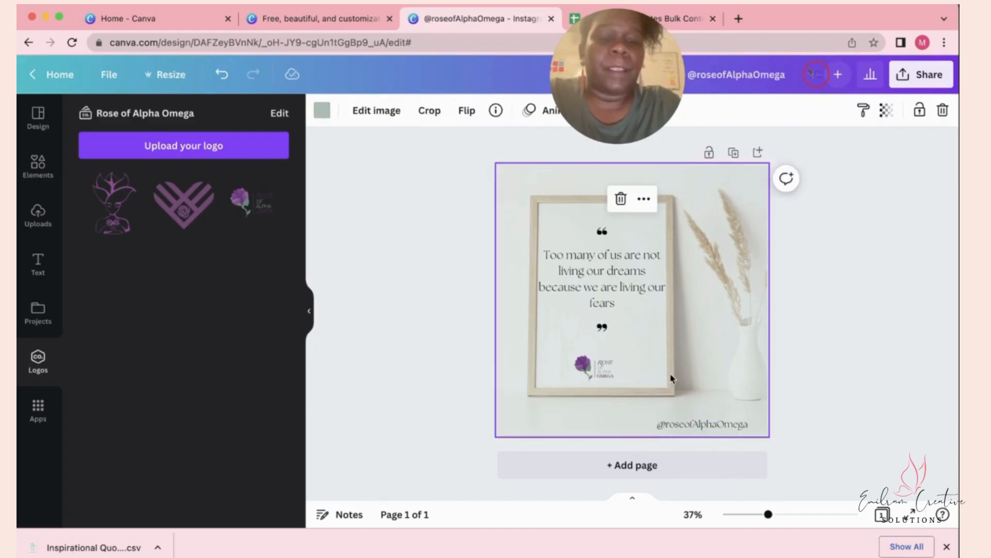
Enlarge the background photo slightly and reposition it so the picture frame surrounds the quote text
click(630, 284)
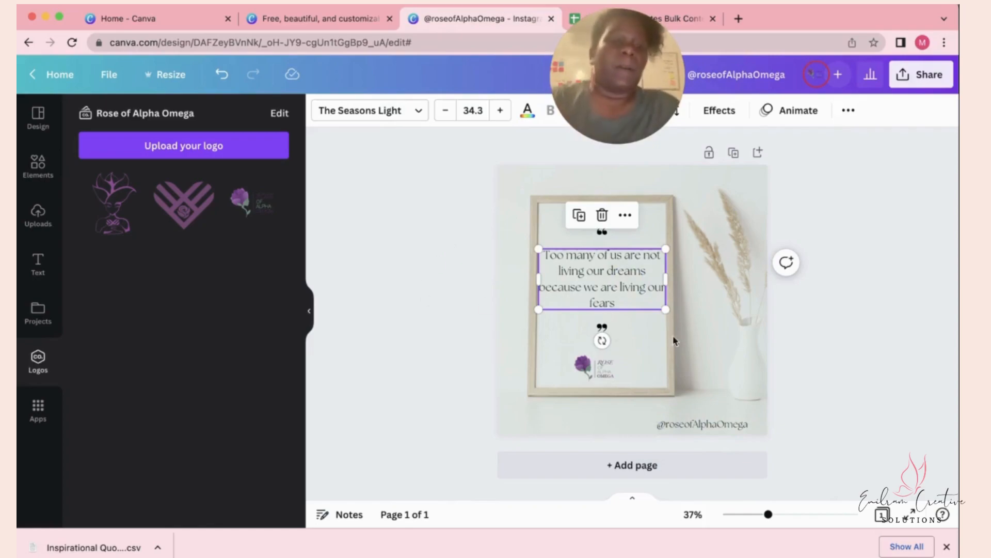
click(729, 337)
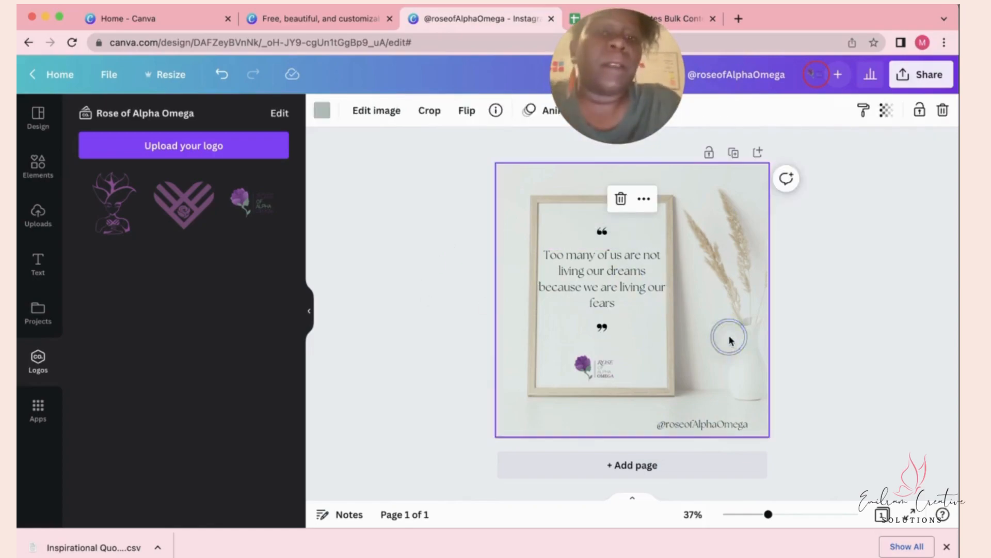
click(649, 286)
double_click(731, 233)
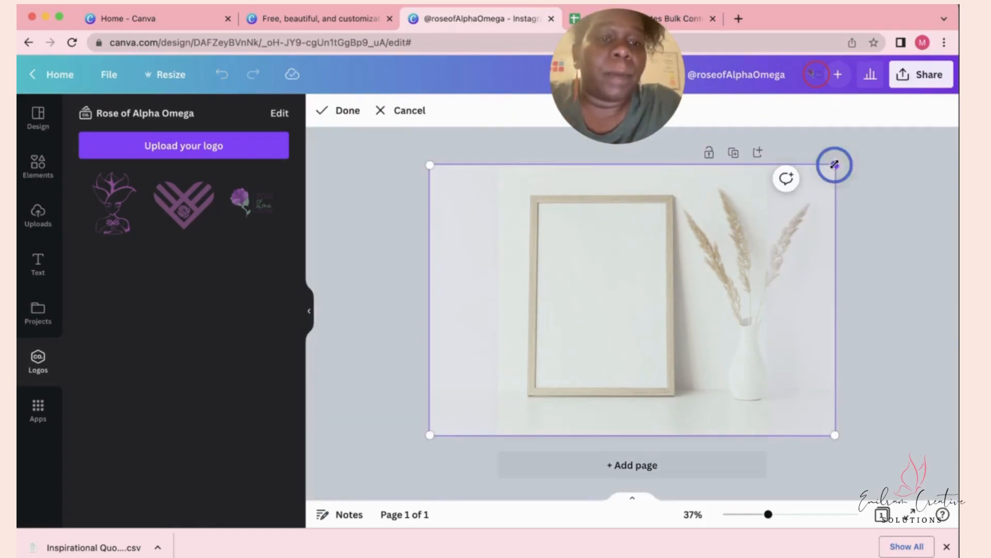
drag(834, 164, 862, 142)
drag(785, 215, 777, 224)
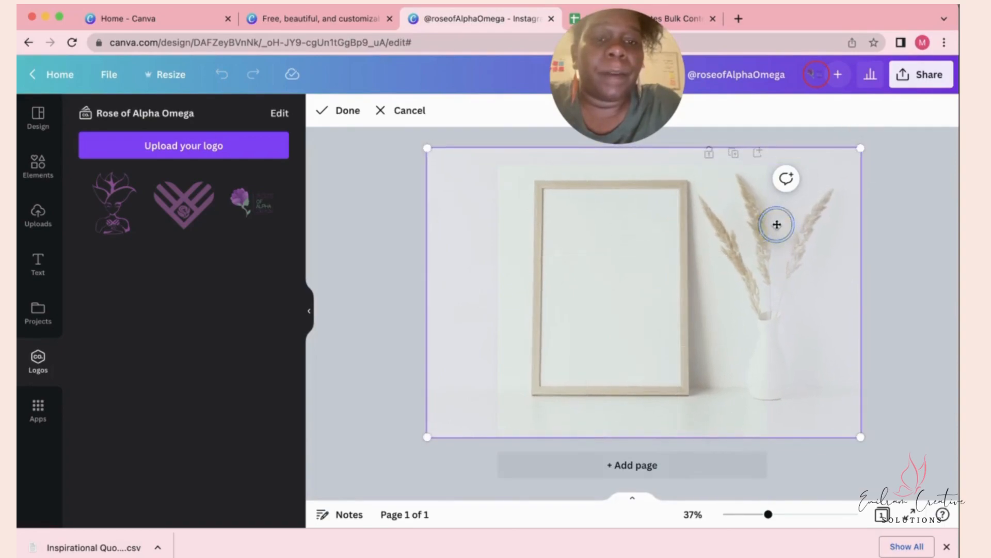
click(919, 230)
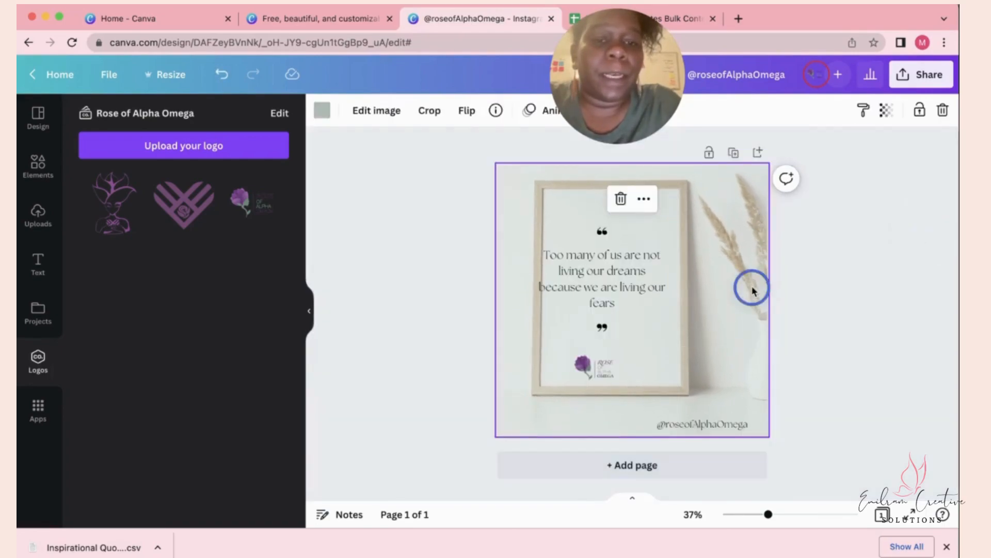
double_click(751, 286)
drag(754, 290, 741, 290)
click(887, 291)
Move the opening quotation mark up, the closing one slightly down, and nudge the quote text up within the frame
drag(602, 231, 602, 209)
drag(602, 334, 602, 339)
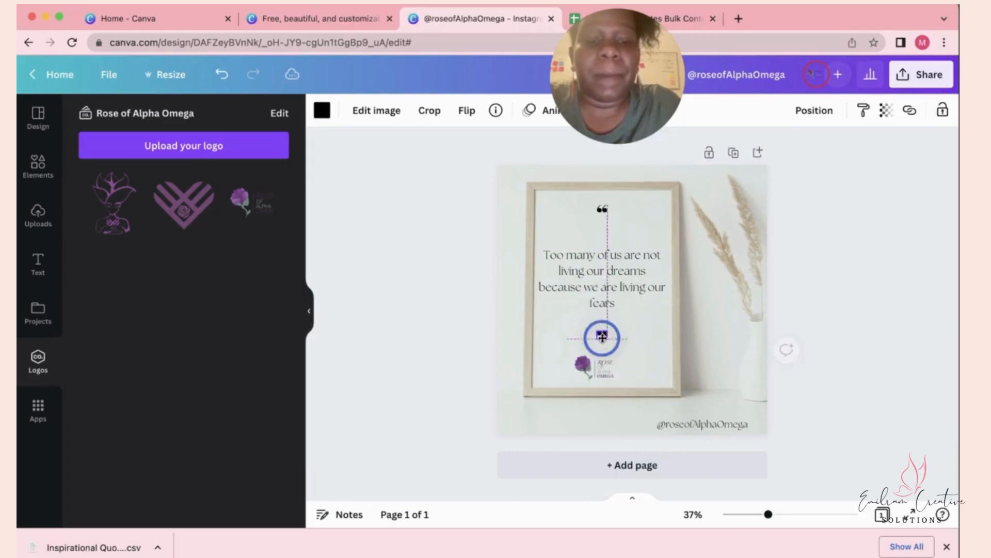
click(652, 336)
drag(638, 285, 638, 279)
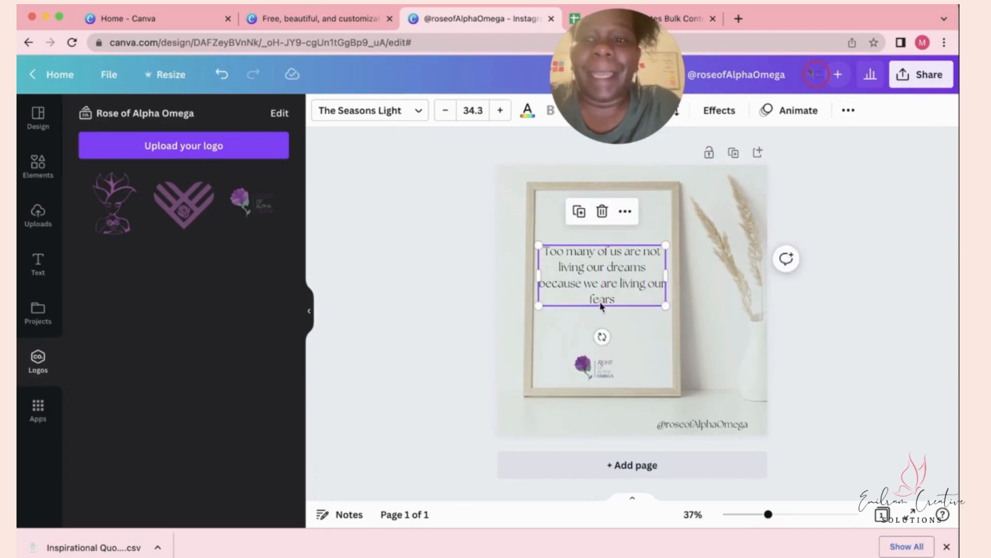
Search the Canva apps for "bulk" and open the Bulk create app
click(39, 411)
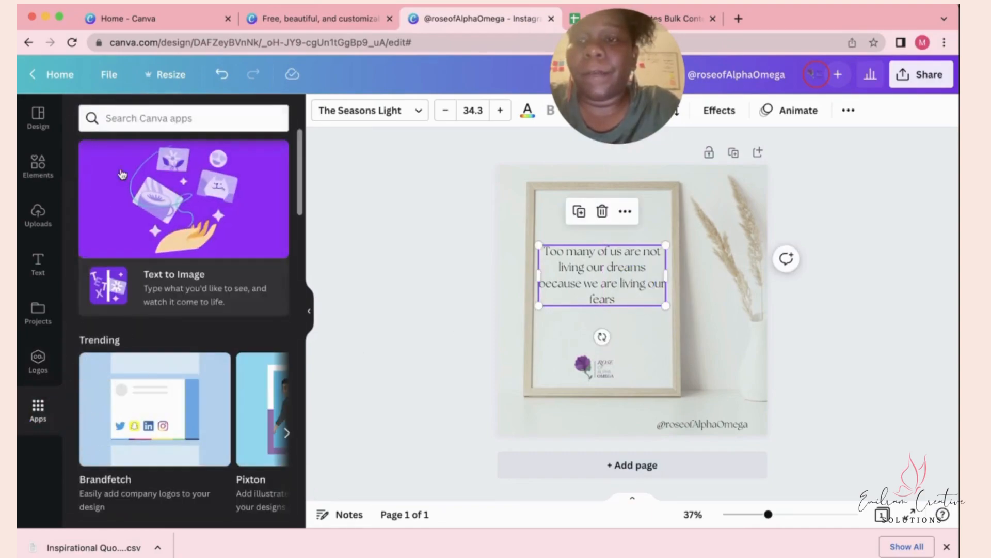
text(buk)
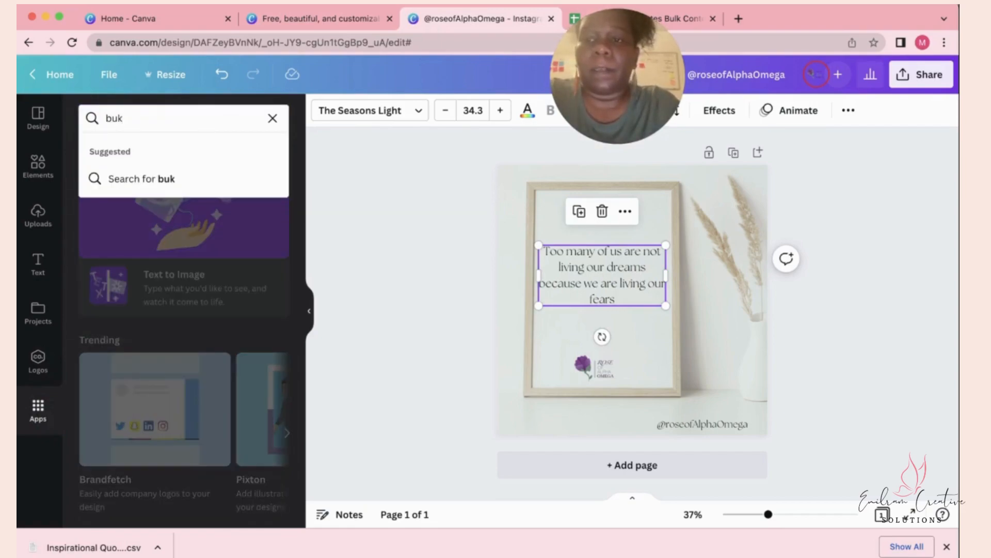
key(BackSpace)
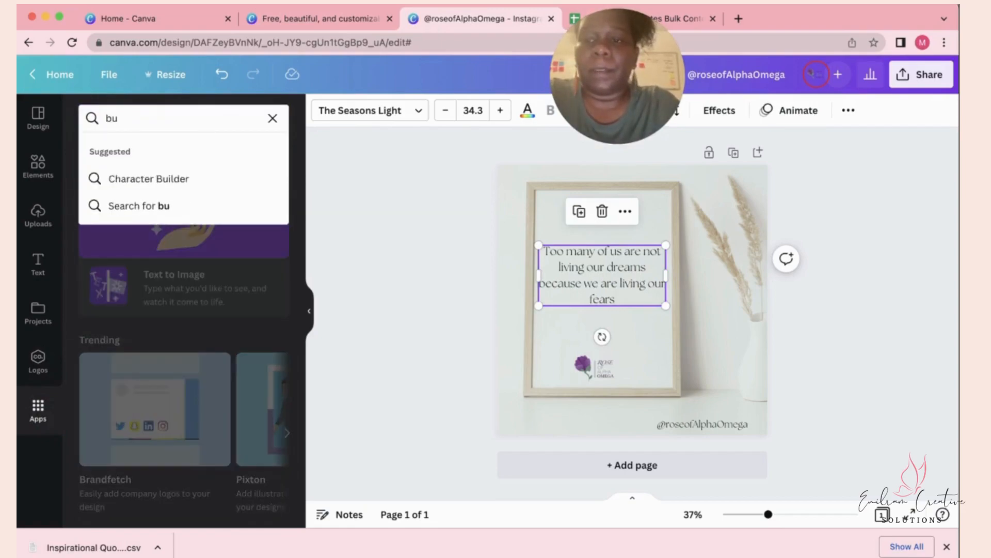
text(lk)
key(Return)
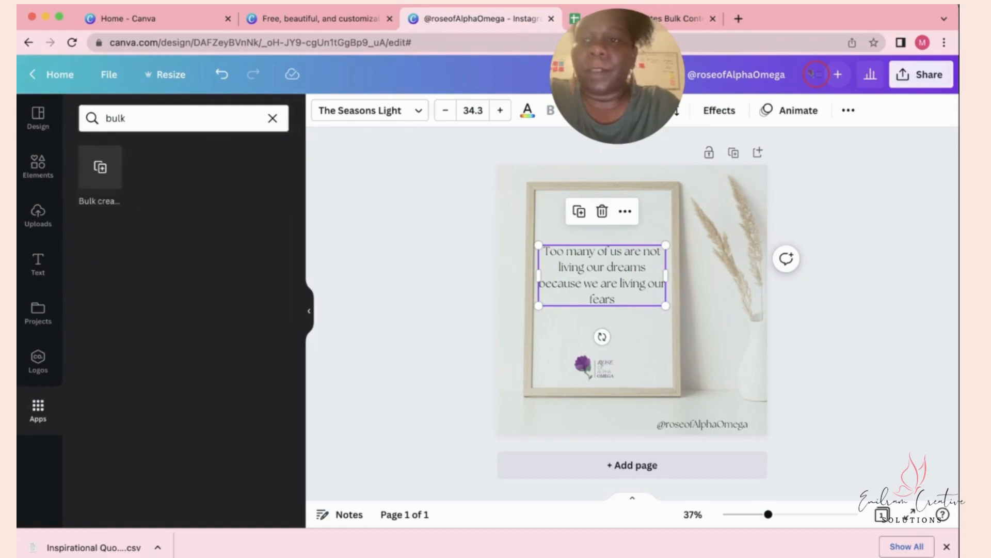
click(105, 184)
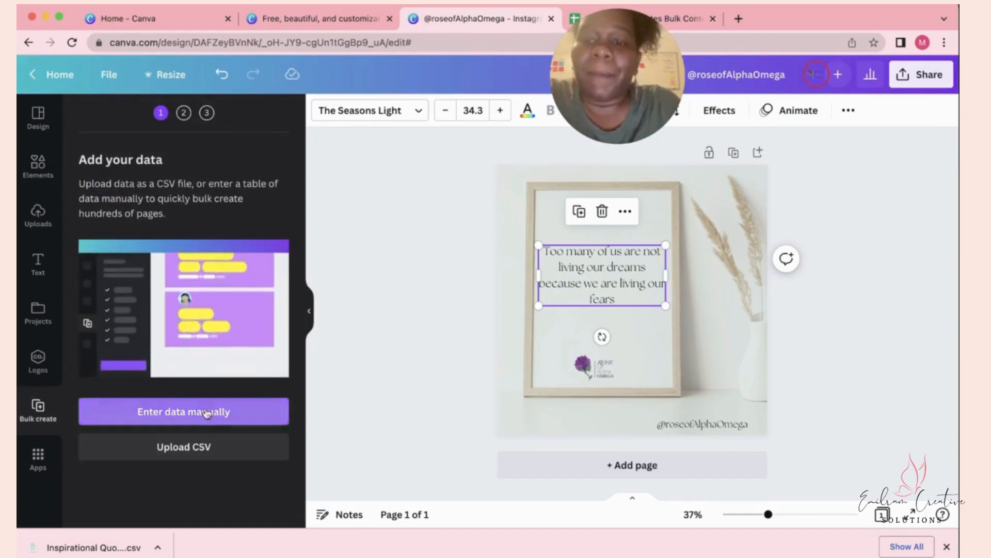
Upload the Inspirational Quotes Sheet1 CSV file from the Desktop as the bulk data
click(200, 454)
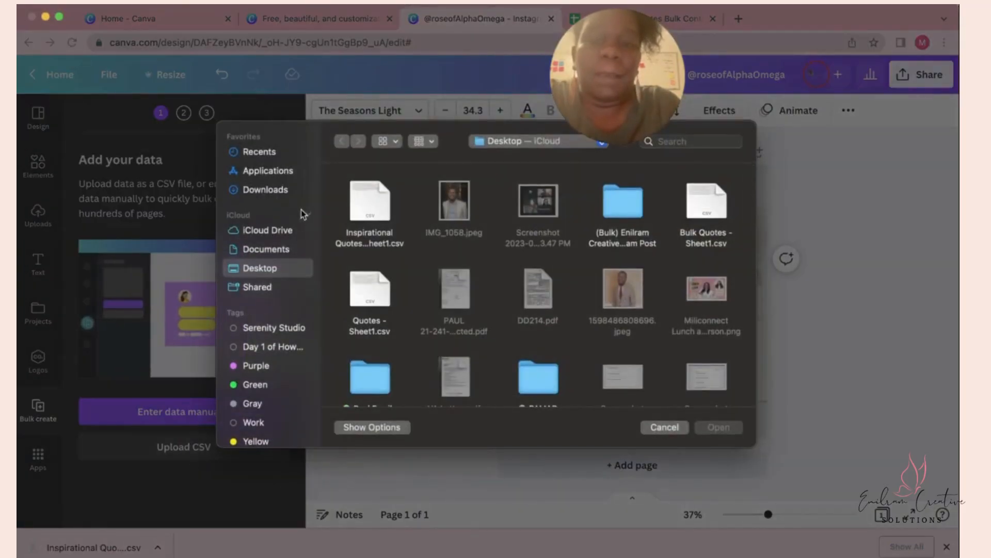
click(380, 209)
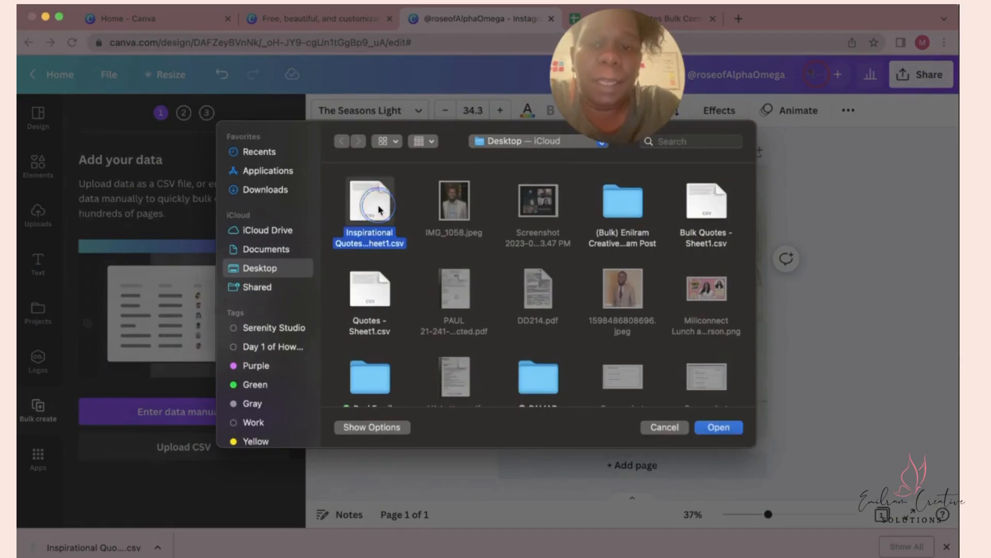
click(726, 432)
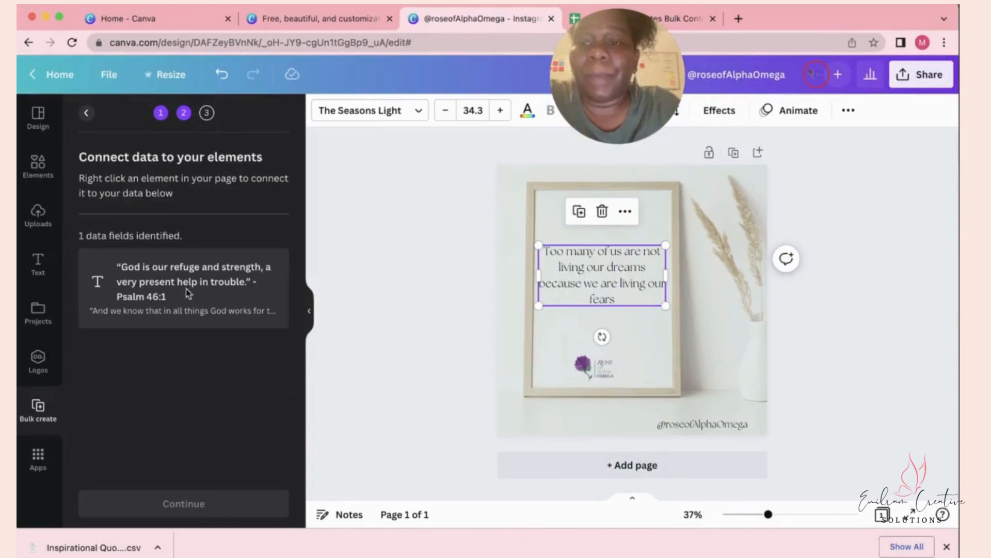
double_click(581, 275)
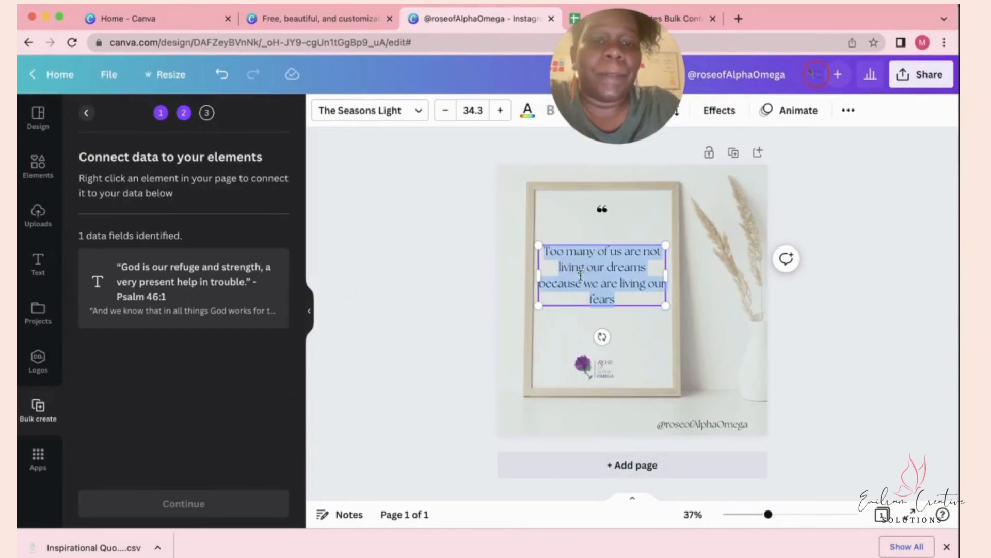
right_click(644, 260)
click(612, 249)
click(612, 249)
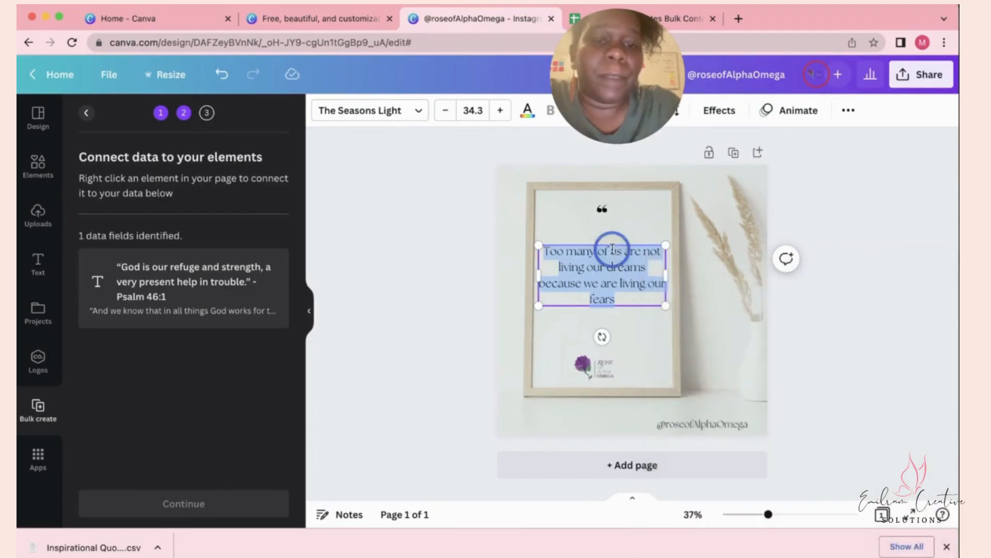
click(623, 267)
double_click(623, 267)
drag(619, 299, 540, 246)
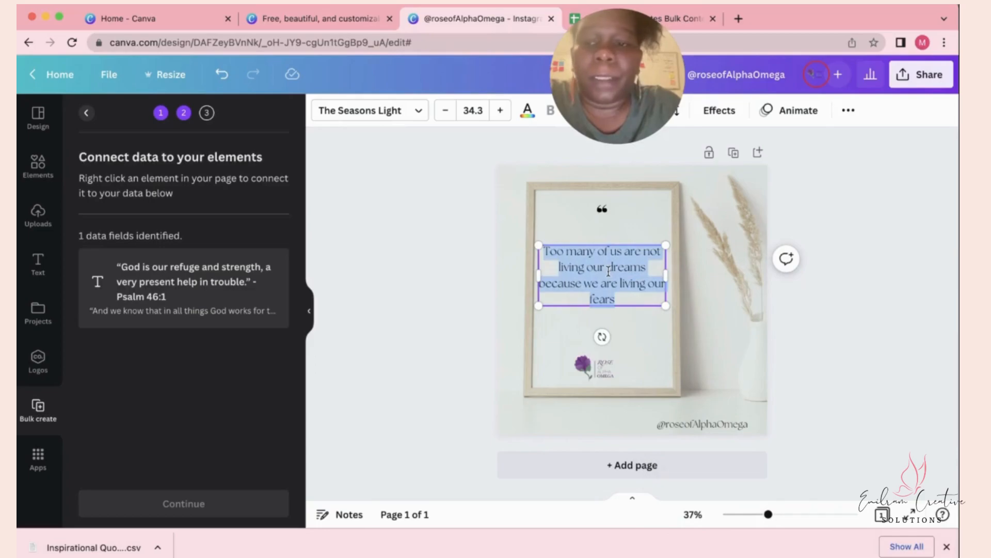
right_click(643, 269)
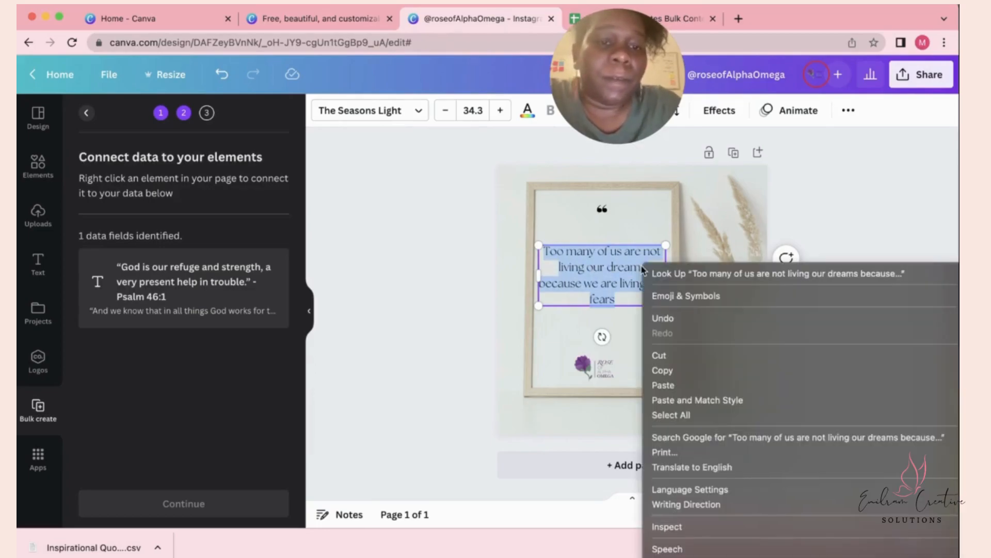
click(649, 244)
click(653, 265)
right_click(652, 264)
click(612, 282)
click(631, 307)
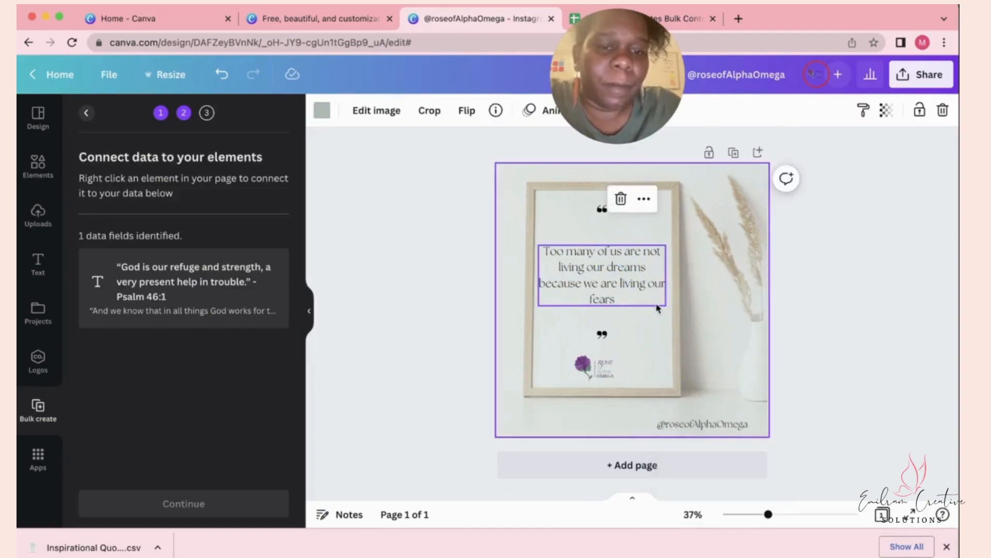
Connect the quote text box to the "God is our refuge and strength" data field from the CSV
click(658, 306)
click(627, 212)
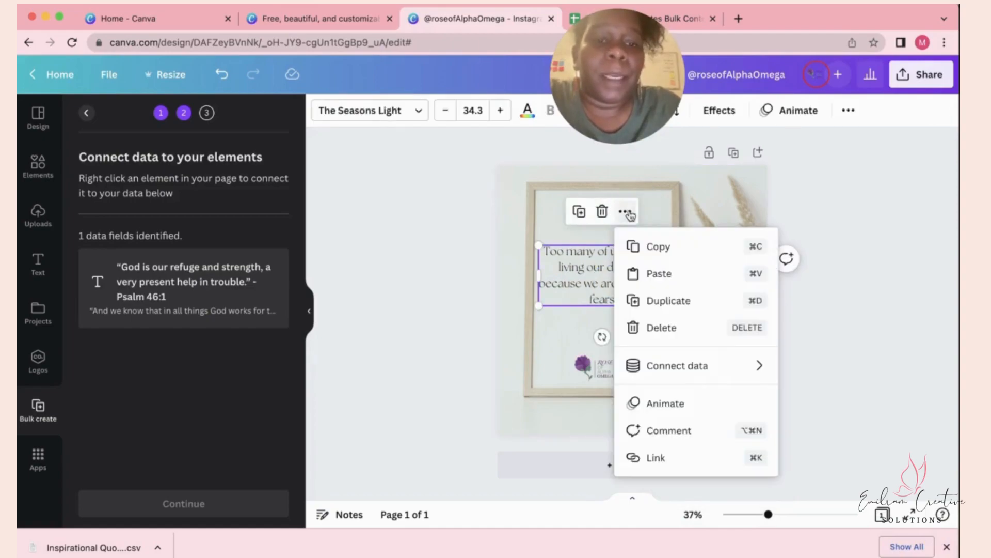
mouse_move(692, 371)
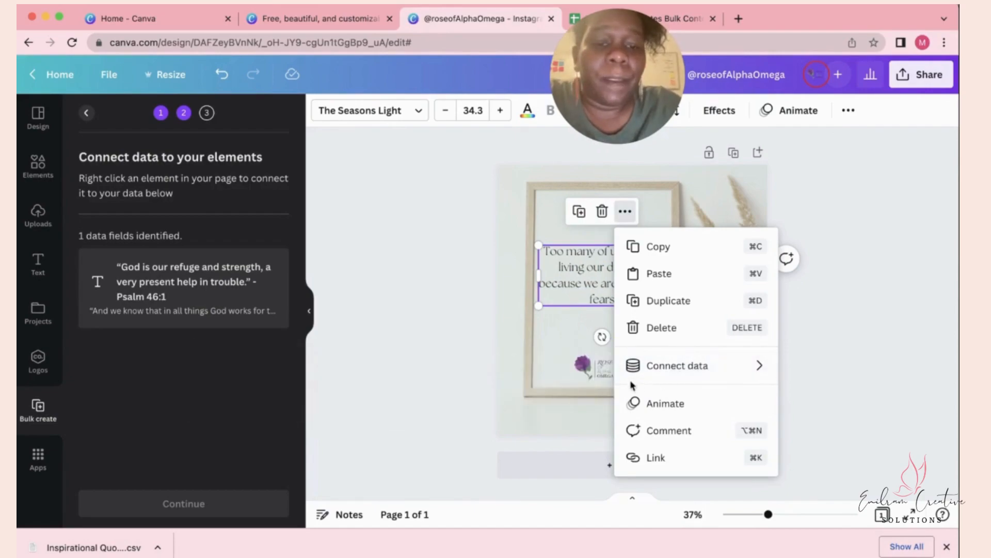
click(685, 367)
click(528, 370)
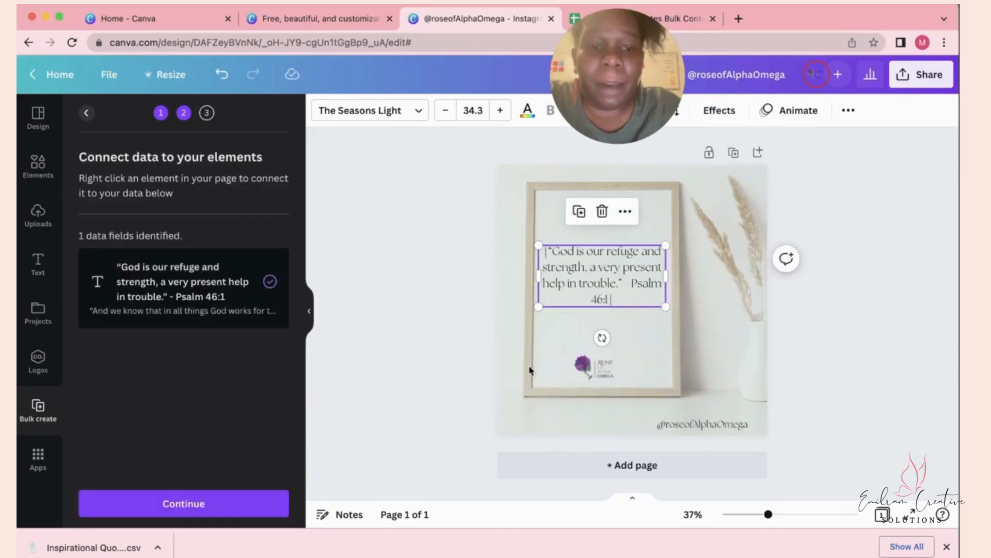
Enlarge the connected quote text to font size 41.2 and nudge it into place inside the frame
double_click(665, 282)
drag(666, 277, 674, 312)
click(737, 309)
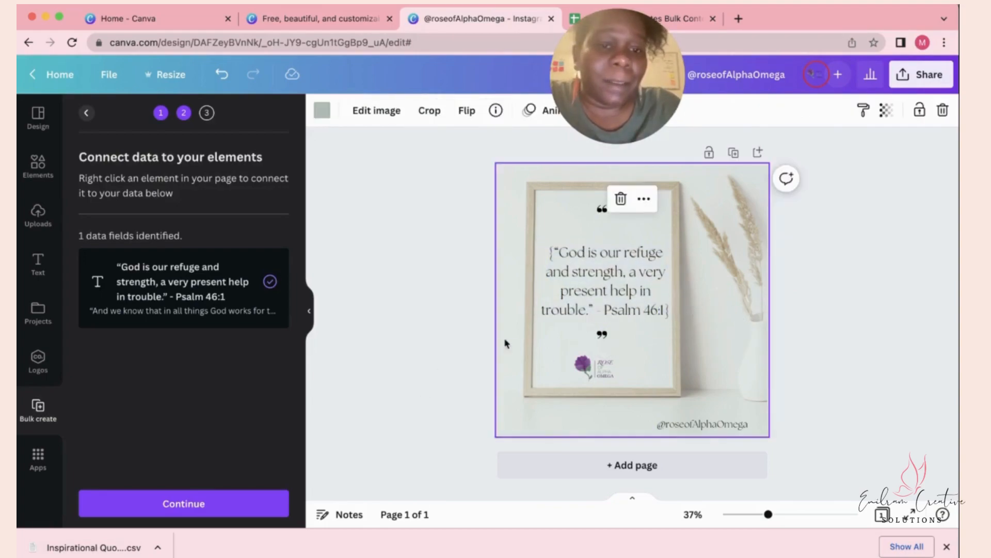
drag(589, 297, 591, 294)
Enlarge the background photo and shift it slightly left, then center the quote text within the bigger picture frame
double_click(726, 334)
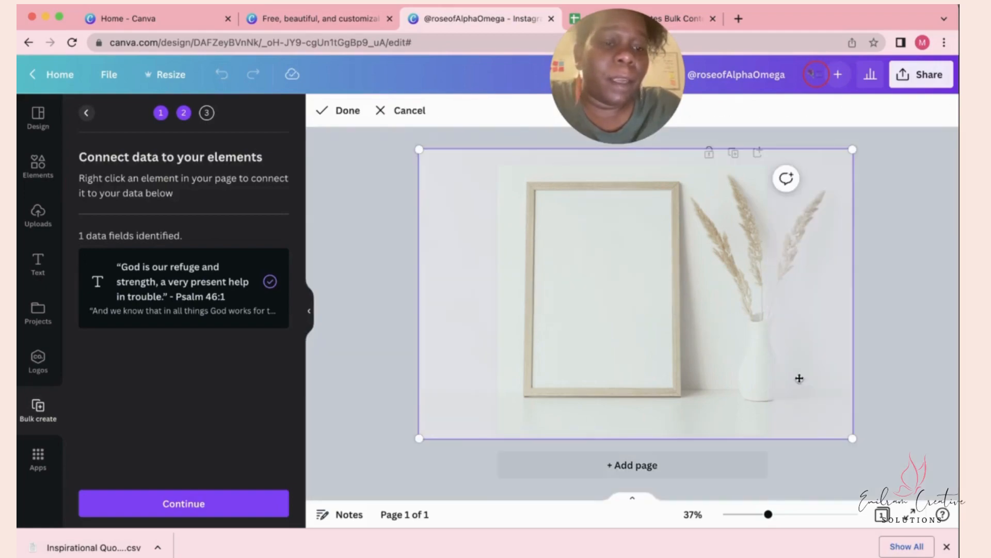
drag(852, 439, 896, 442)
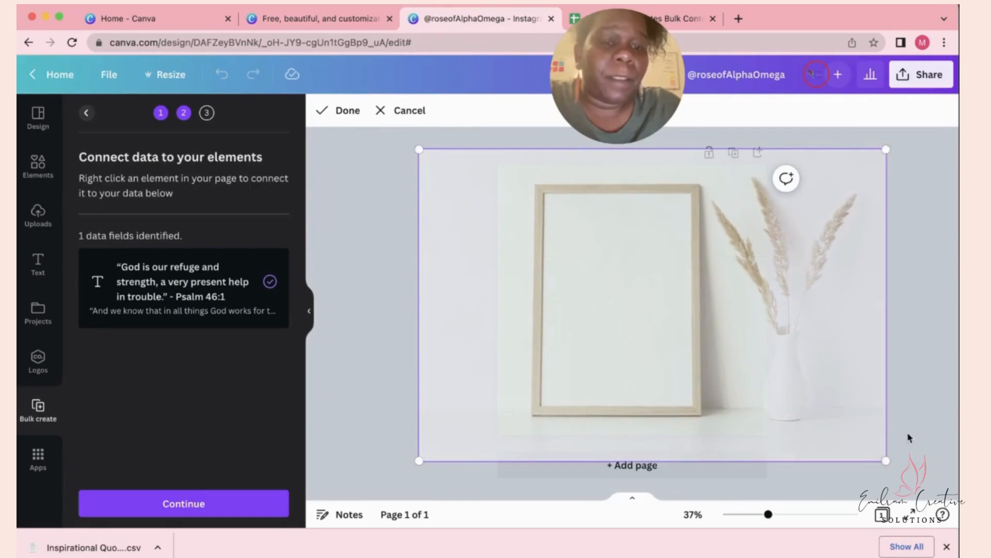
click(913, 435)
double_click(744, 373)
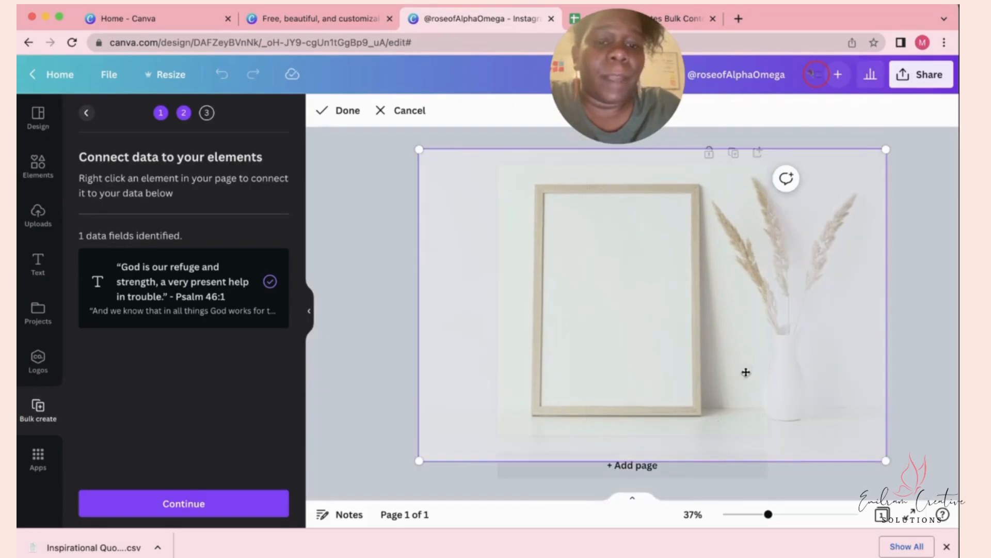
click(931, 357)
double_click(755, 358)
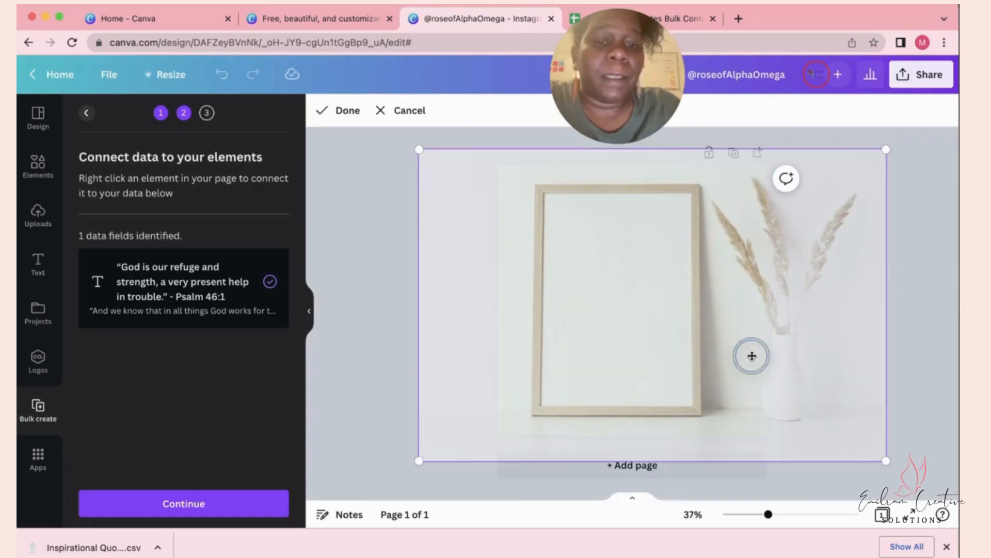
drag(752, 354, 730, 354)
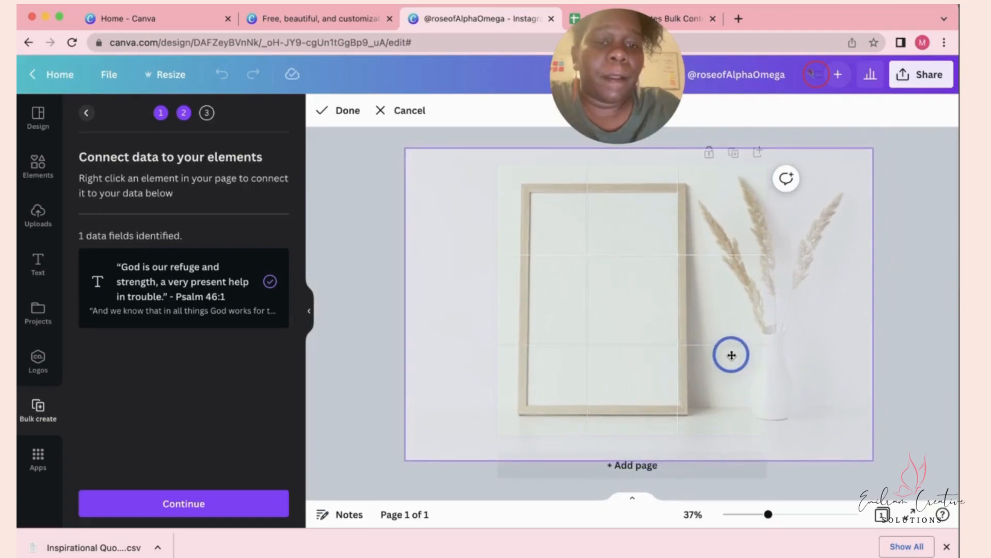
click(901, 354)
mouse_move(629, 293)
mouse_down()
mouse_move(611, 308)
mouse_move(615, 295)
mouse_up()
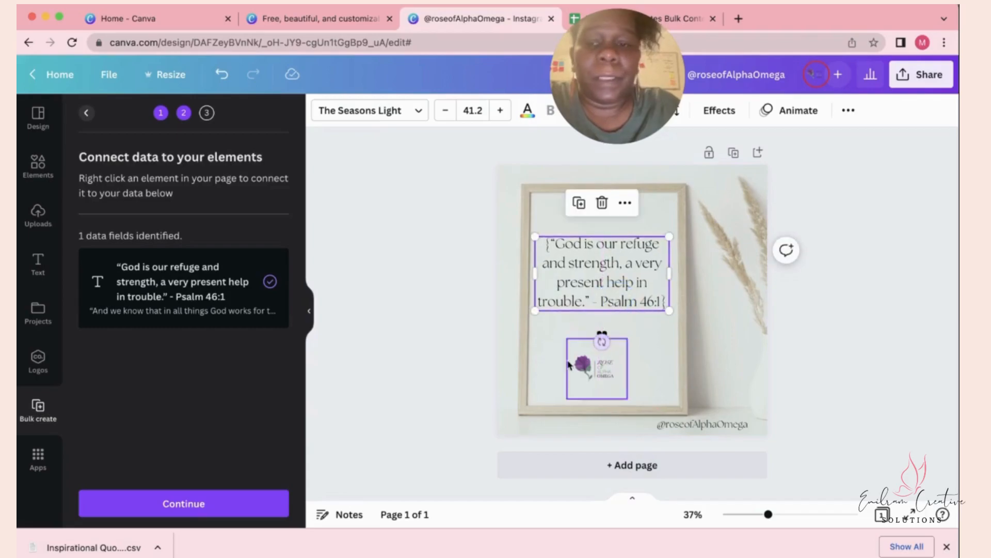
Apply all the data rows to the template and generate the six quote pages
click(263, 511)
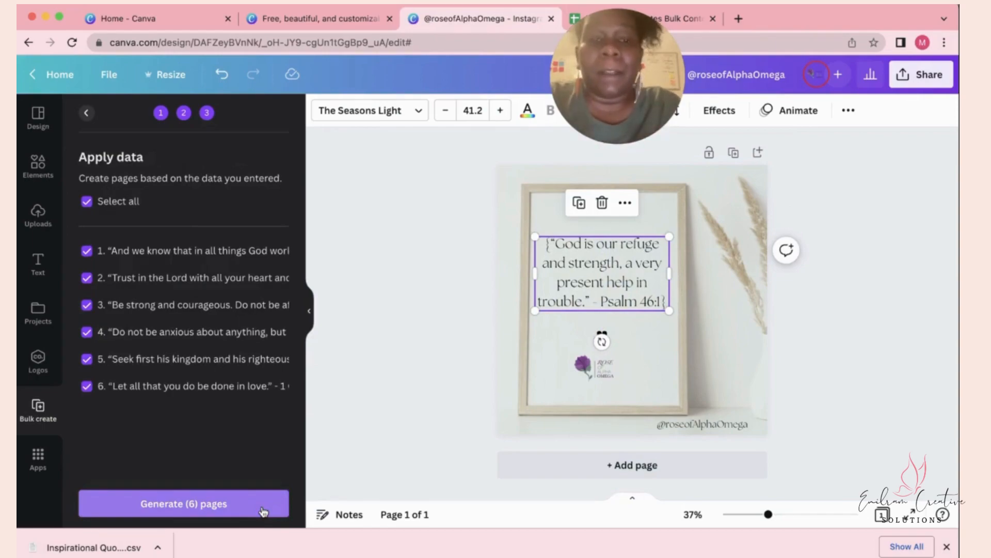
click(705, 358)
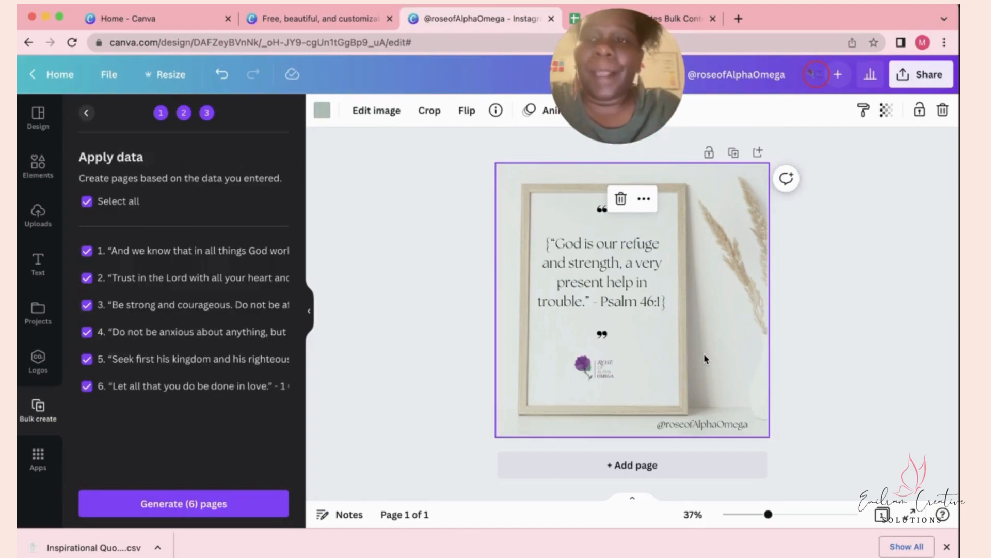
click(237, 505)
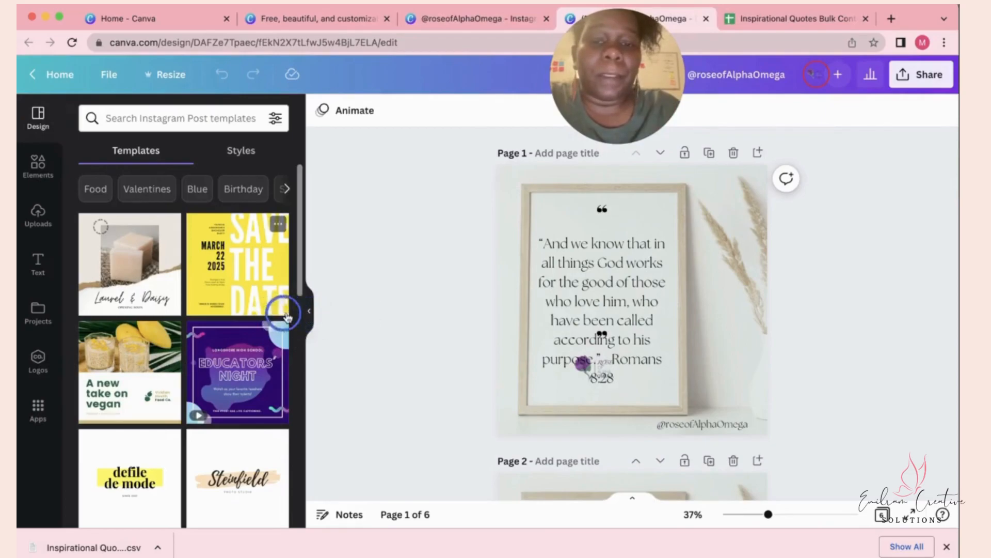
Check how the quote text fits inside the frame across the six generated pages
scroll(446, 316, down, 10)
scroll(446, 316, down, 10)
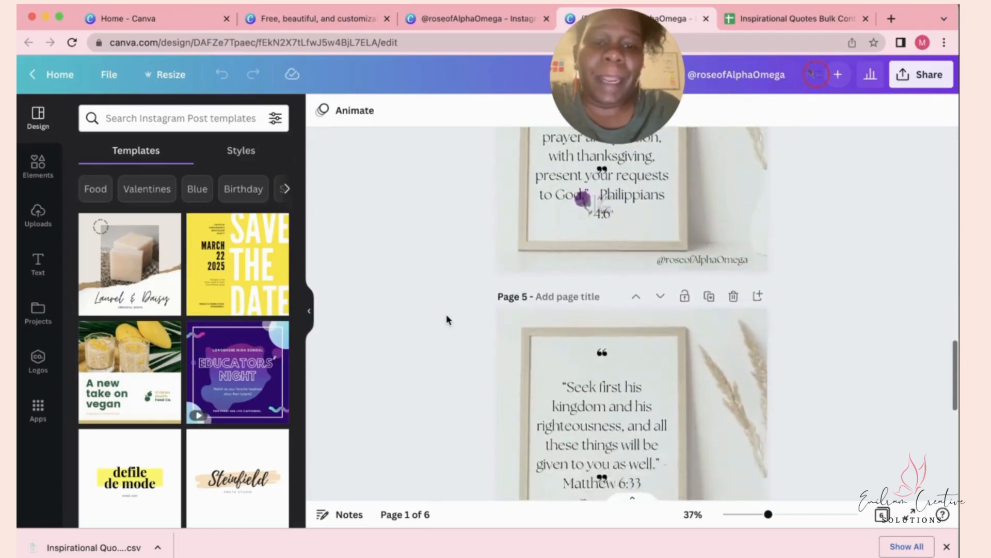
scroll(446, 319, down, 6)
scroll(375, 368, down, 4)
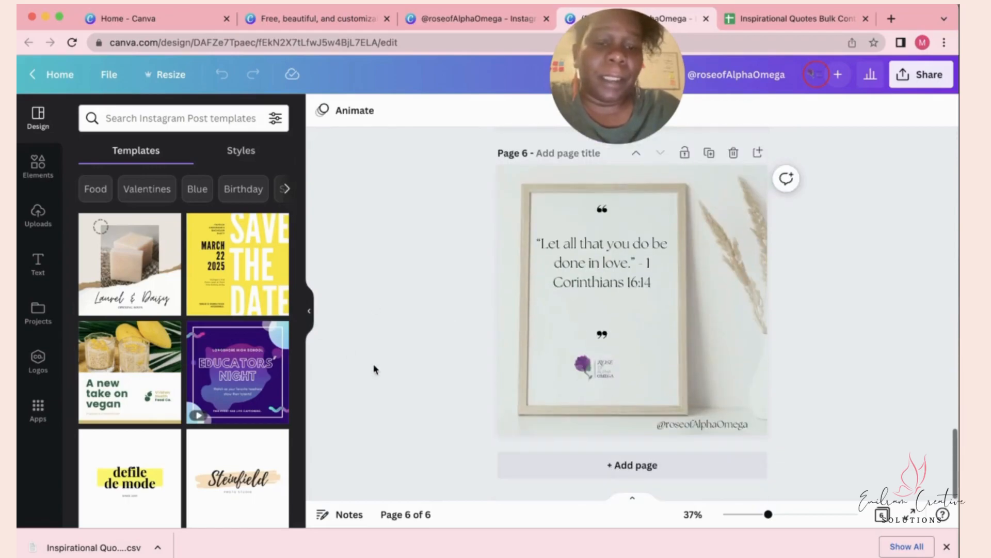
click(309, 311)
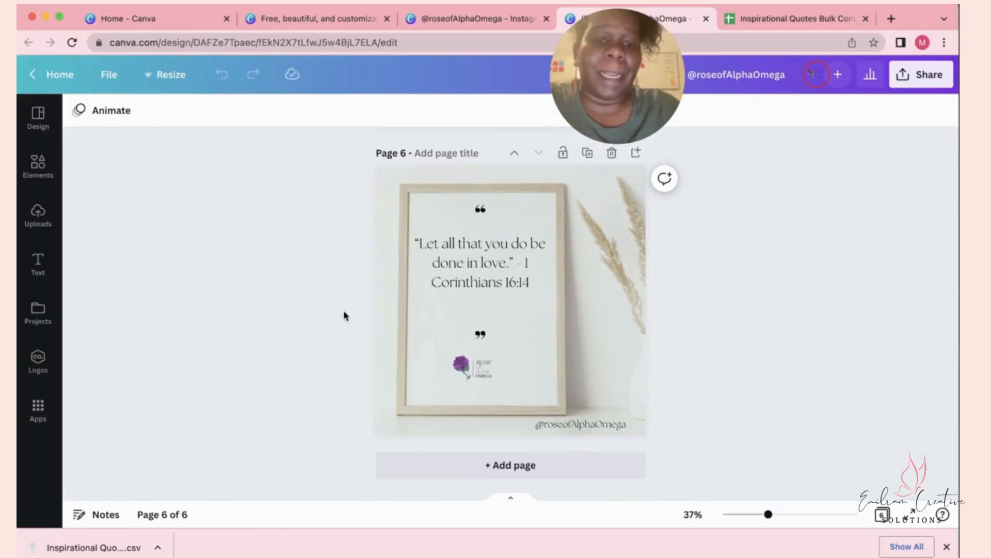
scroll(344, 315, up, 20)
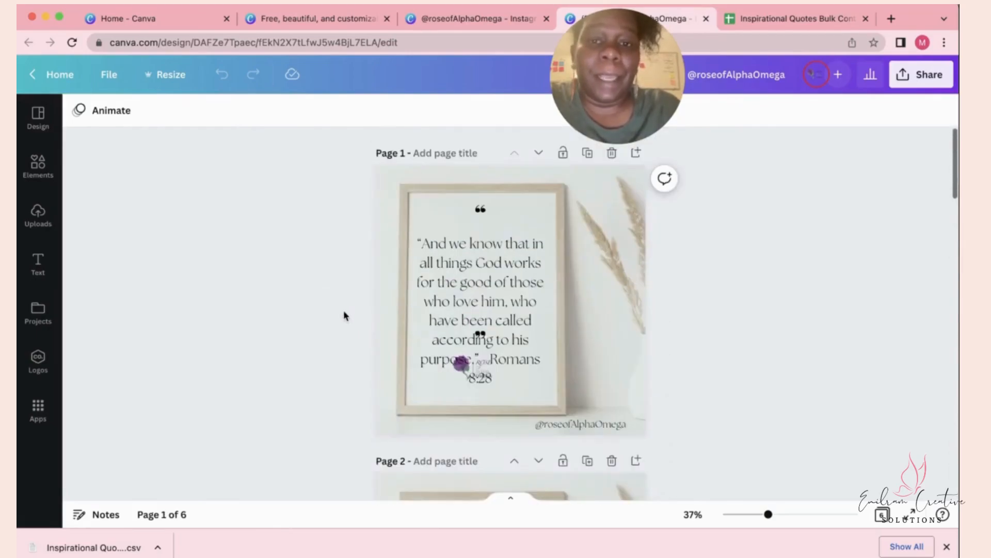
On page 1, shrink the quote text to size 32.1, fit it between the quotation marks, and nudge the logo down
drag(467, 311, 466, 299)
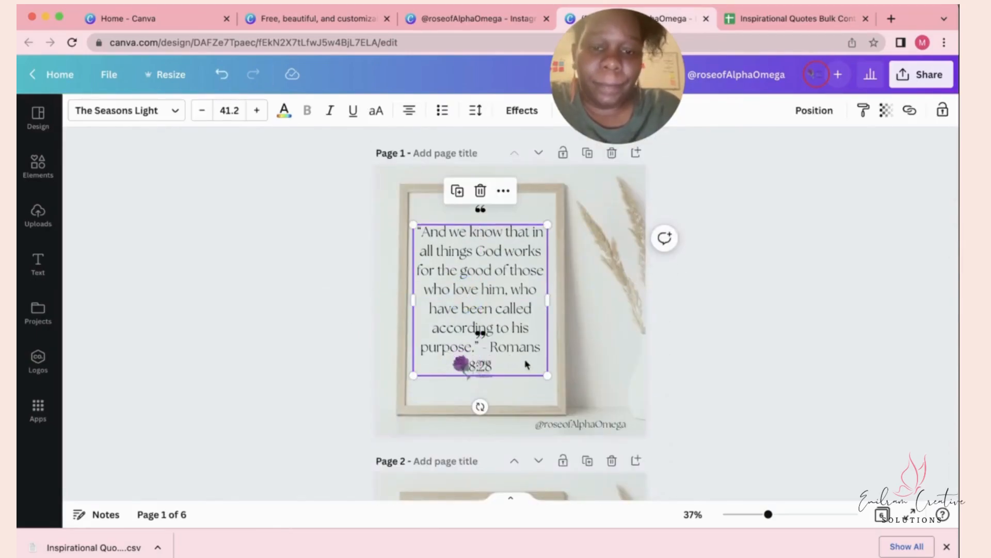
drag(543, 373, 524, 334)
click(480, 360)
drag(480, 361, 480, 373)
click(476, 336)
drag(475, 298, 507, 277)
Change the font of the page 2 quote text to Anton
scroll(449, 243, down, 1)
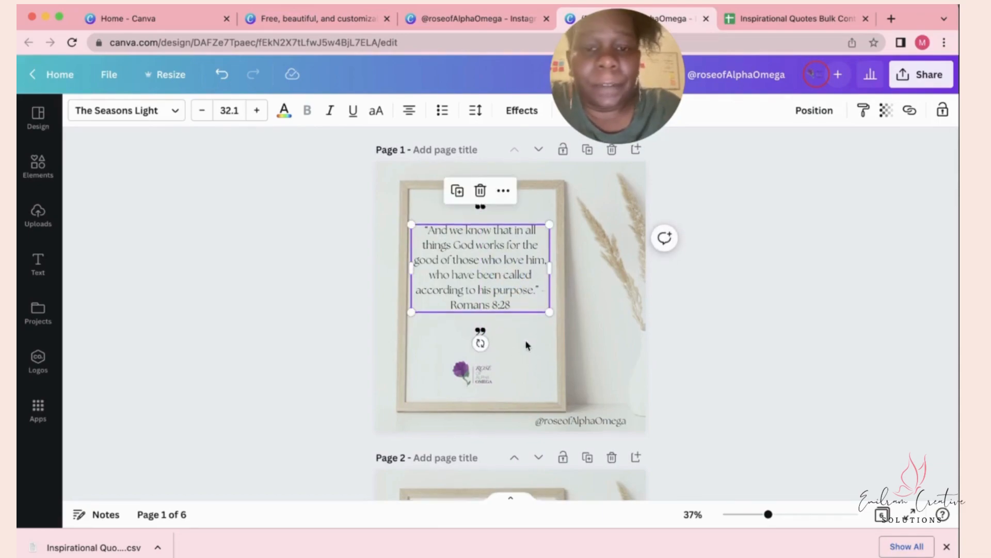
scroll(525, 345, down, 4)
scroll(520, 371, down, 1)
click(505, 330)
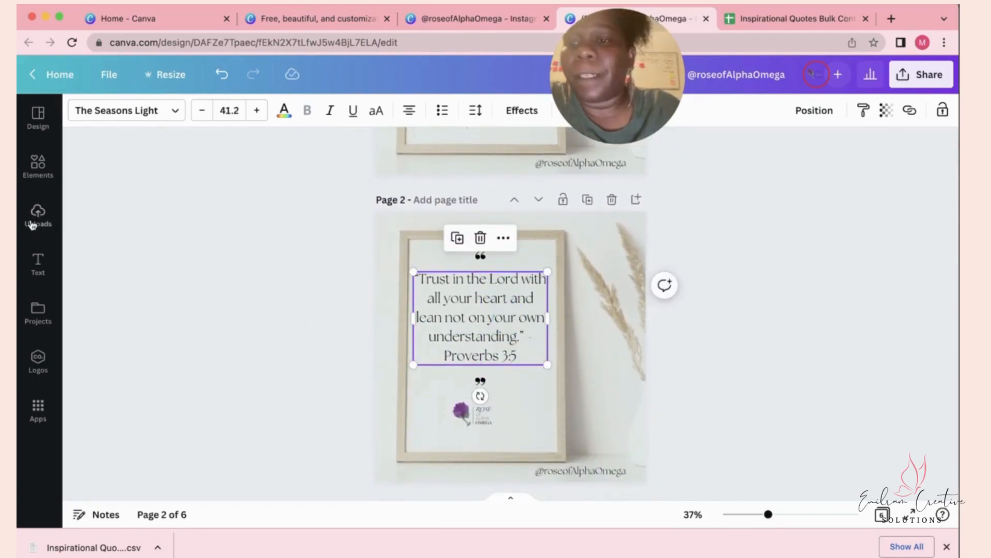
click(129, 110)
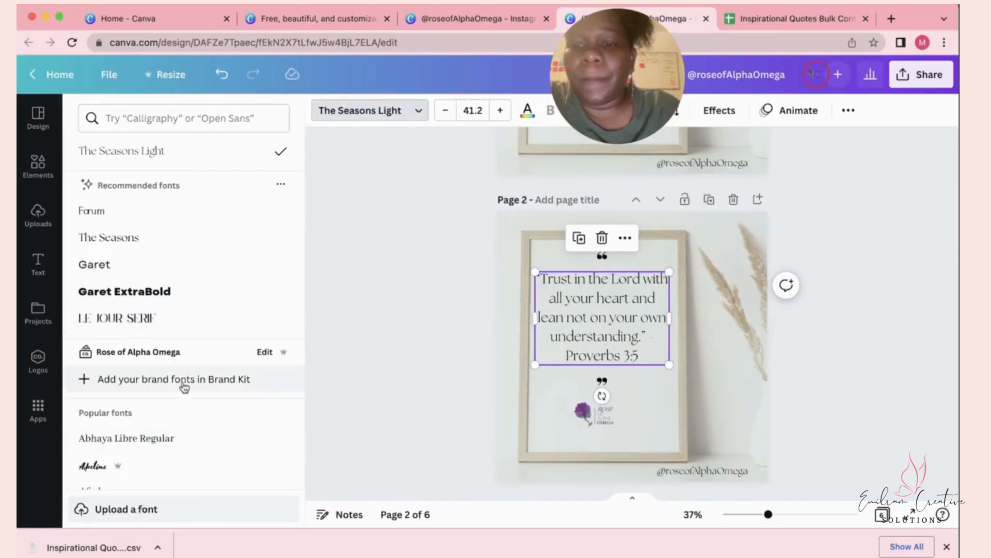
scroll(179, 409, down, 5)
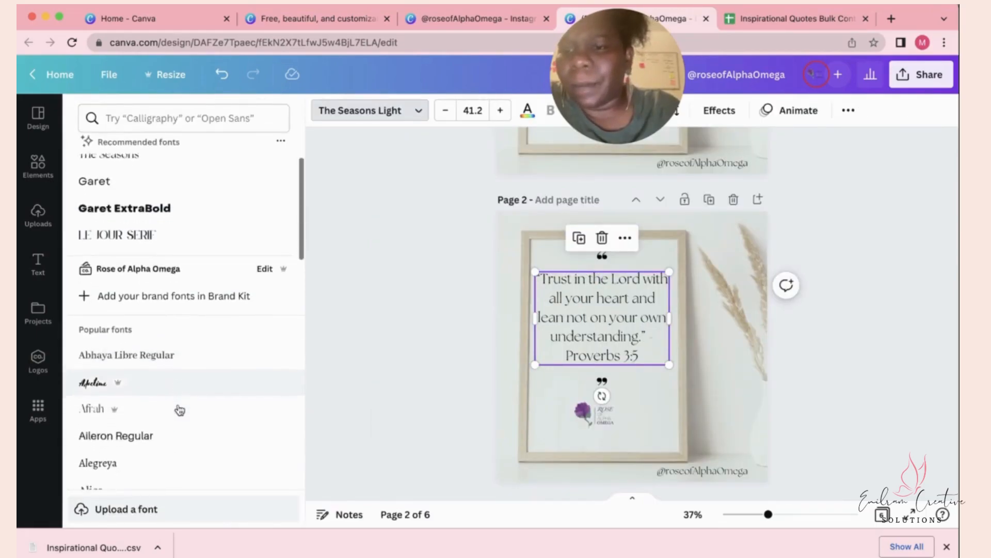
scroll(179, 409, up, 3)
scroll(180, 403, up, 2)
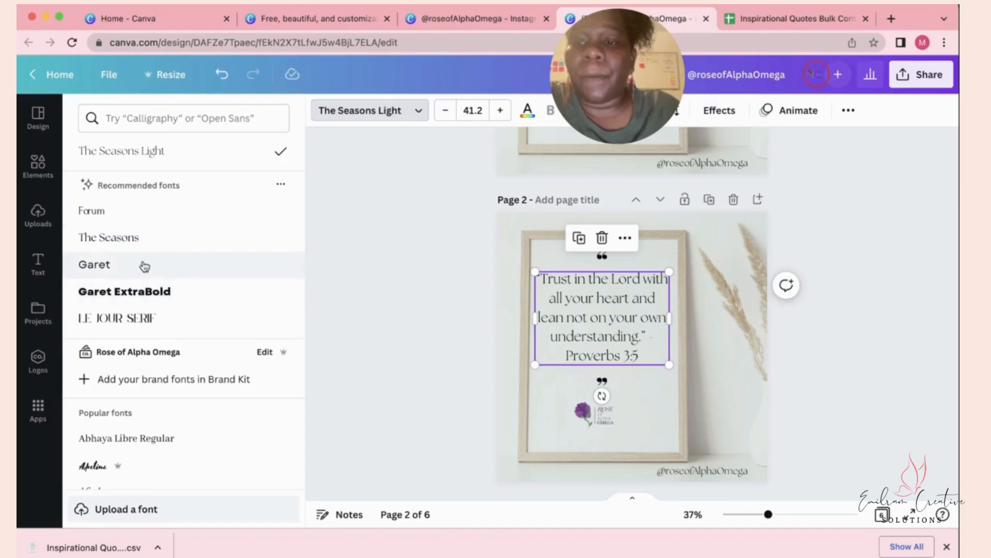
scroll(159, 317, down, 3)
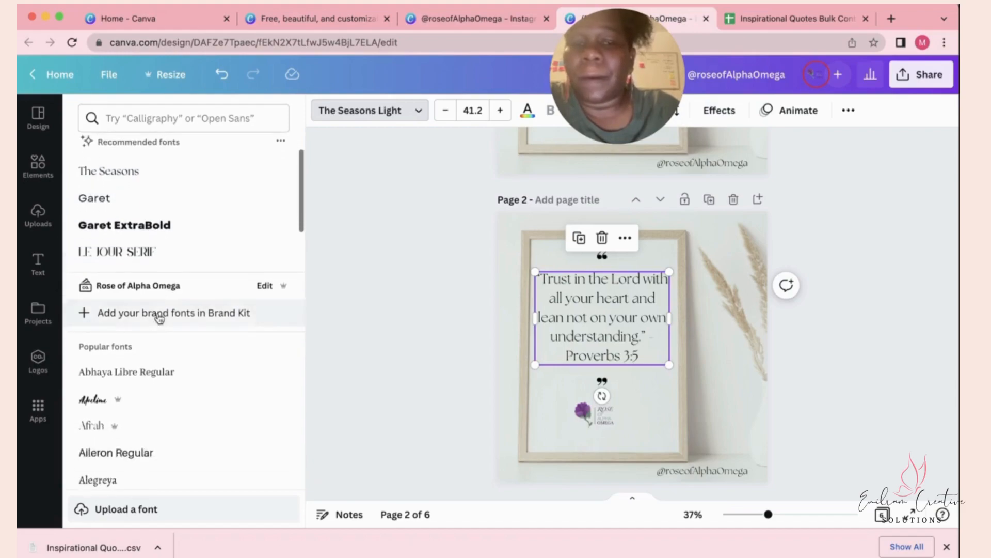
scroll(155, 439, down, 2)
click(151, 453)
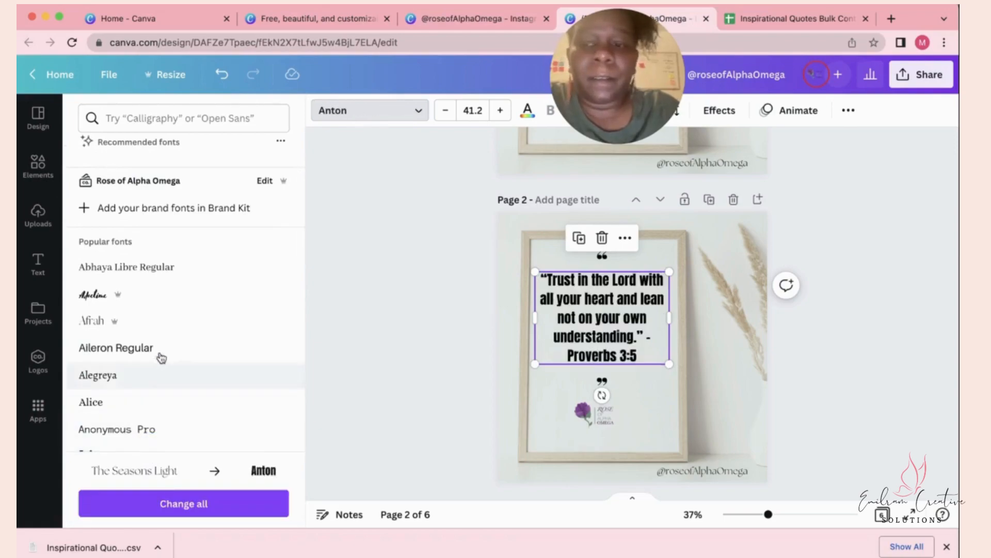
Replace The Seasons Light with Anton across the whole design and check the generated pages
click(198, 504)
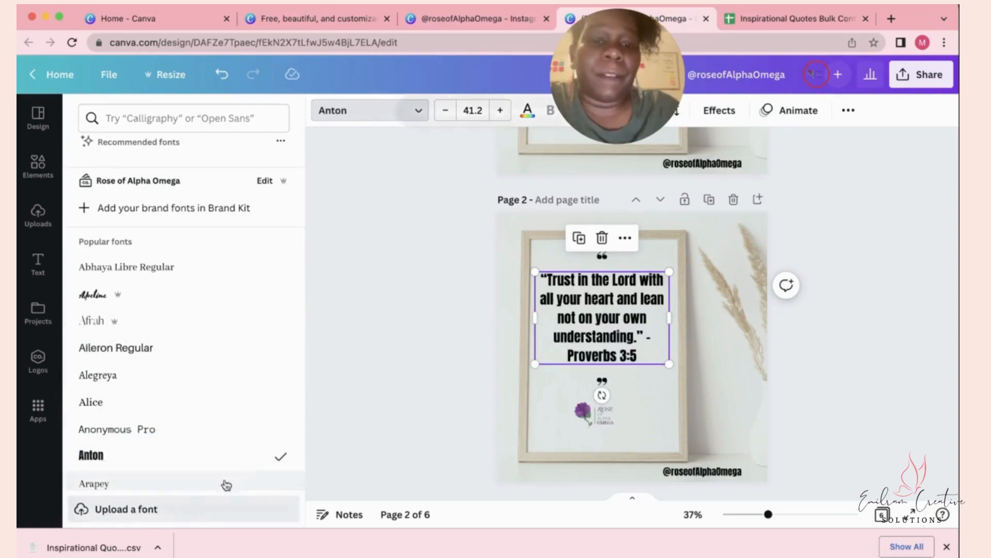
scroll(360, 393, up, 4)
scroll(360, 392, down, 15)
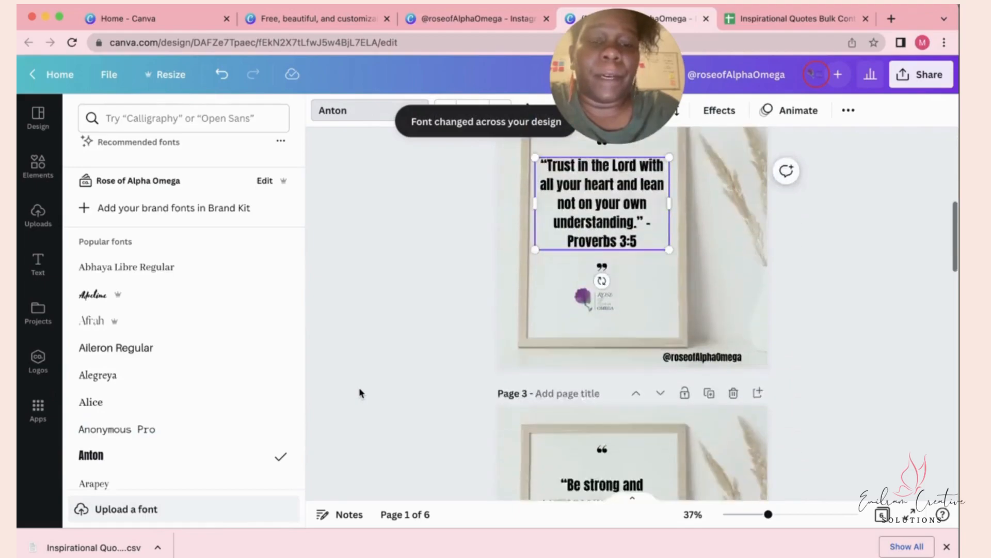
scroll(360, 392, down, 2)
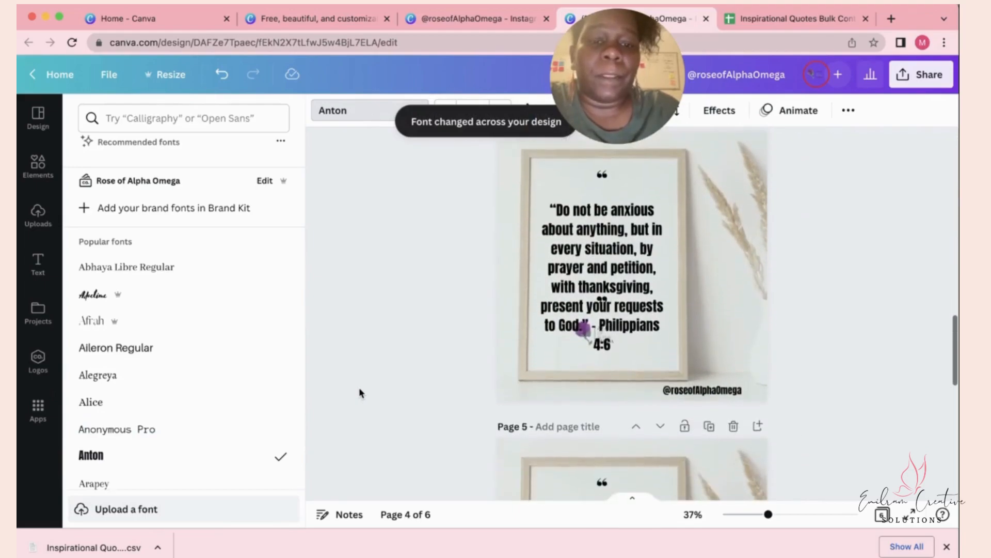
Undo both the design-wide font replacement and the Anton font change on the page 2 quote
click(223, 81)
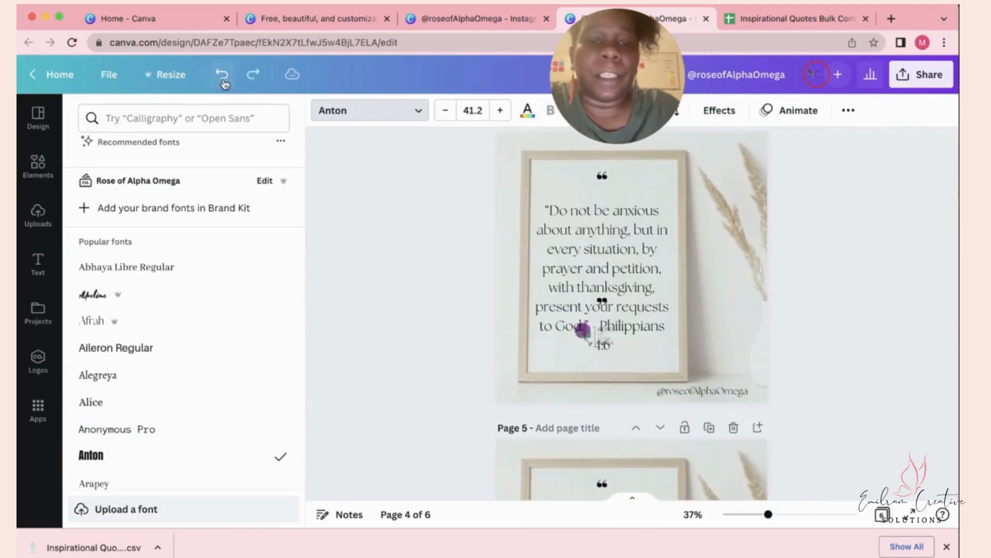
scroll(469, 268, up, 12)
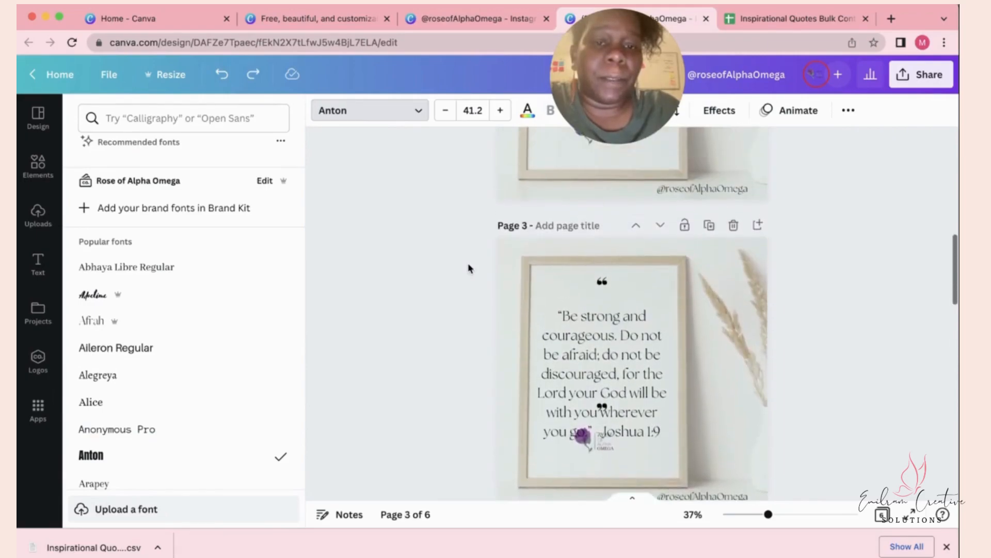
scroll(680, 346, up, 9)
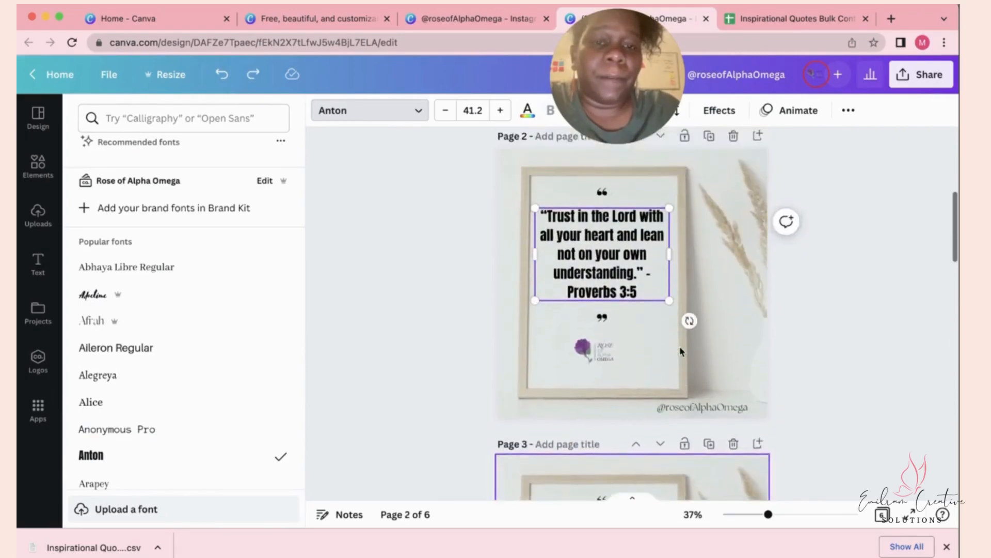
click(221, 76)
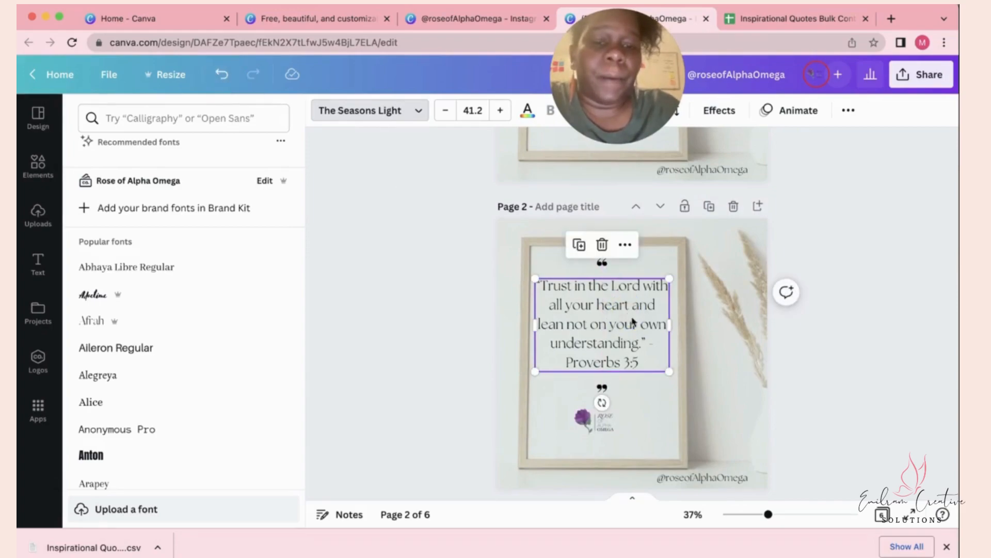
On page 3, move the quote text up, shrink it to size 33.2, and widen its box to fit between the quotation marks
scroll(634, 407, down, 5)
scroll(634, 407, down, 3)
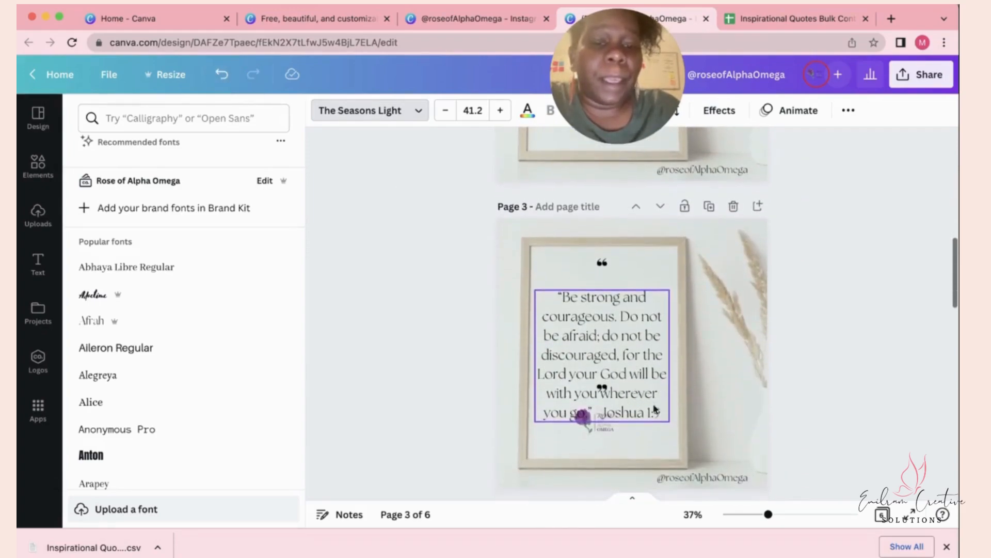
drag(636, 377, 634, 358)
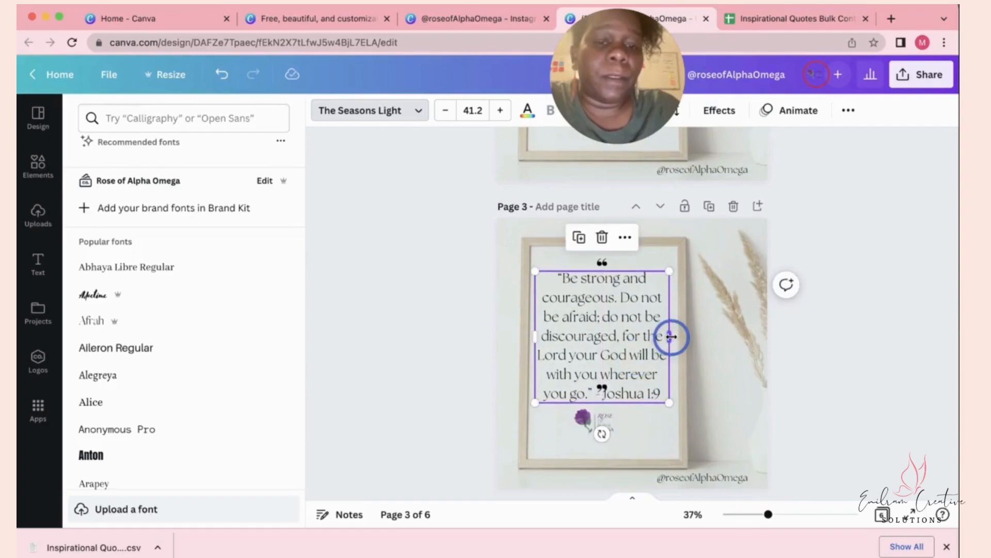
drag(669, 403, 651, 364)
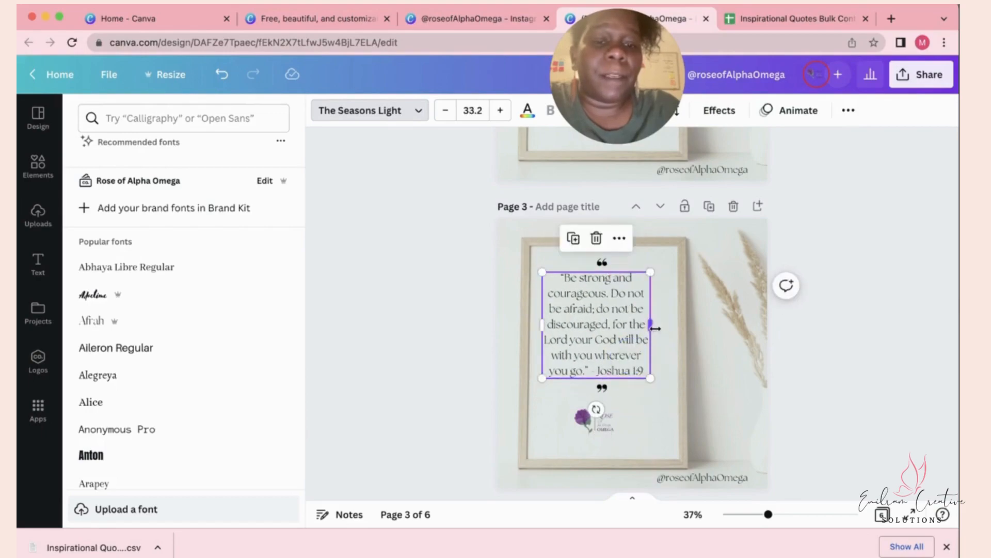
drag(655, 328, 664, 326)
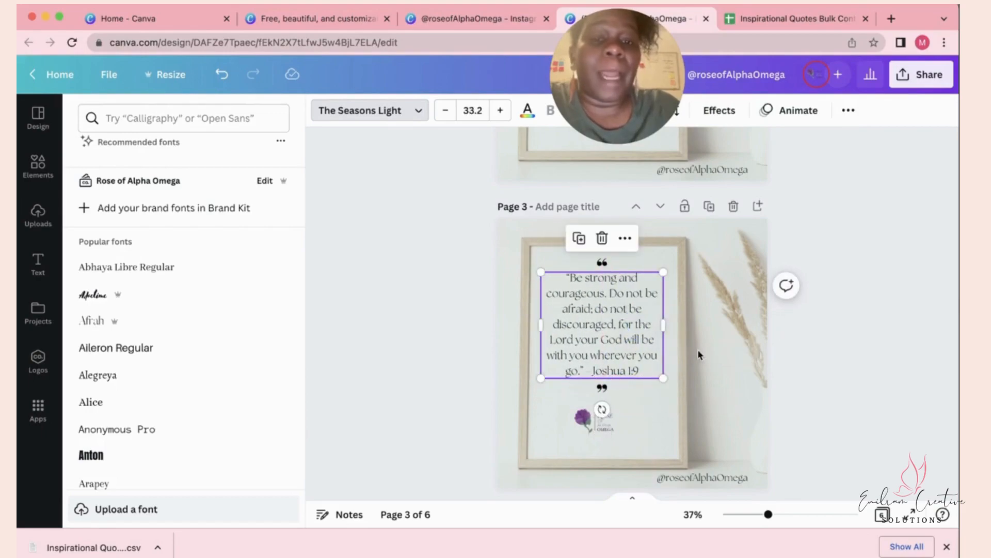
On page 1, shift the quote text slightly right and copy the full quote, including the Romans 8:28 reference
scroll(696, 345, up, 10)
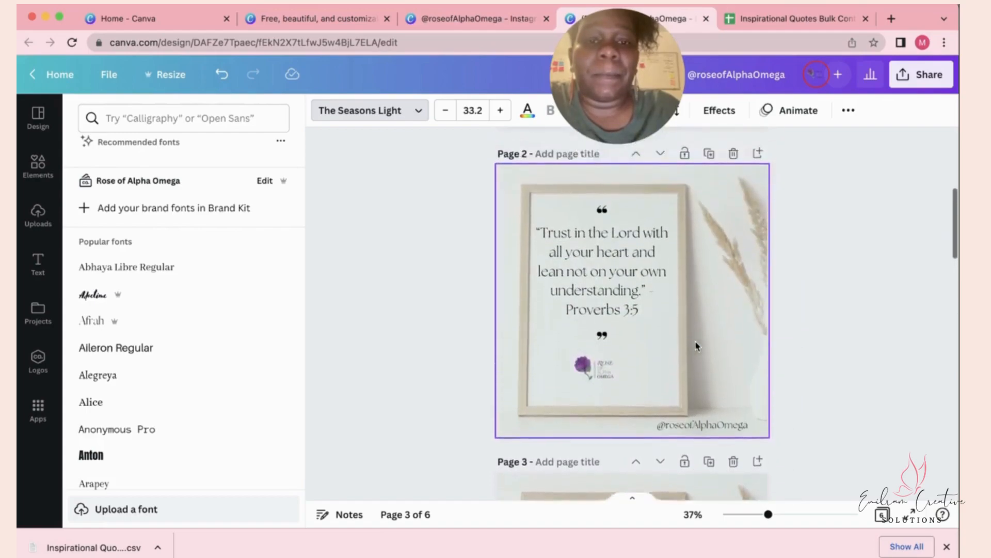
scroll(696, 345, up, 5)
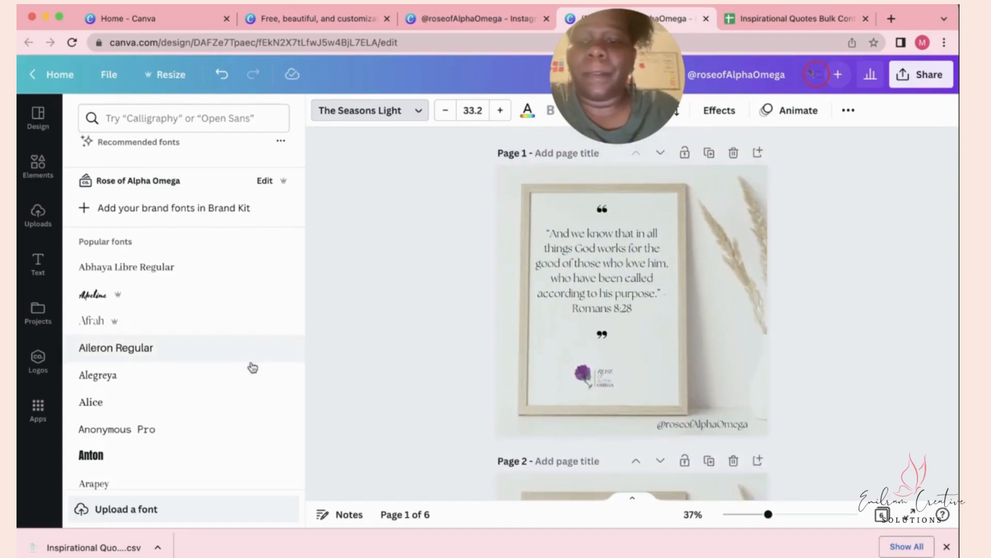
click(618, 310)
drag(619, 306, 625, 306)
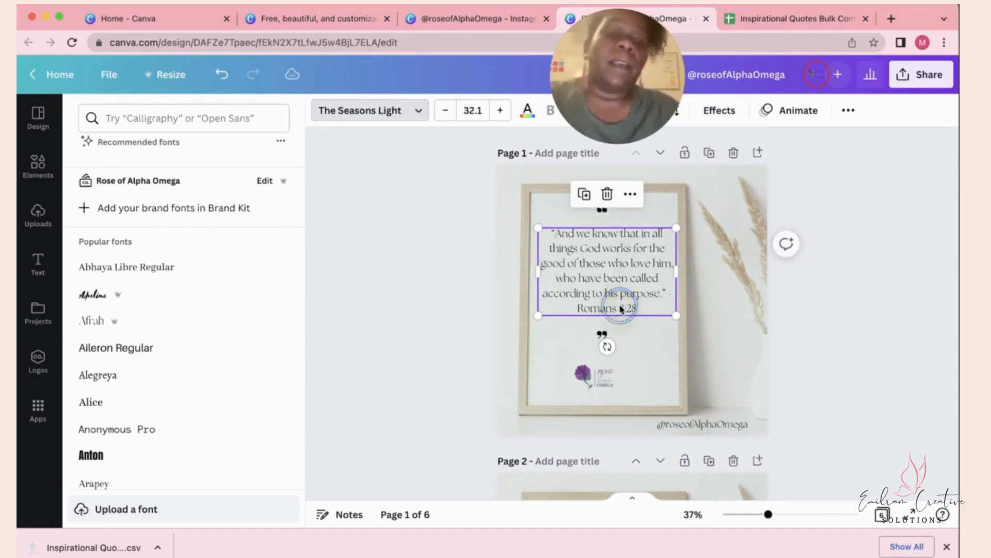
double_click(625, 305)
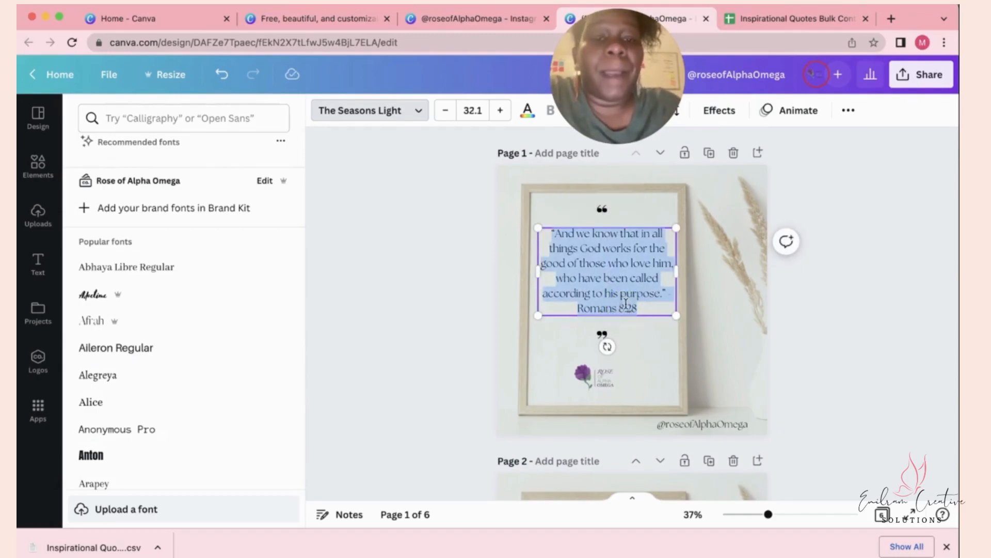
right_click(610, 277)
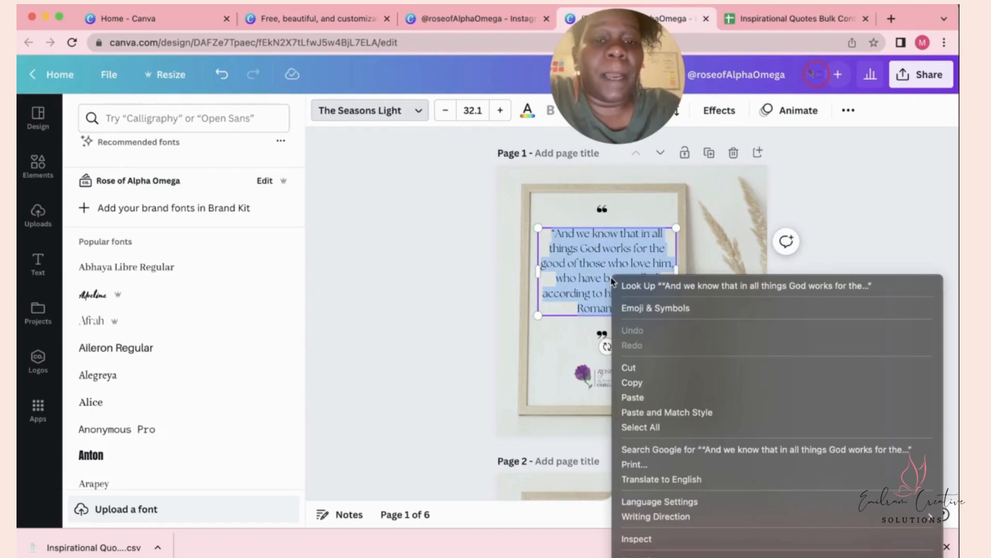
click(640, 381)
Paste the copied Romans 8:28 quote as the title of page 1
click(568, 155)
right_click(567, 152)
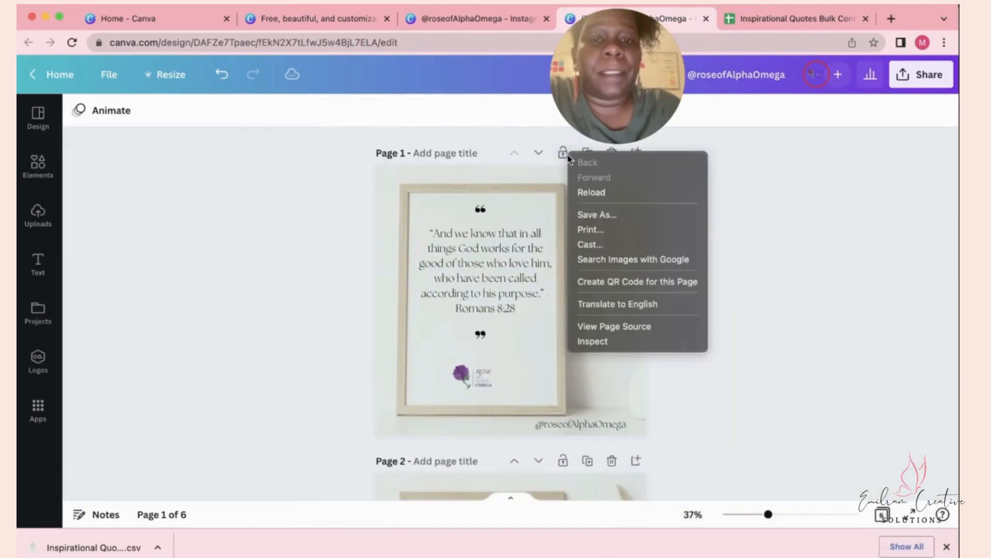
click(480, 160)
click(442, 154)
key(ctrl+v)
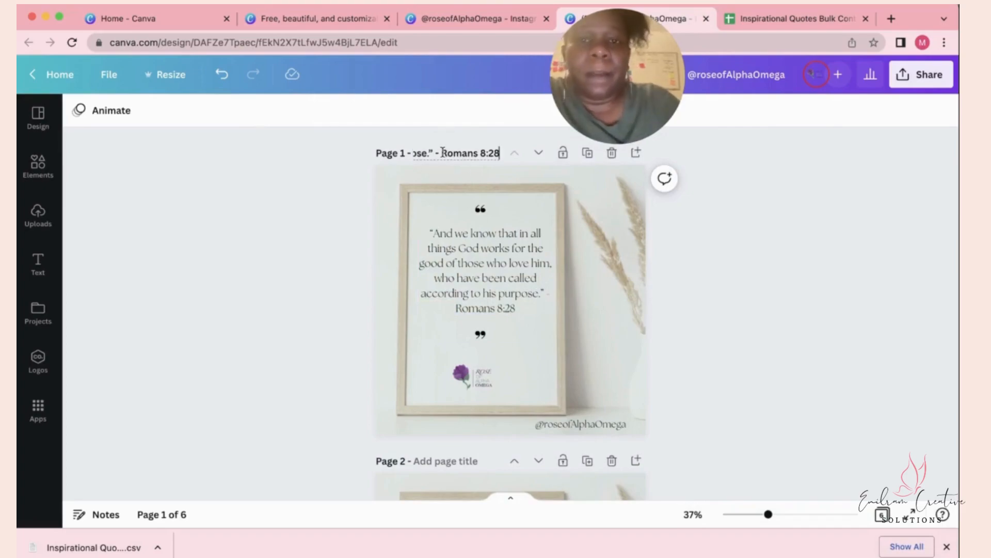
Copy the full Proverbs 3:5 quote on page 2 and paste it as that page's title
scroll(506, 276, down, 2)
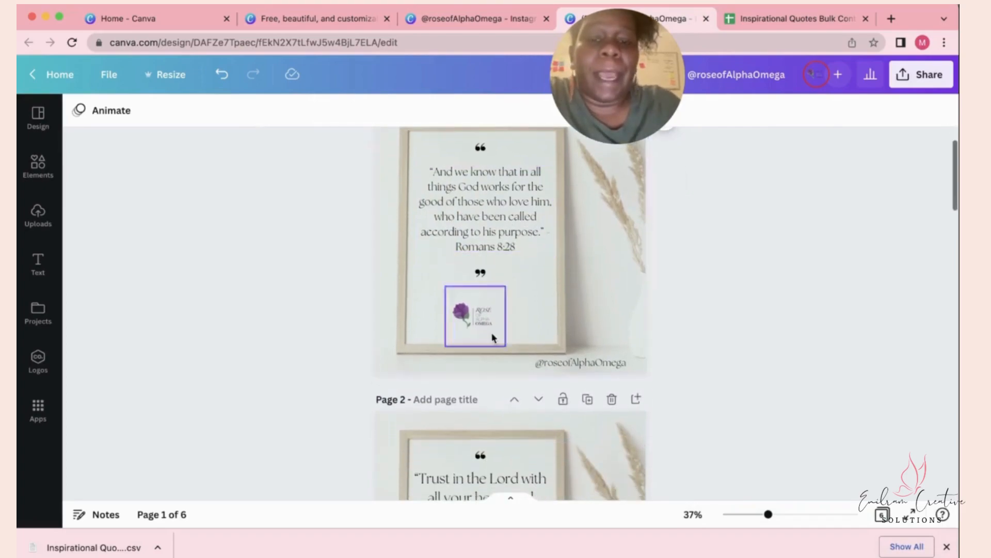
click(468, 407)
scroll(467, 401, down, 4)
double_click(469, 399)
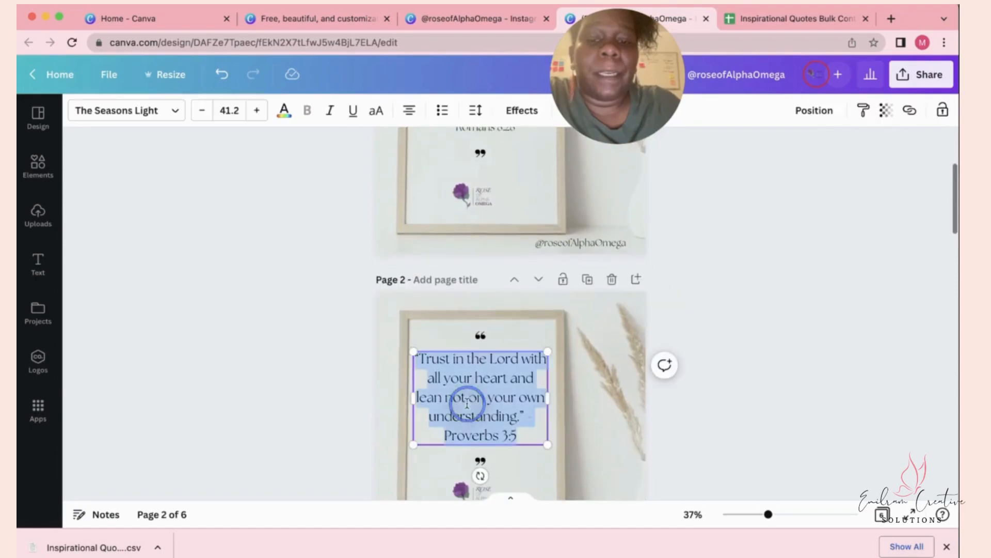
right_click(468, 401)
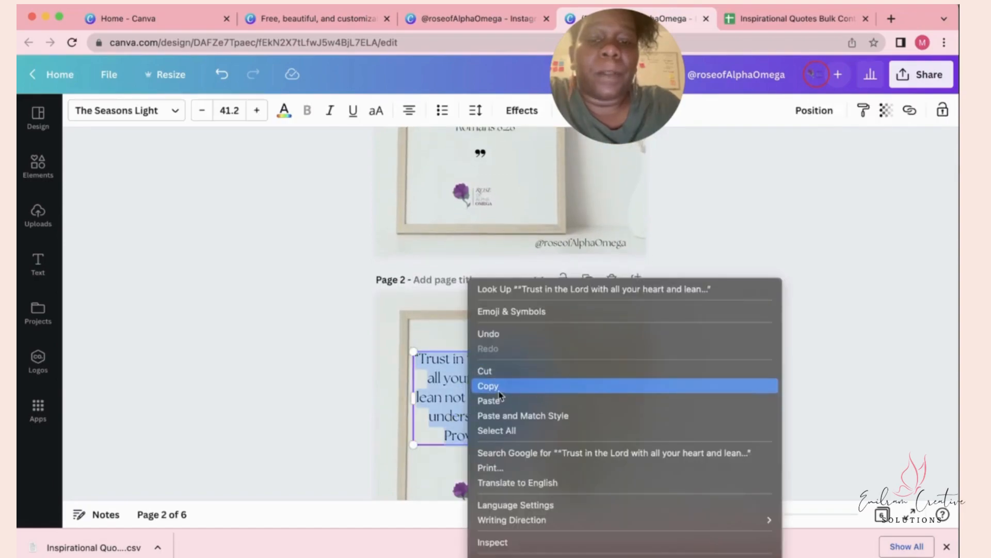
click(490, 385)
click(451, 285)
right_click(451, 285)
click(475, 379)
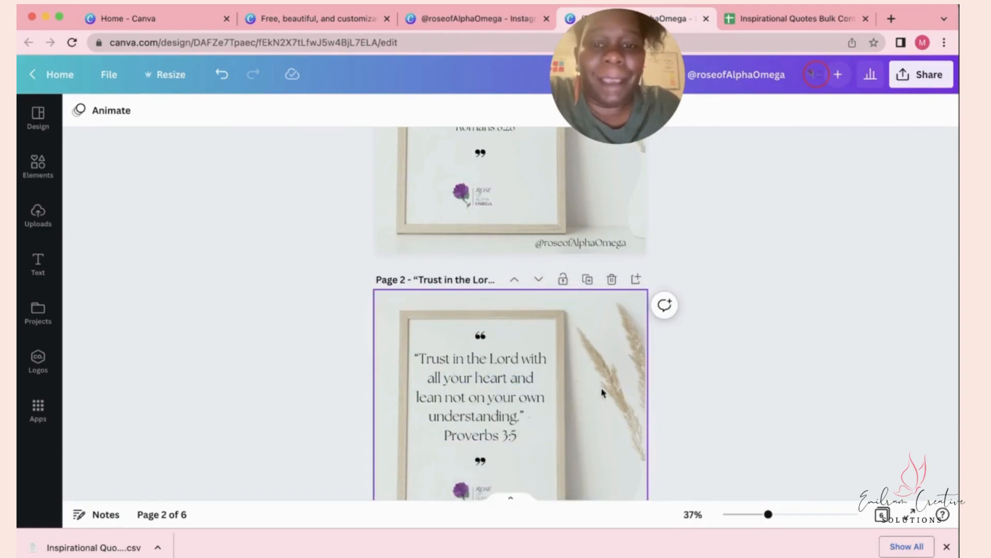
Copy the full Joshua 1:9 quote on page 3 and paste it as that page's title
scroll(602, 398, down, 3)
scroll(603, 396, down, 2)
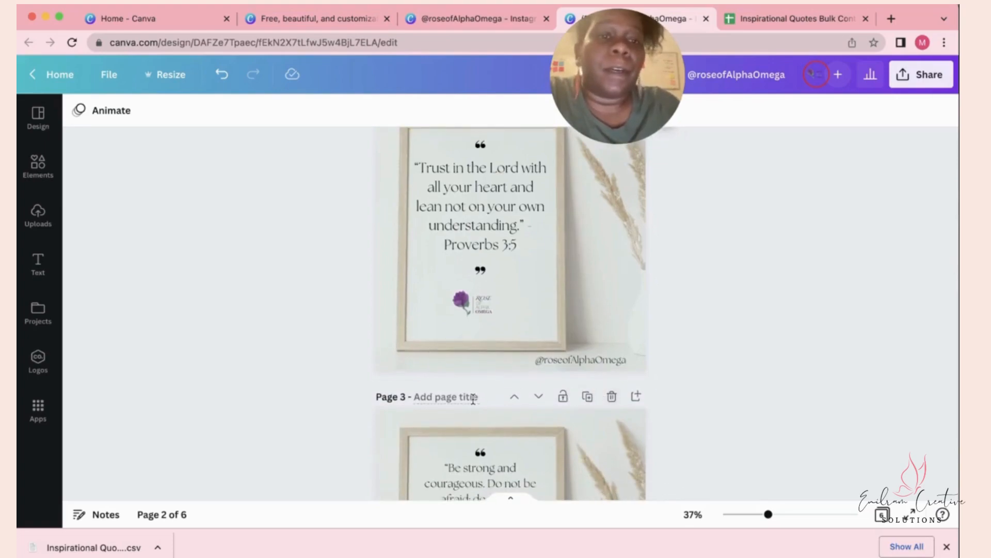
scroll(473, 398, up, 1)
scroll(473, 404, up, 3)
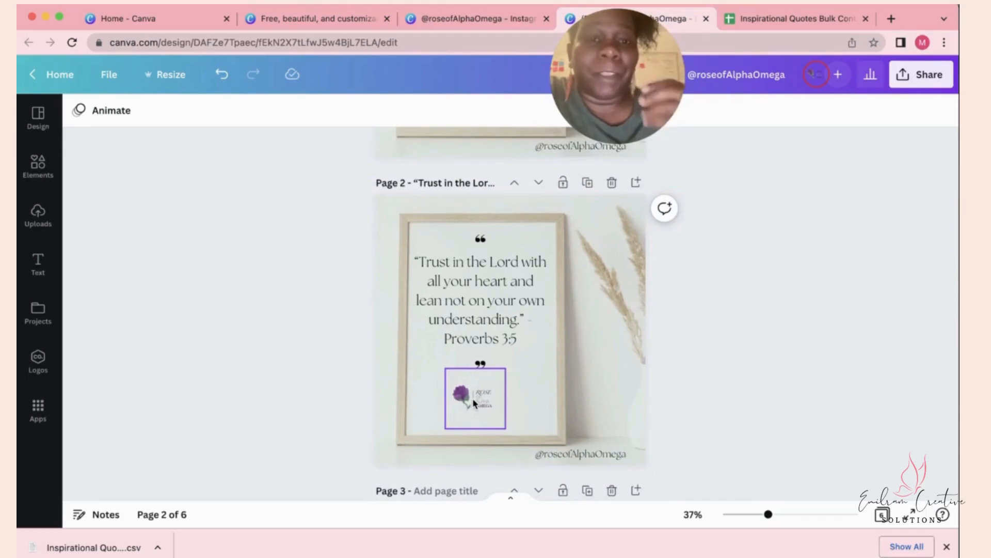
scroll(474, 403, down, 4)
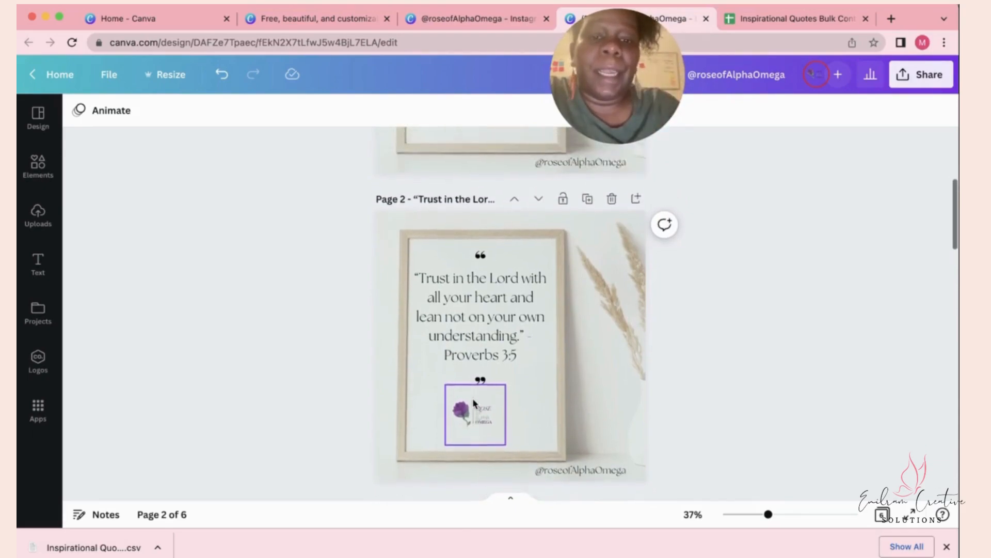
click(476, 443)
click(473, 436)
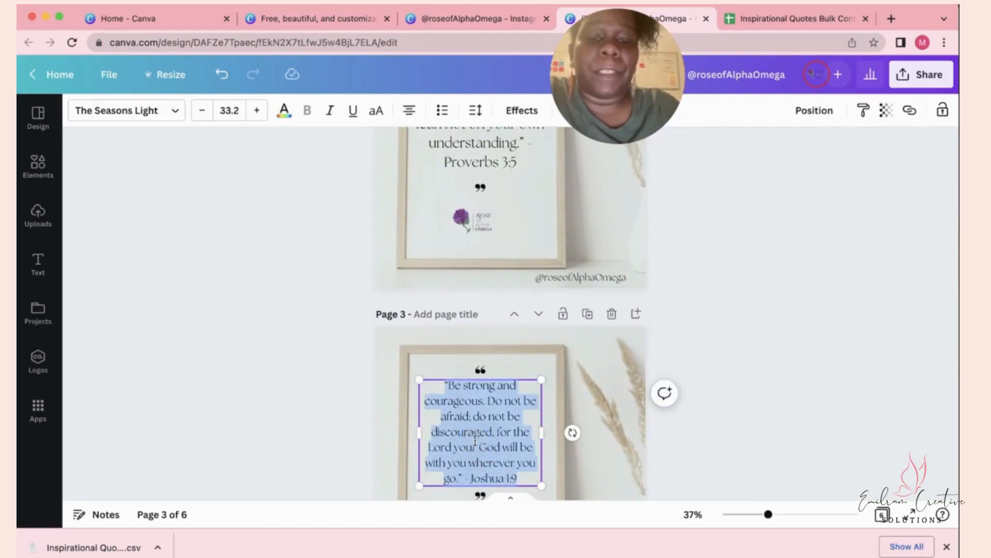
right_click(477, 444)
click(514, 385)
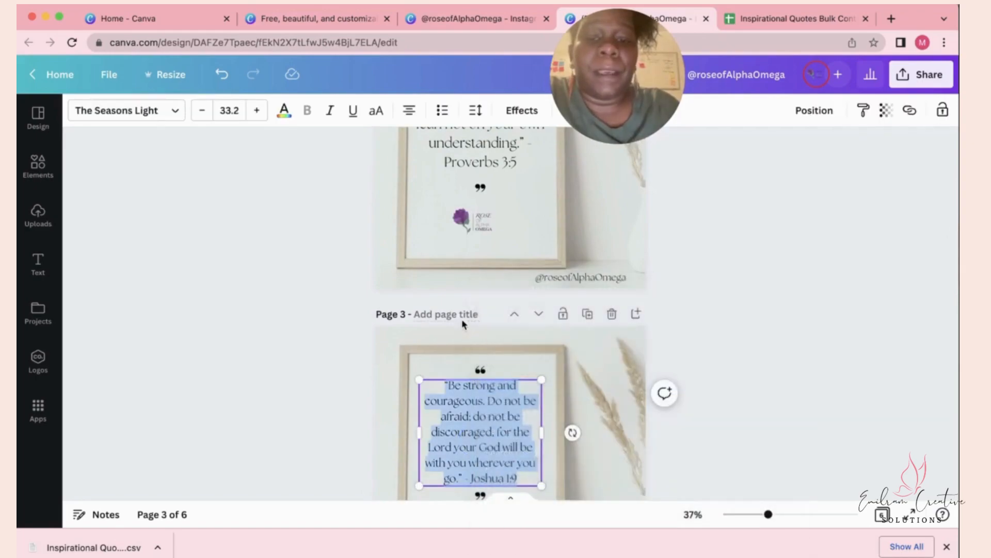
click(464, 316)
right_click(463, 323)
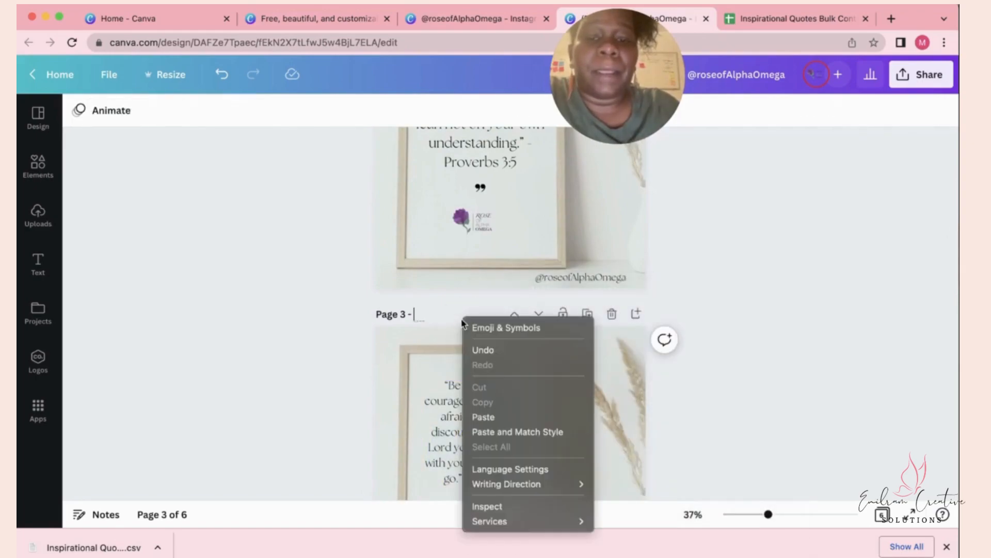
click(491, 416)
Copy the full Philippians quote on page 4 and paste it as that page's title
scroll(545, 402, down, 3)
scroll(544, 401, down, 2)
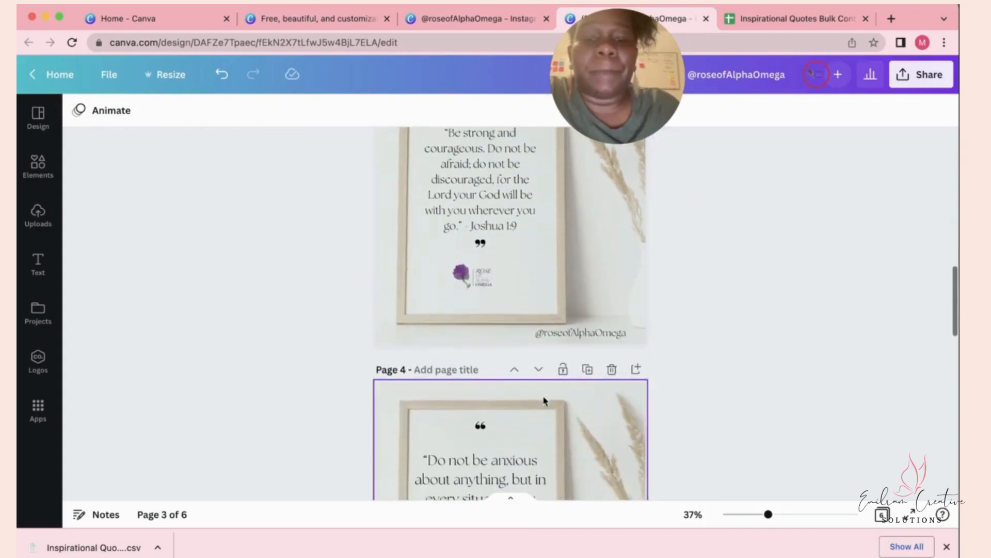
click(472, 372)
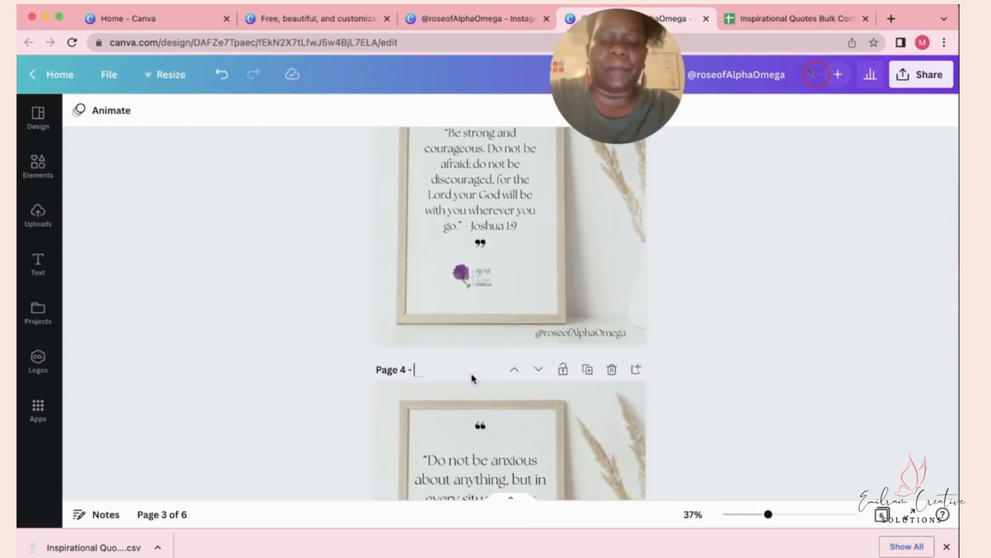
scroll(471, 379, down, 2)
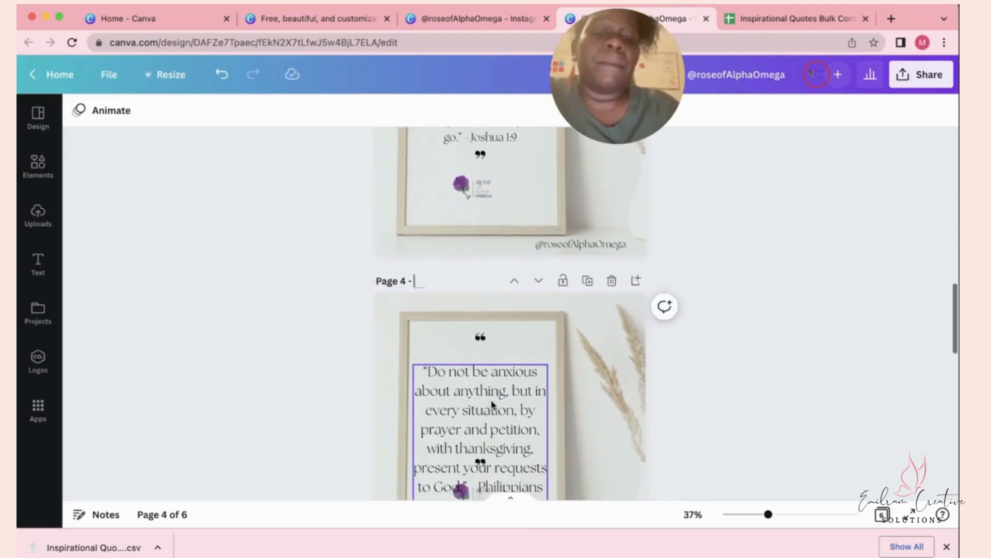
triple_click(490, 408)
right_click(493, 404)
click(514, 386)
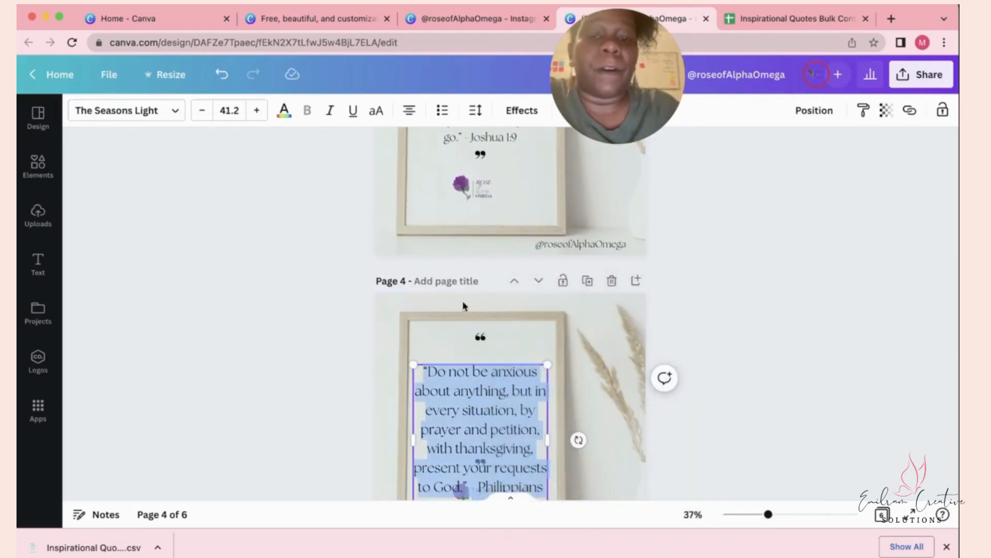
click(460, 287)
right_click(460, 288)
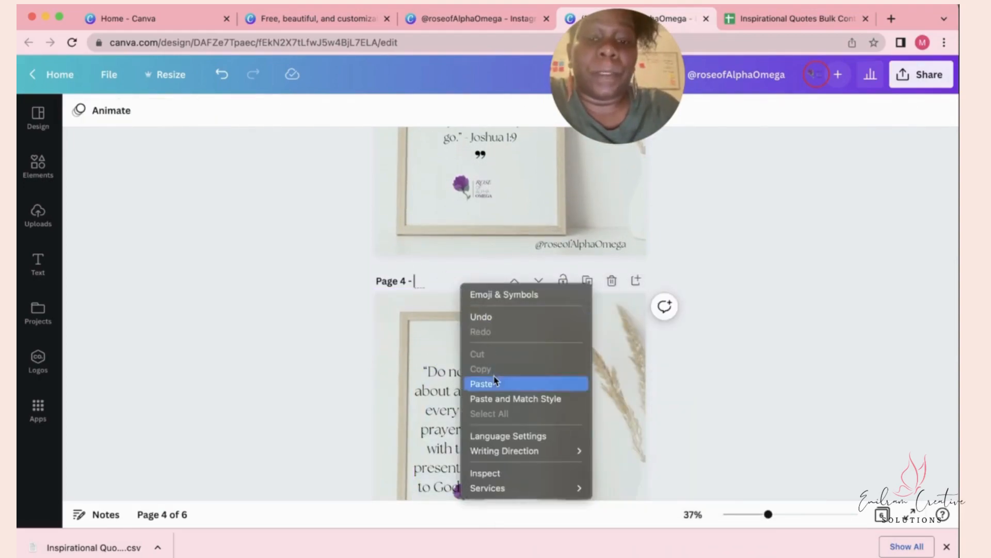
click(480, 384)
Copy the full Matthew 6:33 quote on page 5 and paste it as that page's title
scroll(515, 375, down, 8)
click(506, 338)
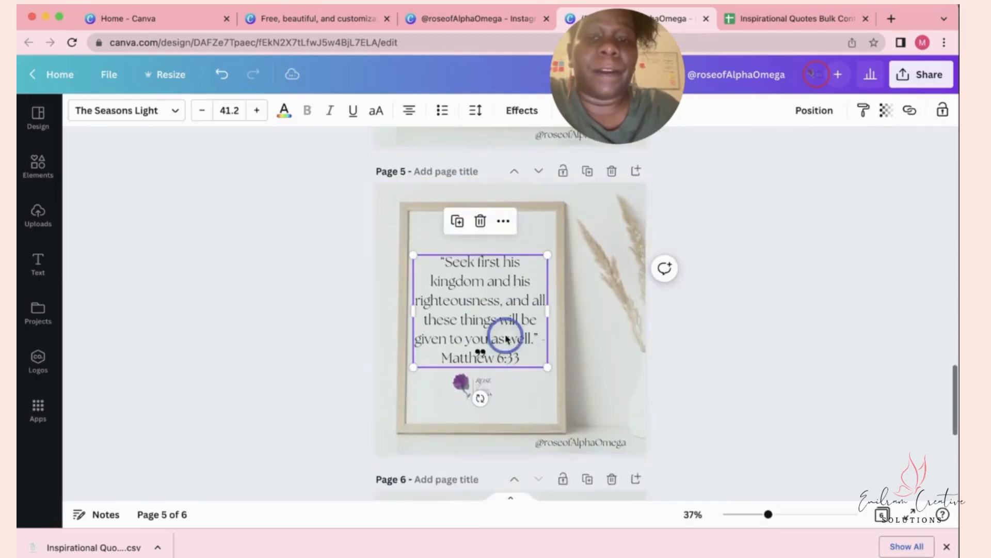
double_click(506, 338)
right_click(501, 276)
click(538, 386)
click(442, 173)
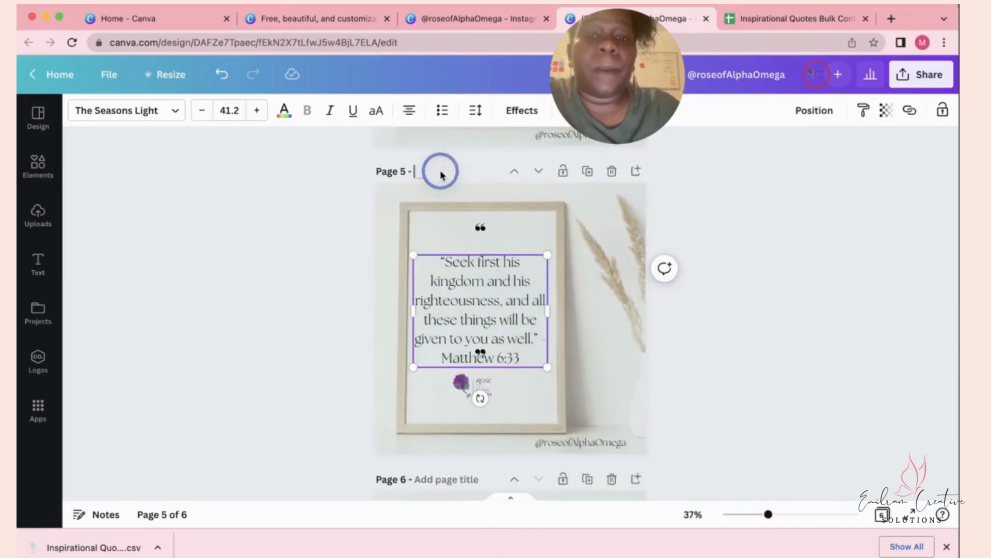
right_click(414, 170)
click(454, 266)
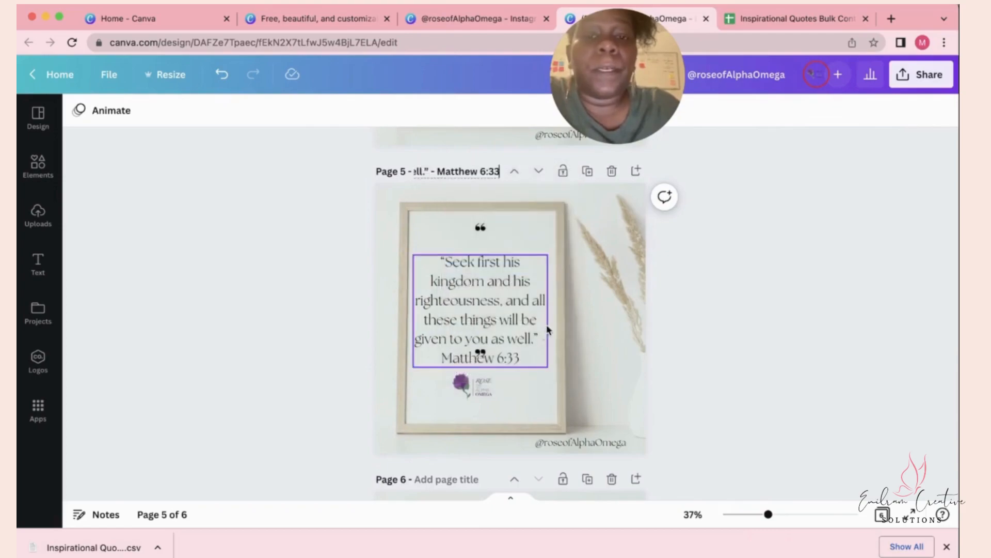
Paste the copied Matthew 6:33 quote as the title of page 6
scroll(548, 330, down, 2)
scroll(548, 330, down, 1)
click(469, 352)
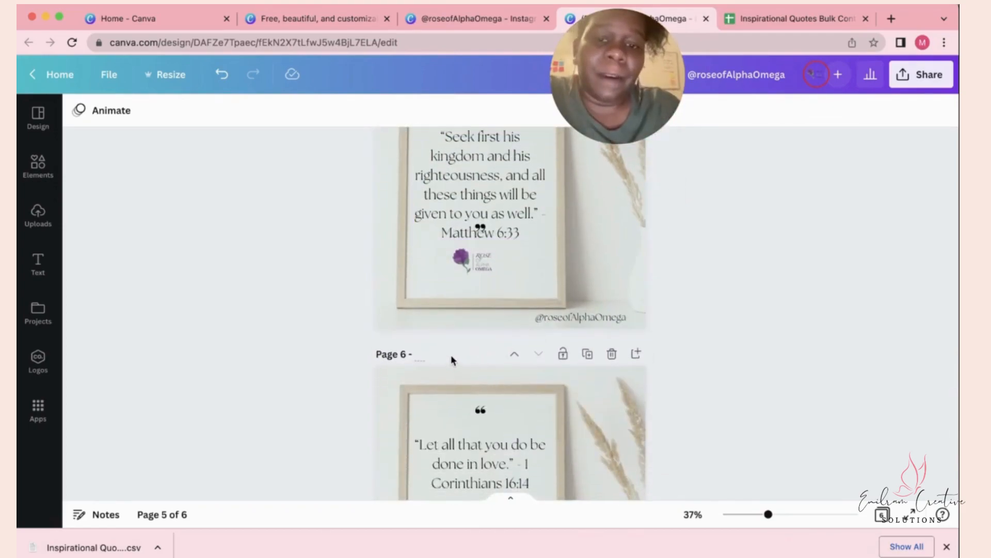
right_click(452, 356)
click(473, 453)
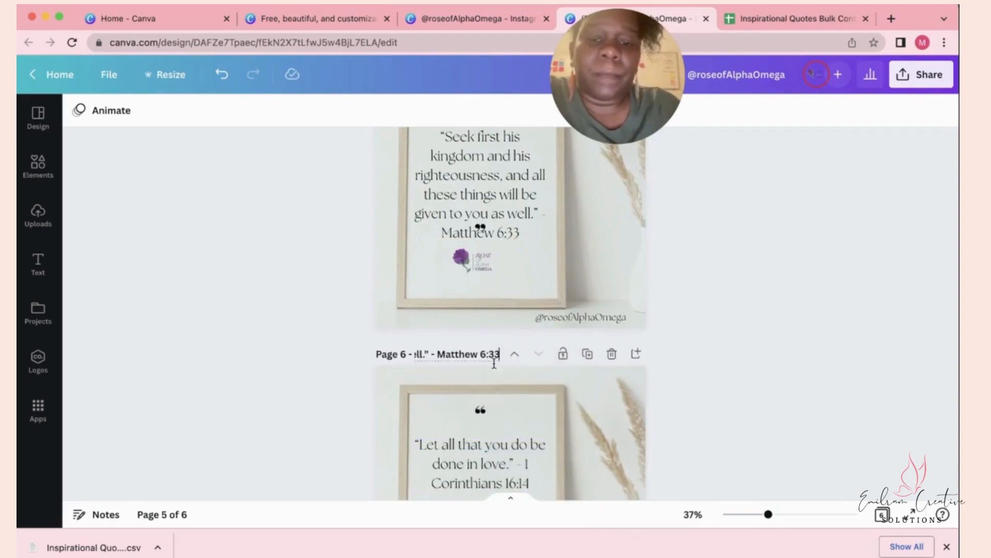
Copy the 1 Corinthians 16:14 quote on page 6 and replace that page's title with it
scroll(491, 360, down, 3)
double_click(487, 389)
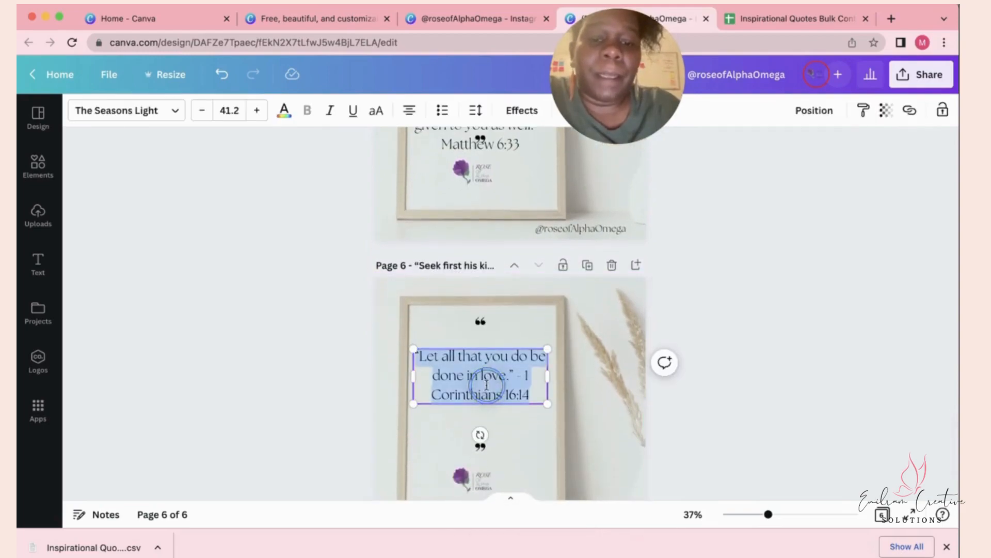
right_click(487, 389)
click(516, 386)
click(474, 263)
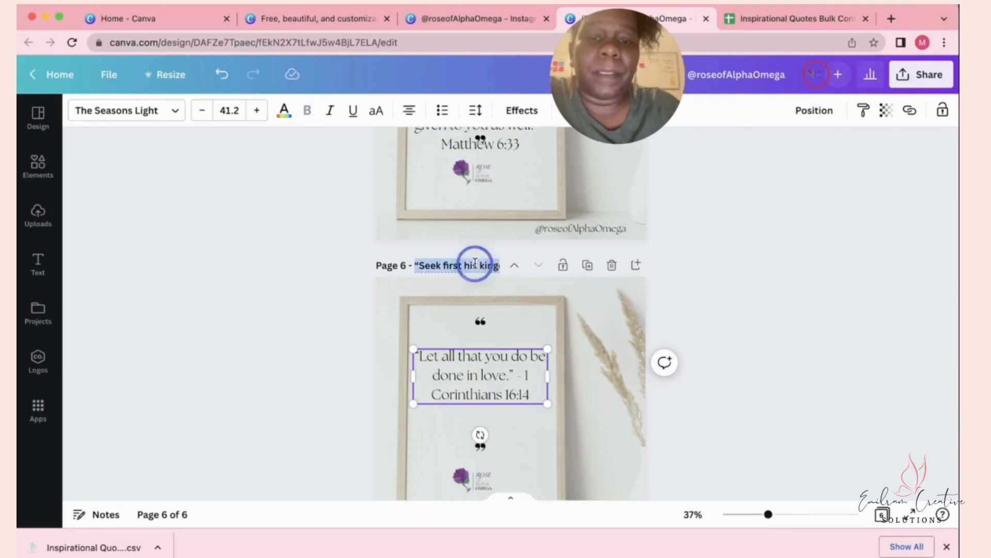
right_click(475, 263)
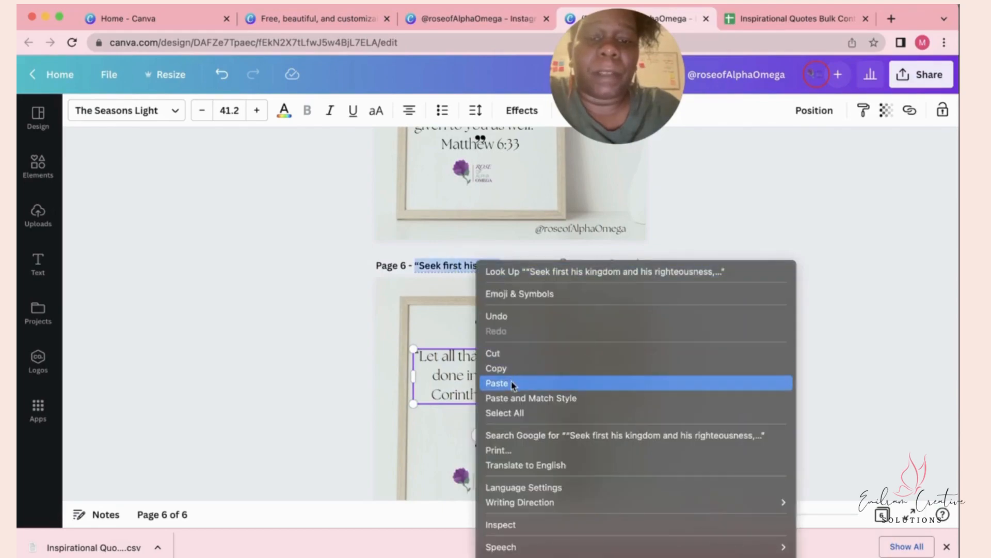
click(497, 383)
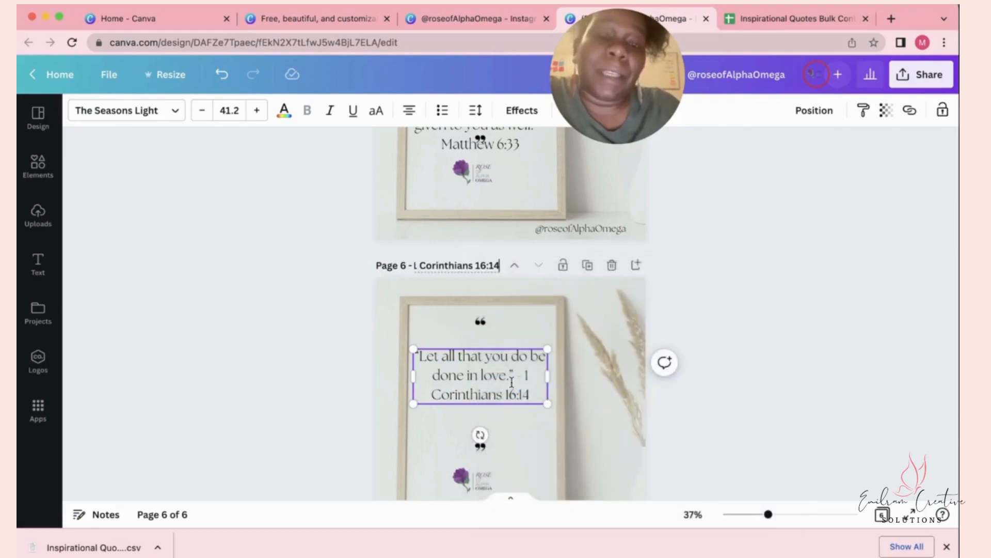
Move the page 6 quote text slightly down and right, between the quotation marks
click(570, 408)
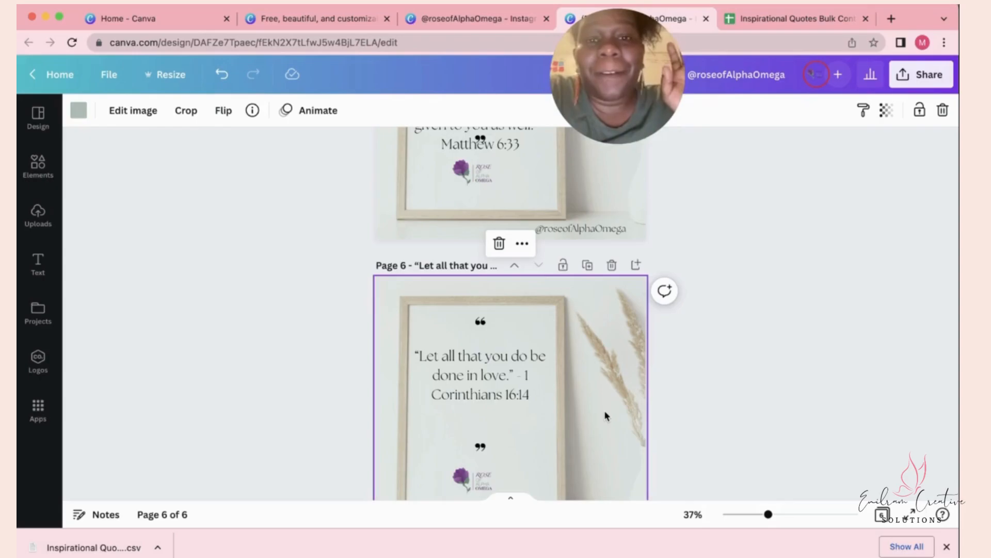
drag(508, 379, 514, 393)
scroll(513, 392, down, 2)
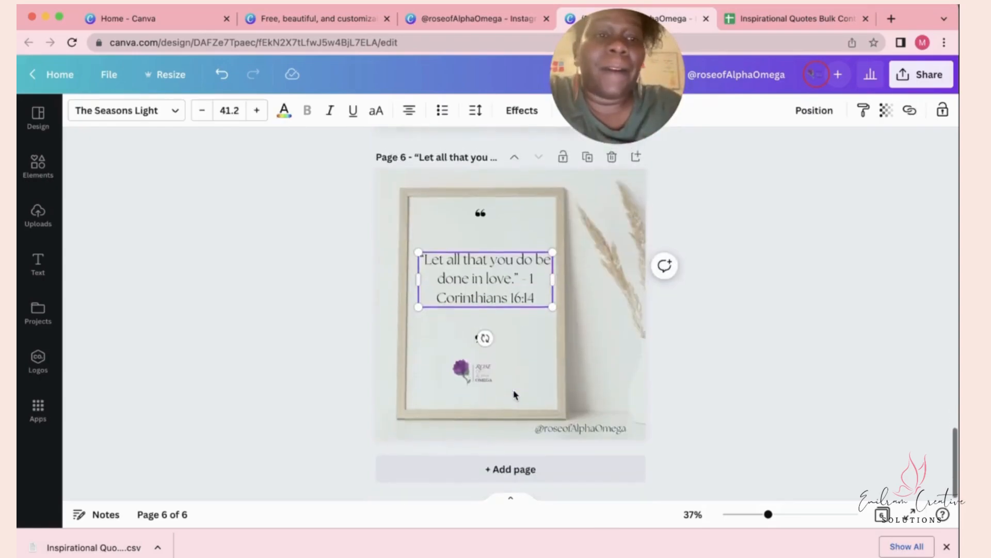
On page 1, shift the Romans 8:28 quote text slightly down between the quotation marks
scroll(514, 395, up, 15)
scroll(513, 395, up, 1)
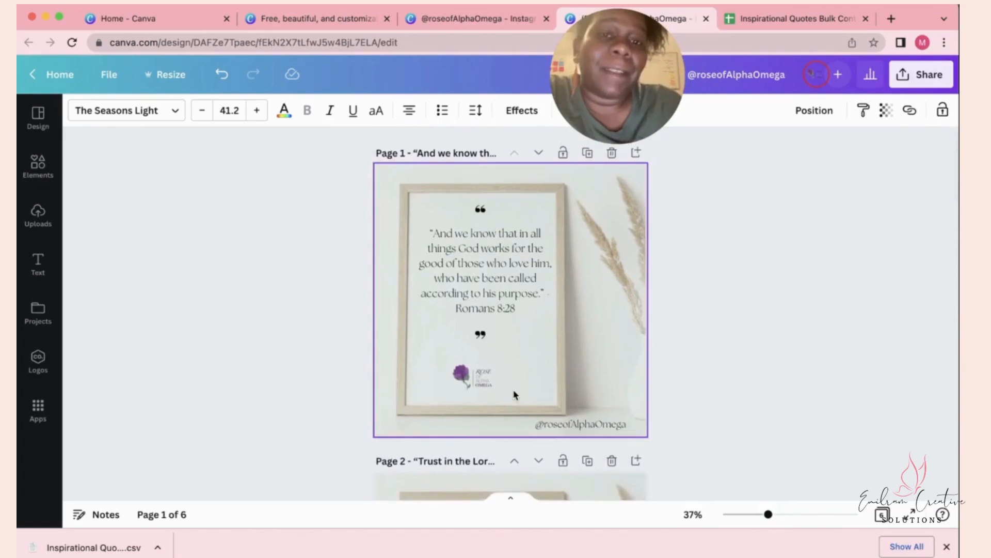
click(505, 293)
drag(504, 292, 500, 299)
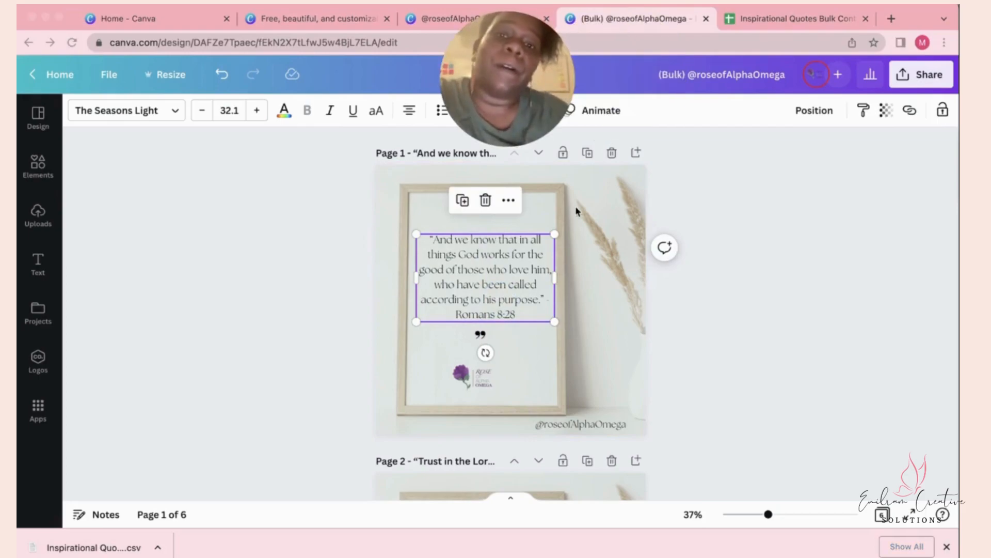
mouse_move(463, 110)
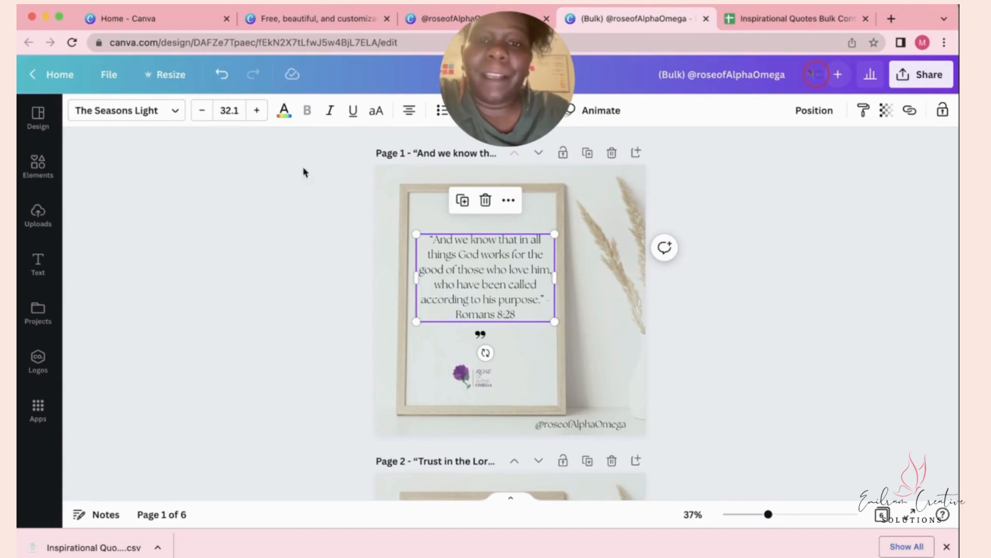
click(573, 316)
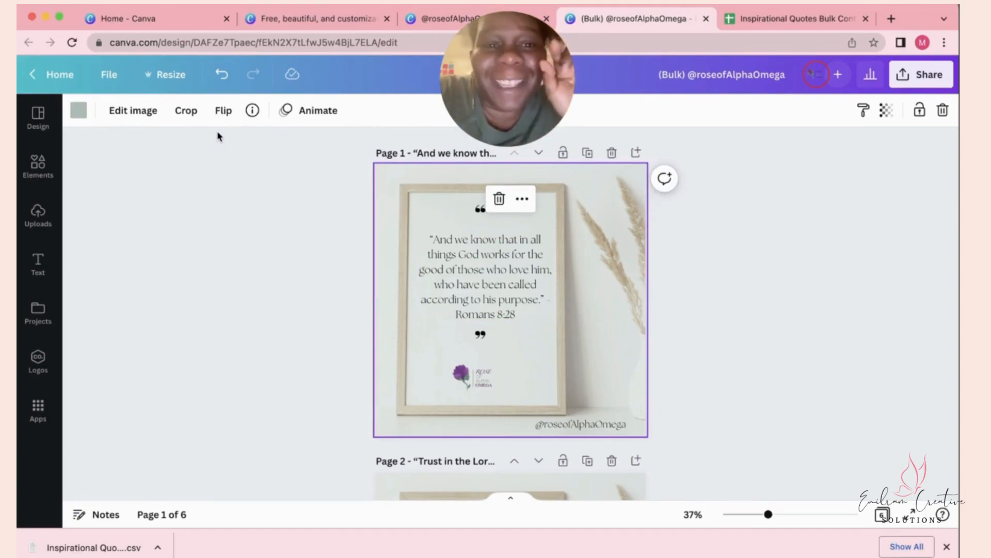
Find the reels format among the resize options and create a resized copy of the design as an Instagram Reel (1080 × 1920 px)
click(186, 84)
scroll(206, 258, down, 4)
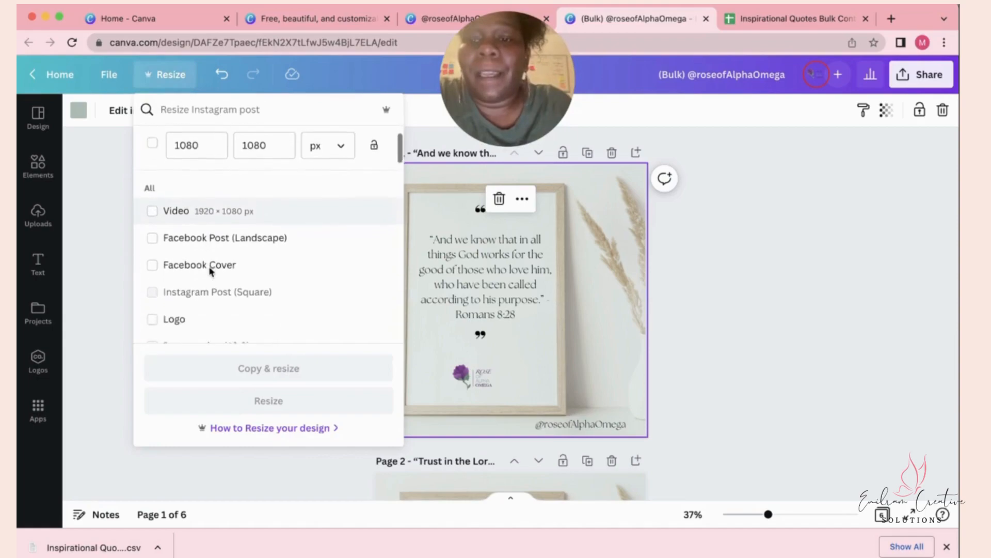
scroll(219, 309, down, 2)
scroll(220, 309, up, 1)
scroll(219, 308, down, 2)
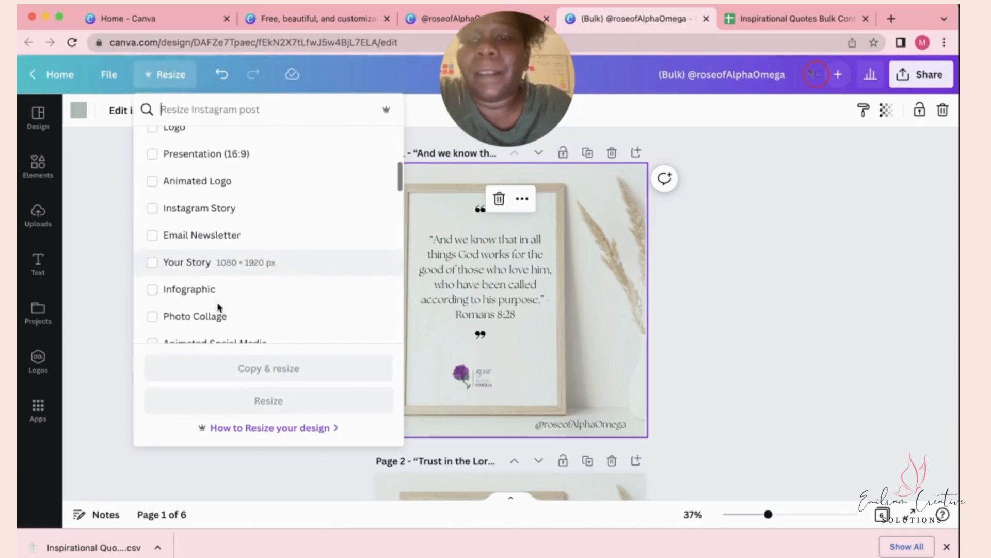
scroll(218, 307, up, 5)
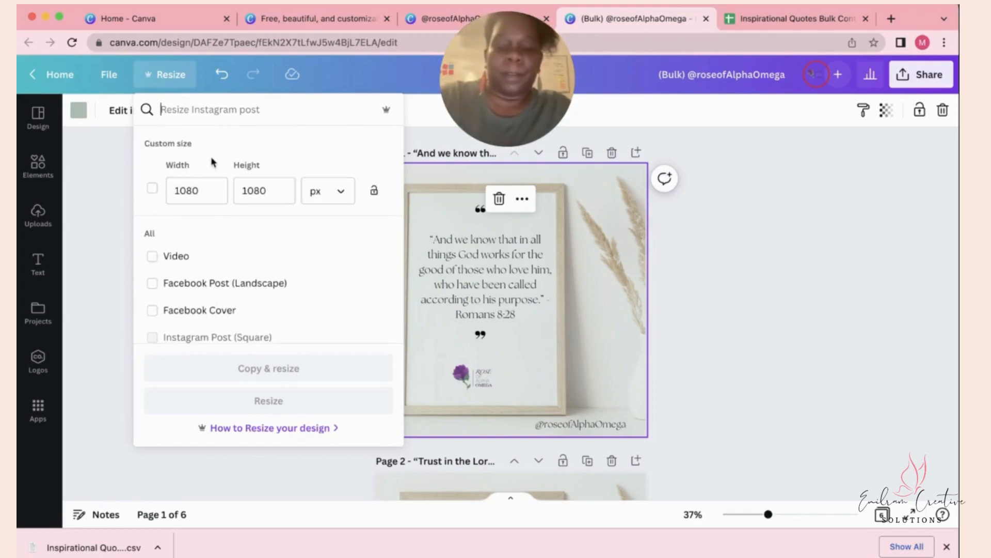
text(reels)
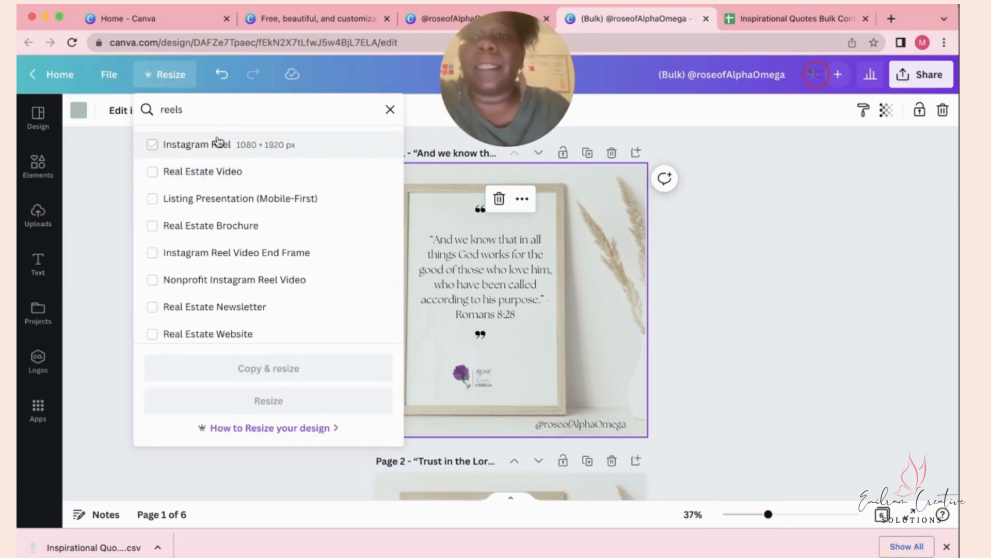
click(218, 142)
click(268, 371)
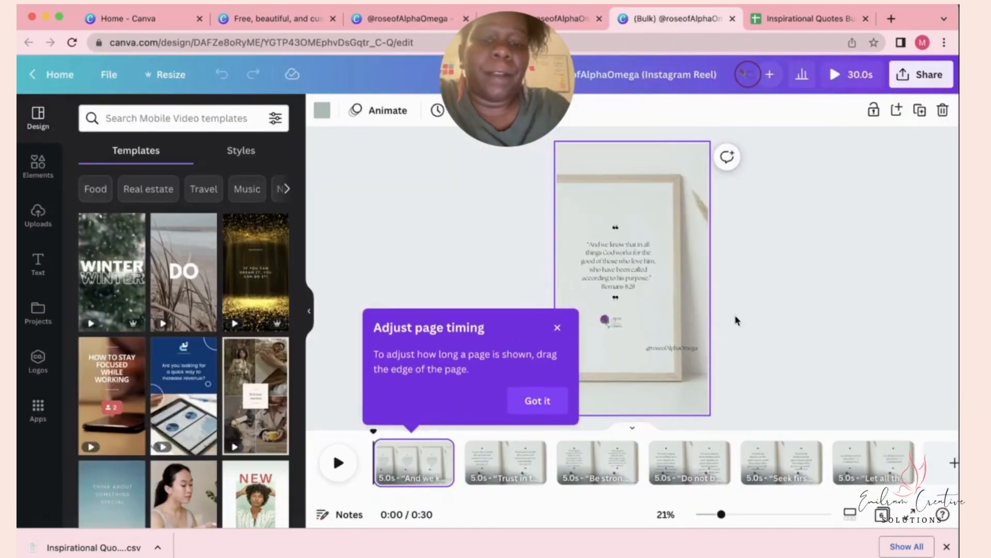
On the first reel page, select the quote, quotation marks, logo and handle together, then enlarge and reposition them inside the frame
drag(544, 184, 714, 365)
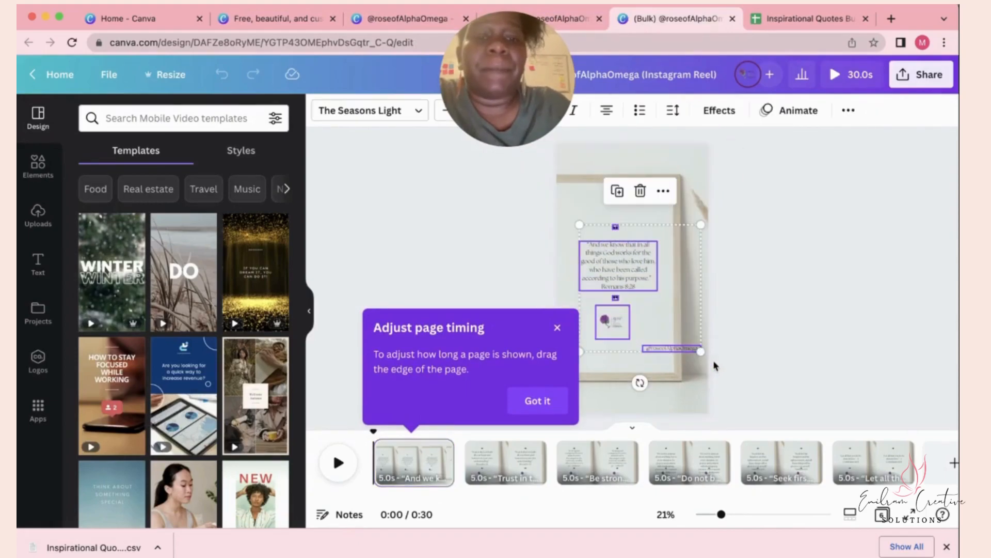
drag(678, 325, 642, 359)
click(693, 367)
click(548, 223)
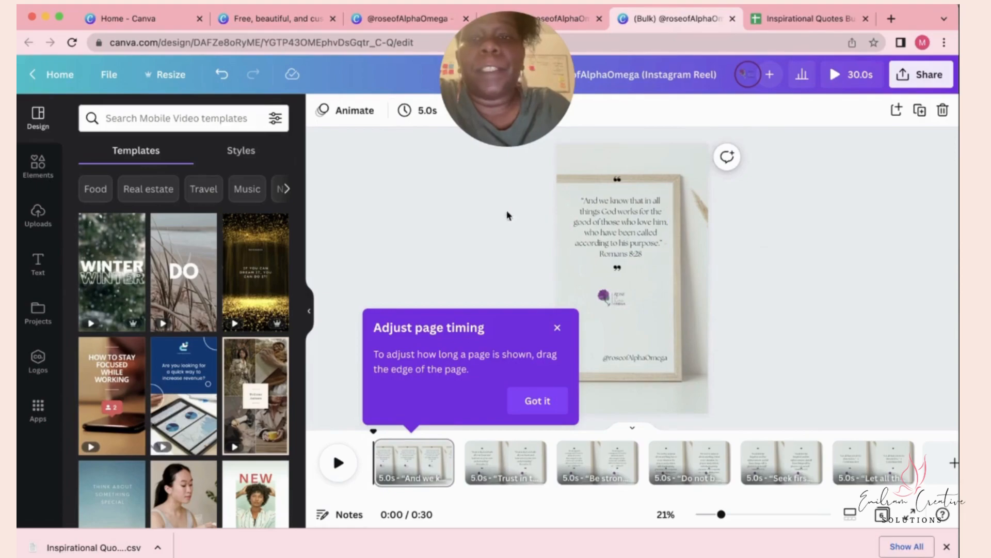
Try the Simple and Disco page animations on page 1 and apply Disco to all pages
click(553, 144)
click(605, 156)
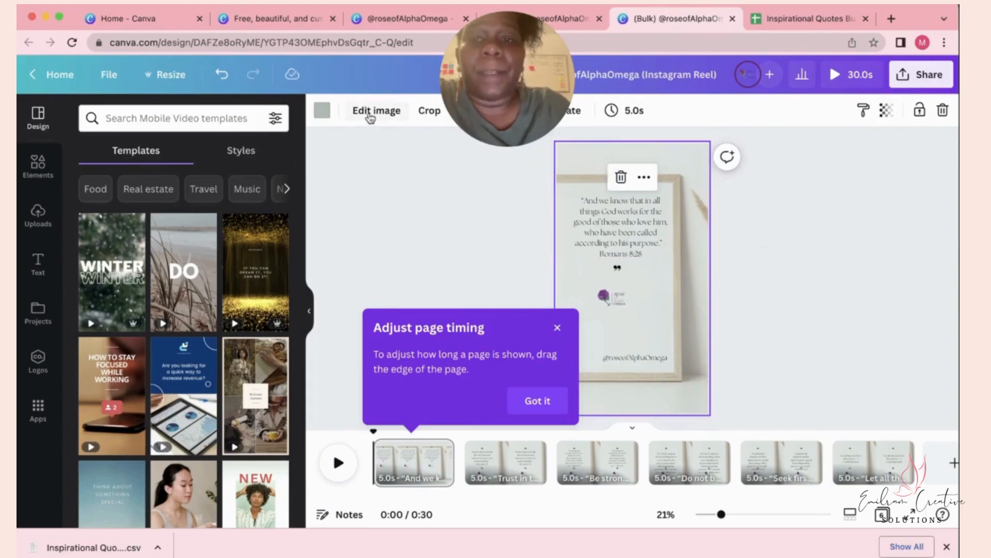
drag(490, 93, 358, 108)
click(553, 111)
click(553, 111)
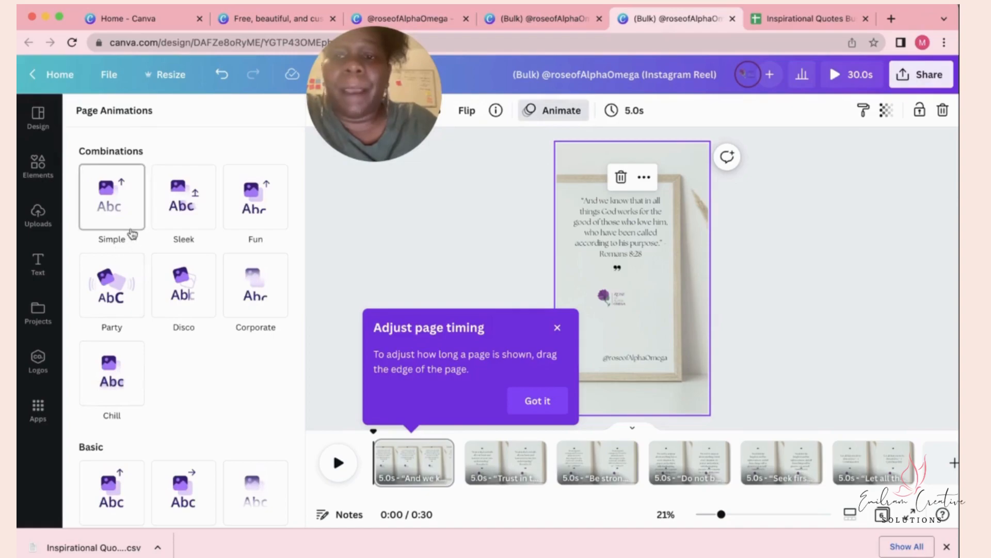
click(117, 227)
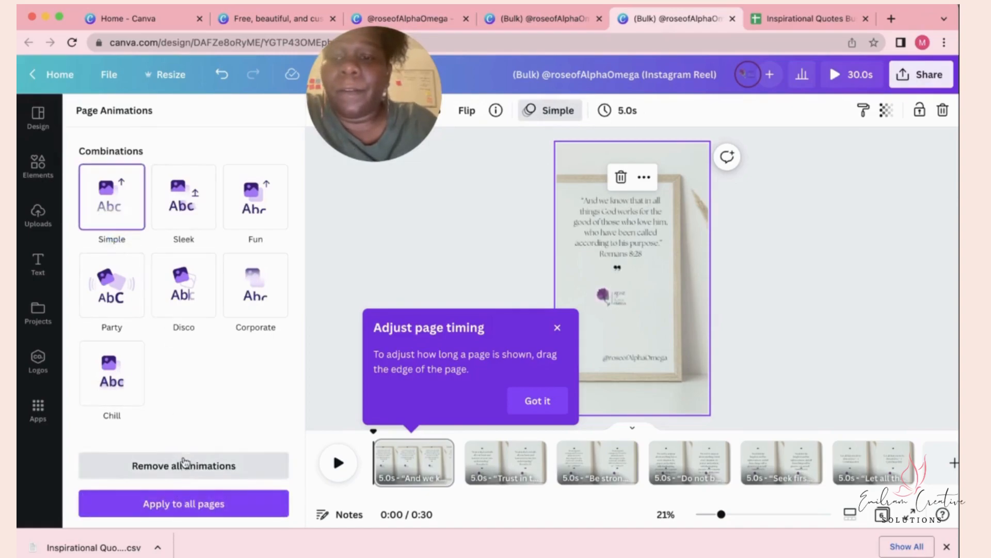
click(188, 295)
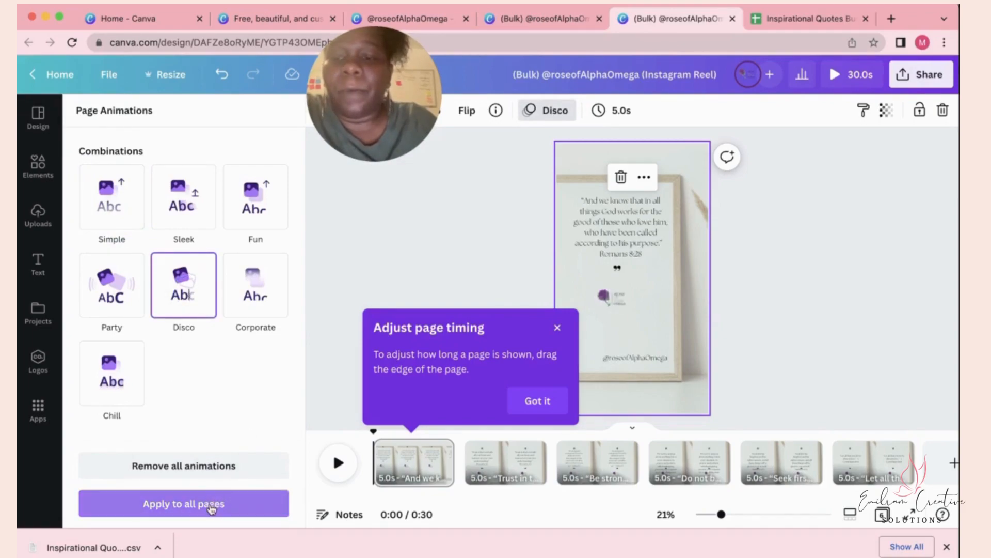
click(212, 503)
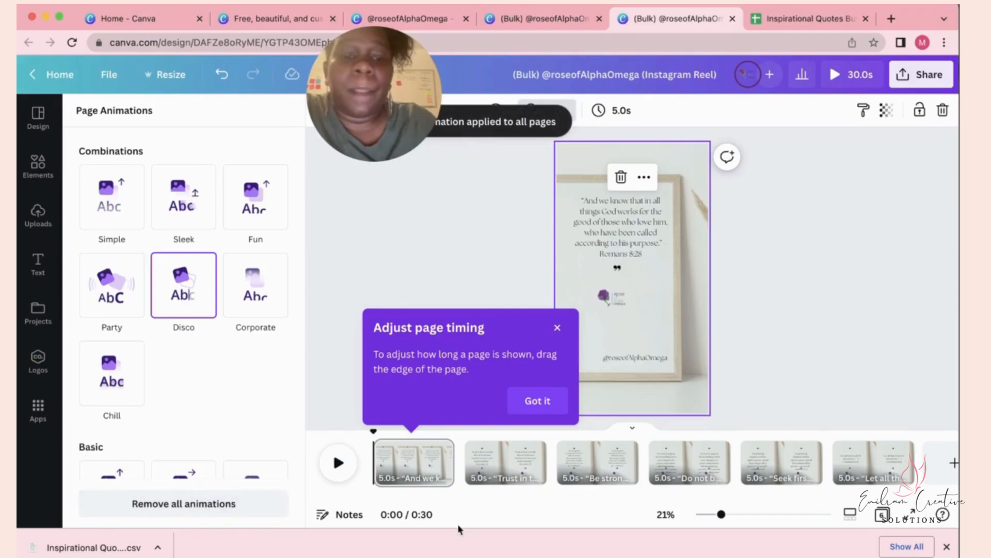
On page 1, shift the logo slightly down and right, and move the closing quotation mark and quote text slightly down
click(621, 307)
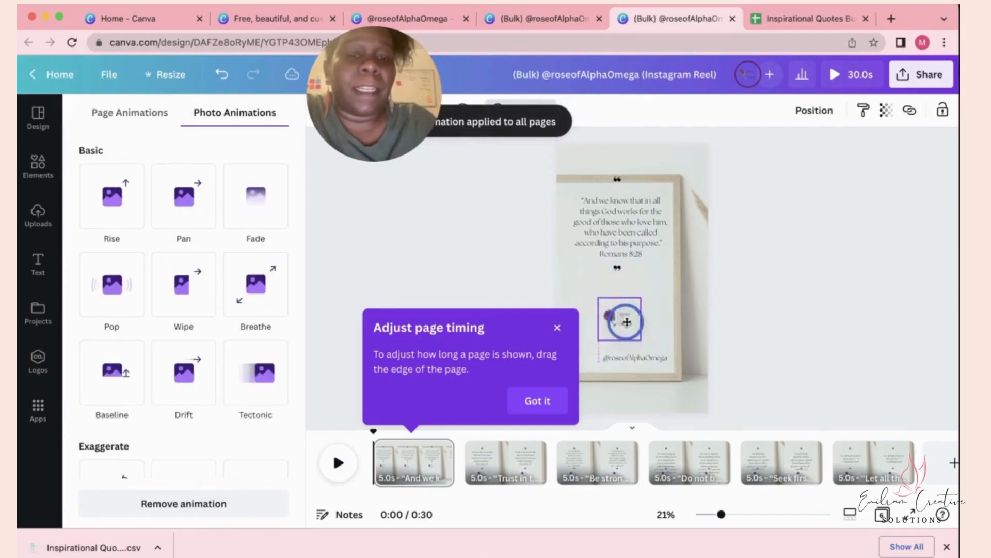
click(637, 261)
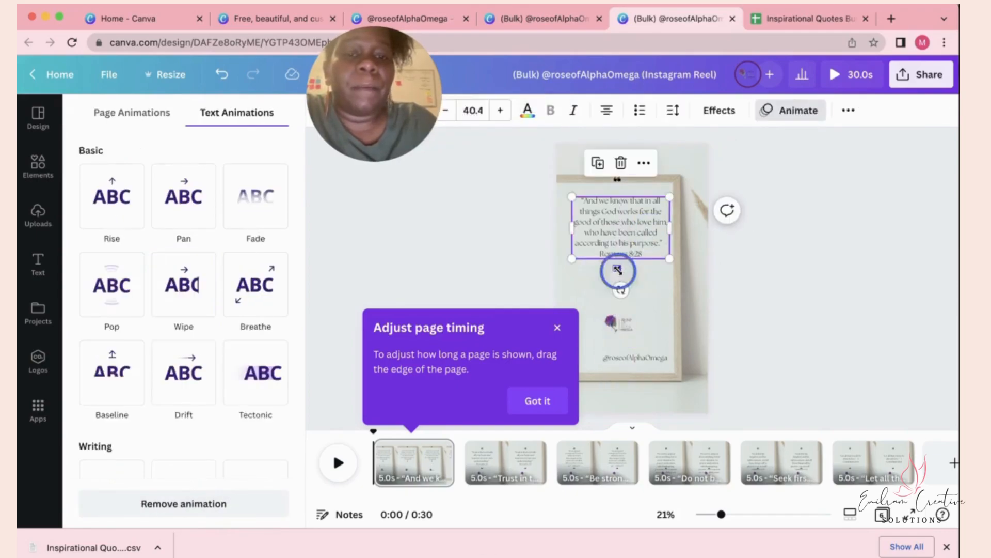
click(618, 269)
drag(631, 233, 629, 255)
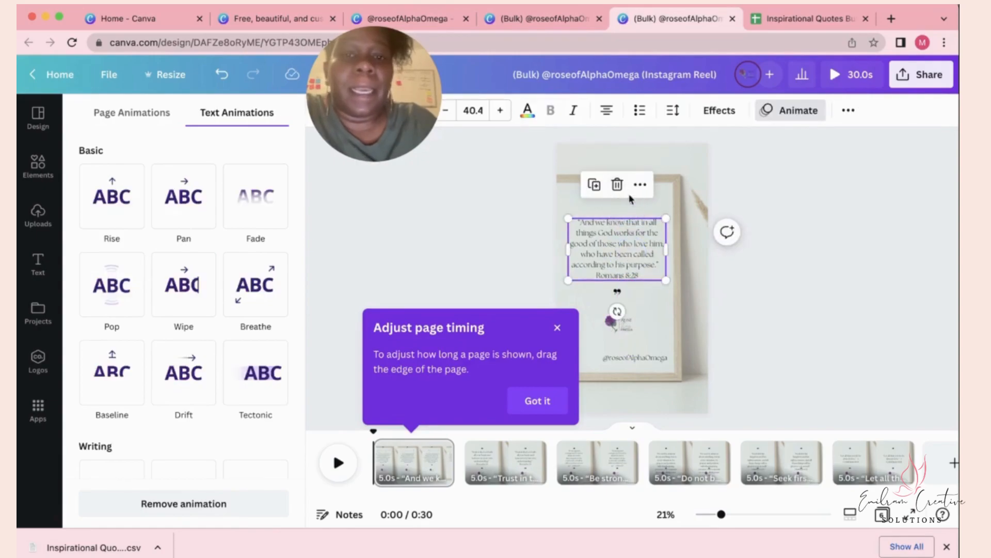
click(670, 200)
click(679, 210)
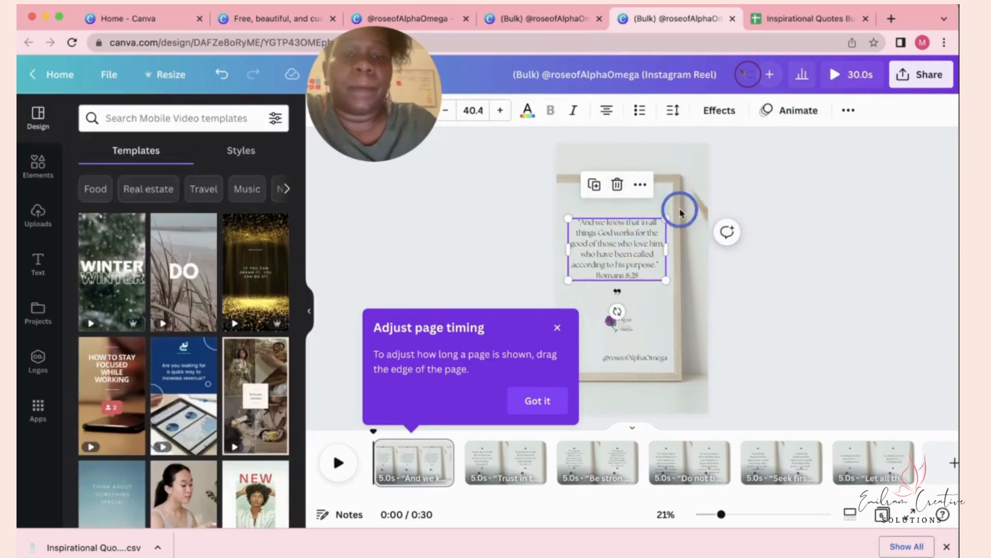
Apply the Party page animation to all pages and preview the reel
click(655, 226)
click(787, 112)
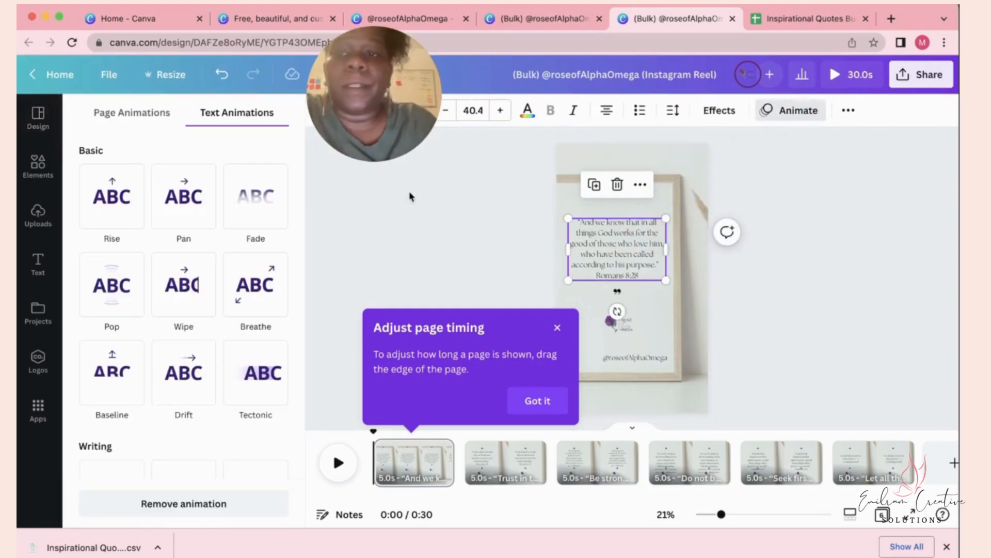
click(155, 117)
scroll(157, 228, down, 1)
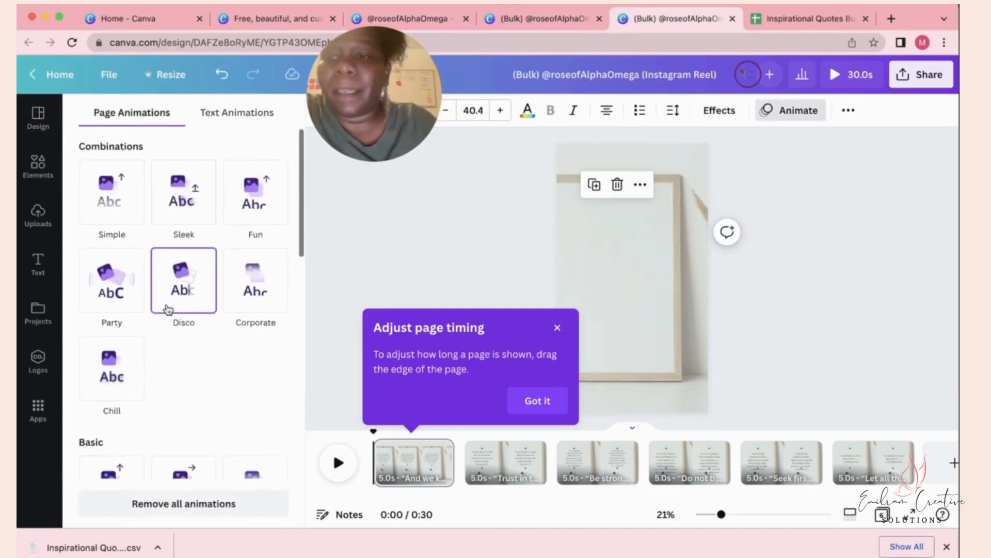
click(112, 273)
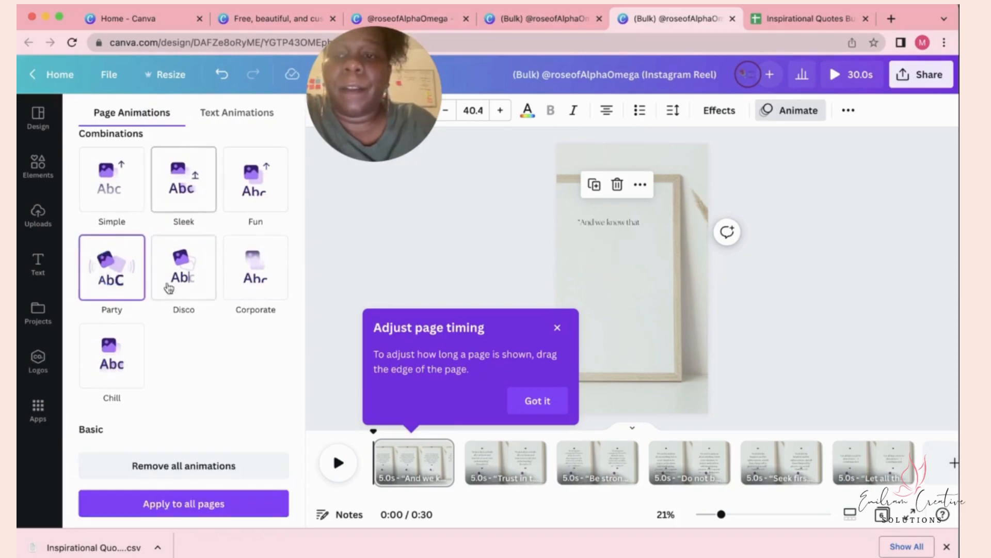
scroll(199, 523, down, 2)
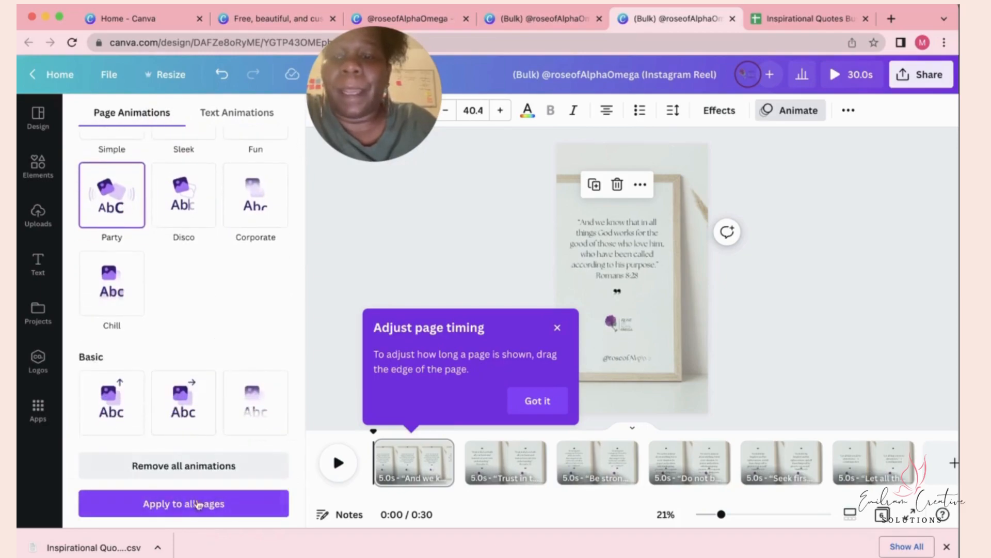
click(200, 516)
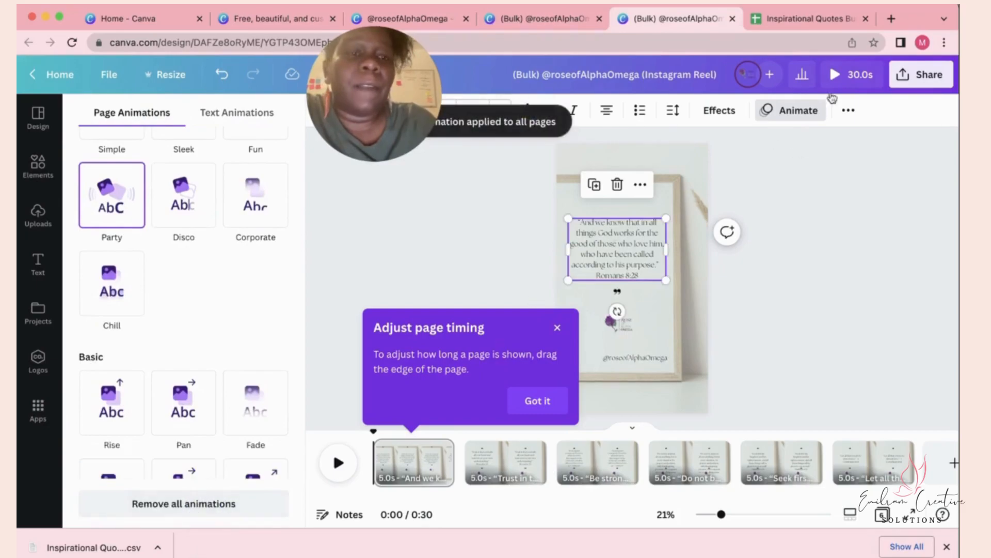
click(844, 79)
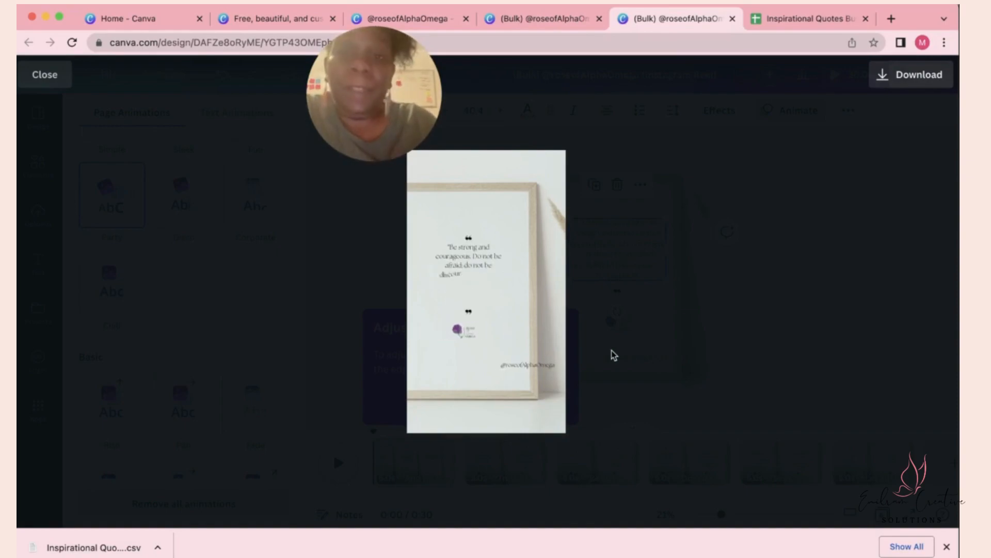
key(Escape)
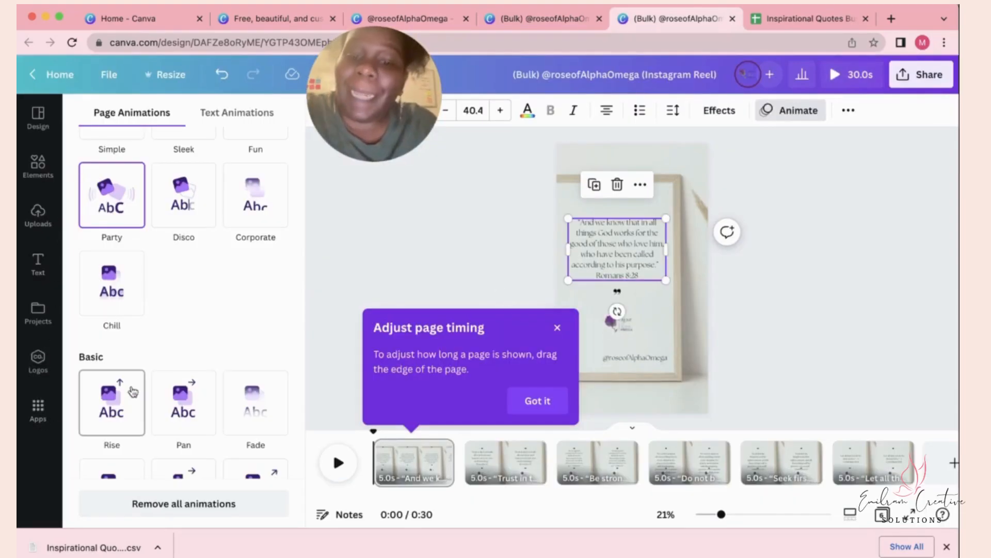
Dismiss the page timing tip and set the timing to 6.5 seconds for all six pages
click(409, 461)
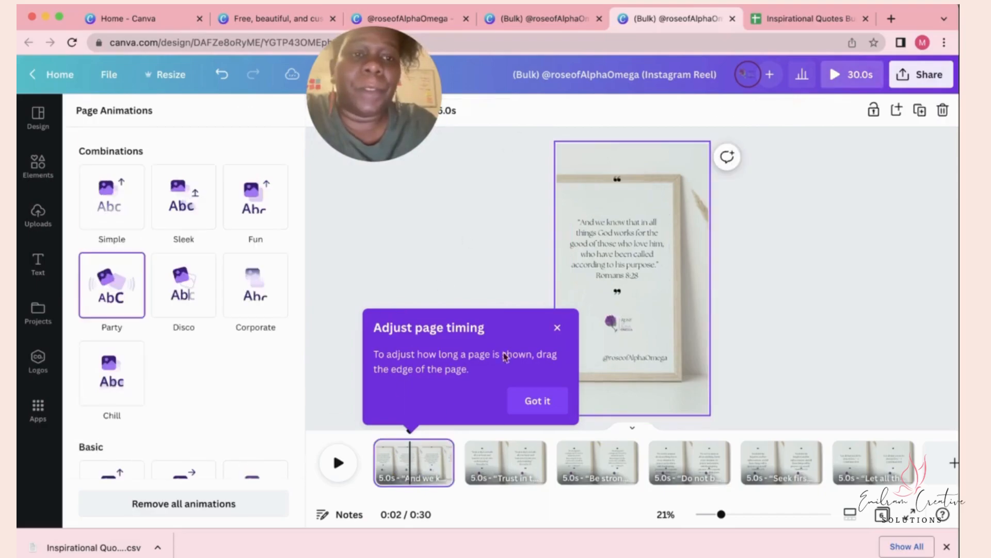
click(446, 111)
click(454, 122)
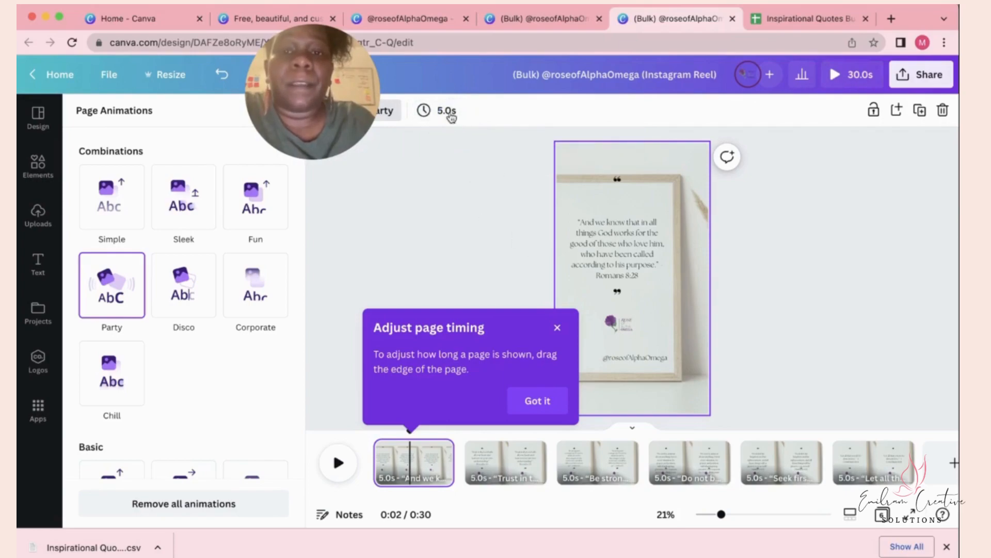
click(457, 115)
click(540, 397)
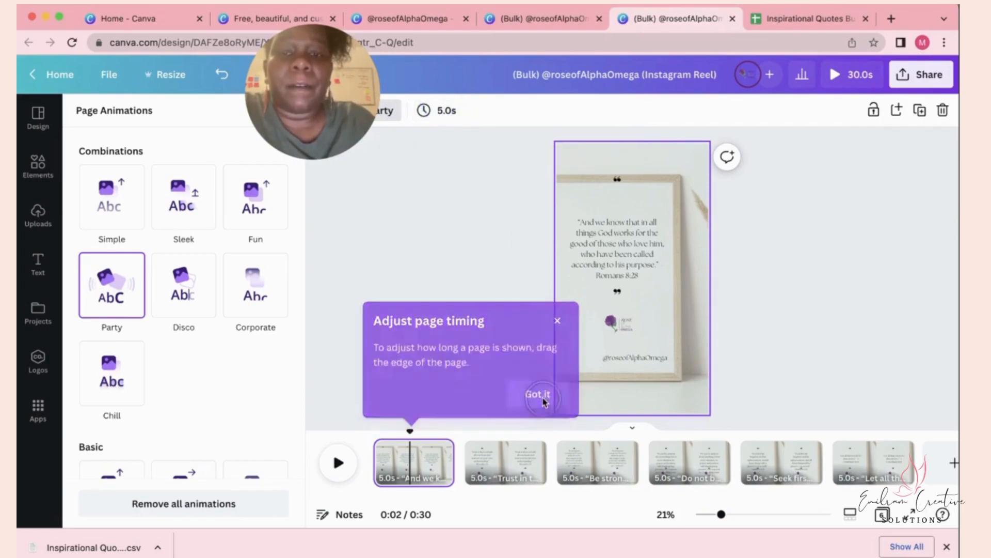
click(446, 110)
click(552, 151)
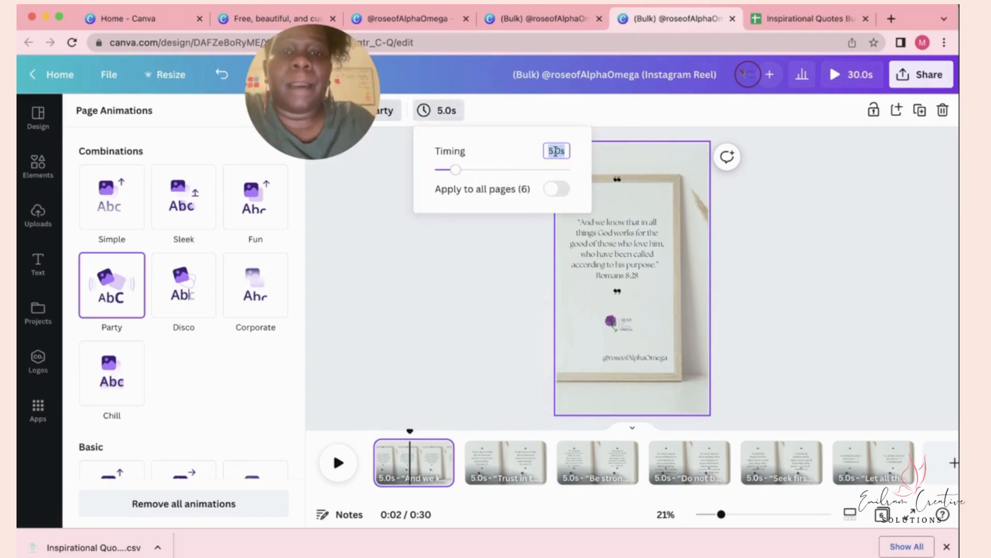
text(6.5)
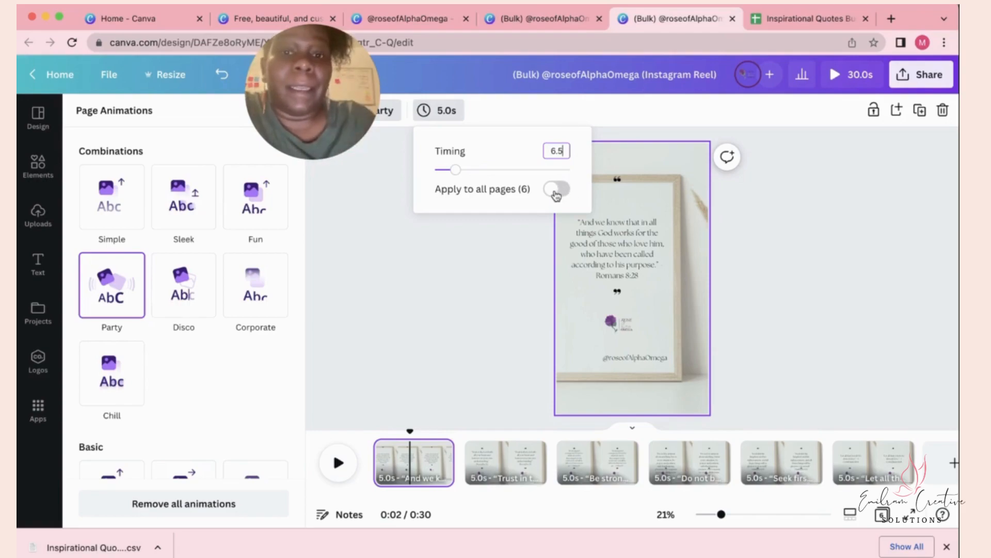
click(556, 189)
click(478, 364)
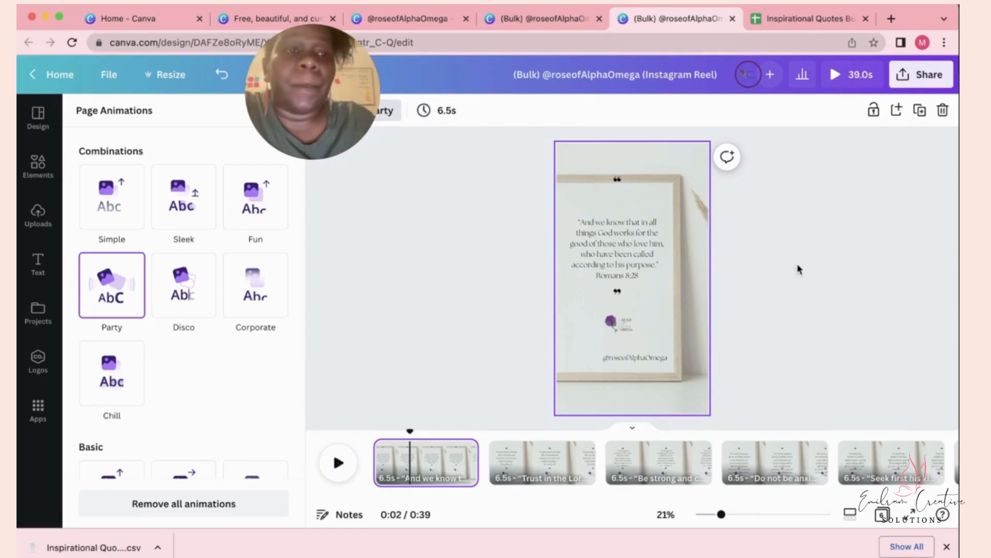
Examine the download settings with only page 1 selected, check the available file types, and close without downloading
click(921, 76)
click(793, 408)
click(798, 292)
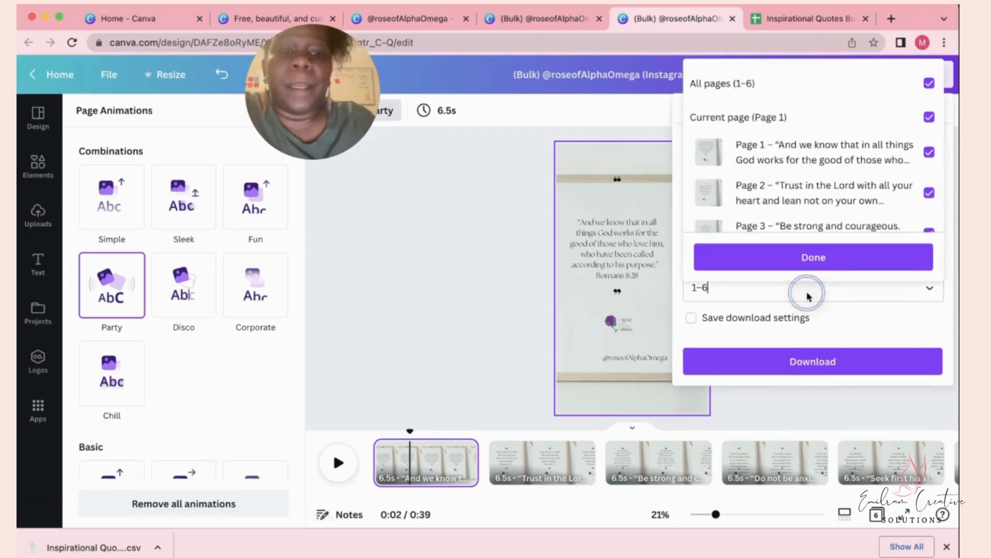
click(929, 83)
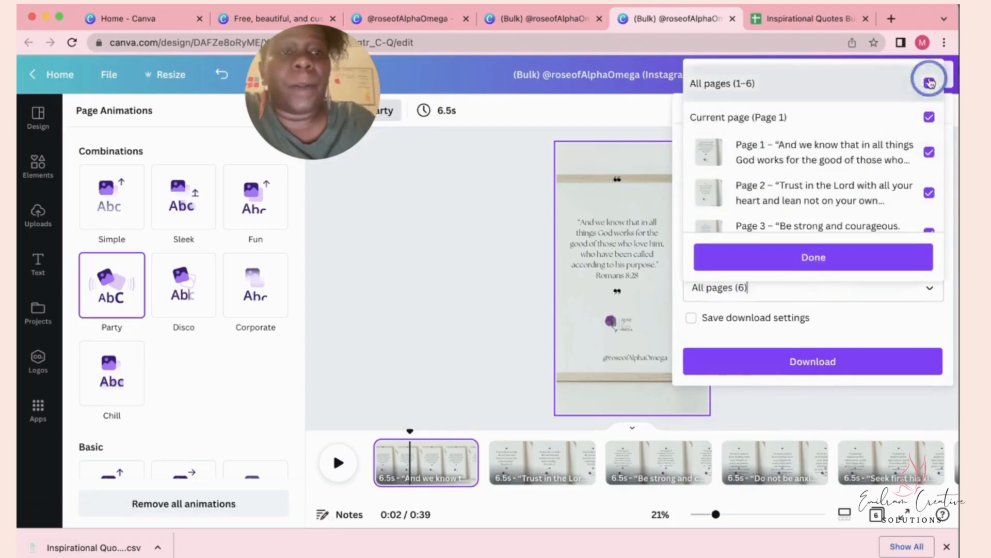
click(929, 151)
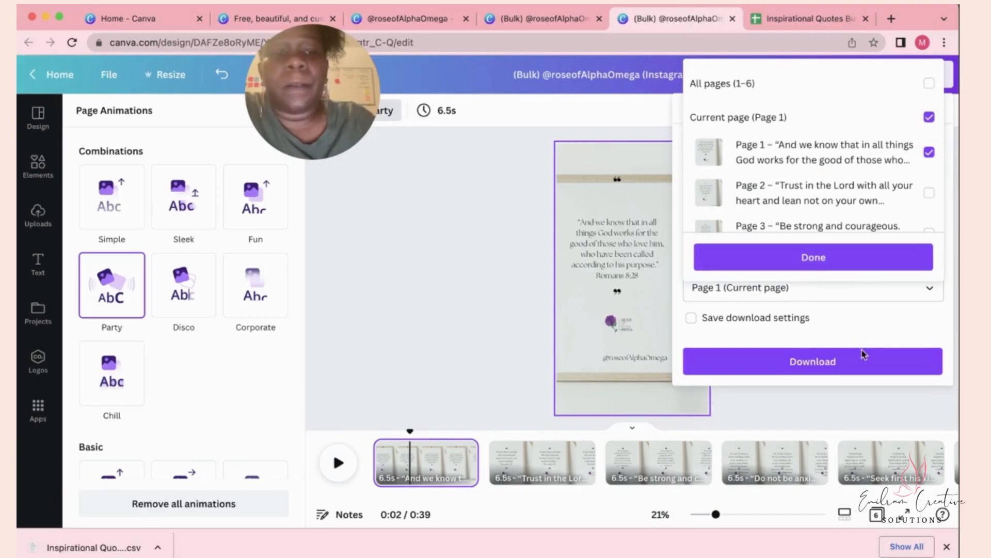
scroll(865, 221, down, 3)
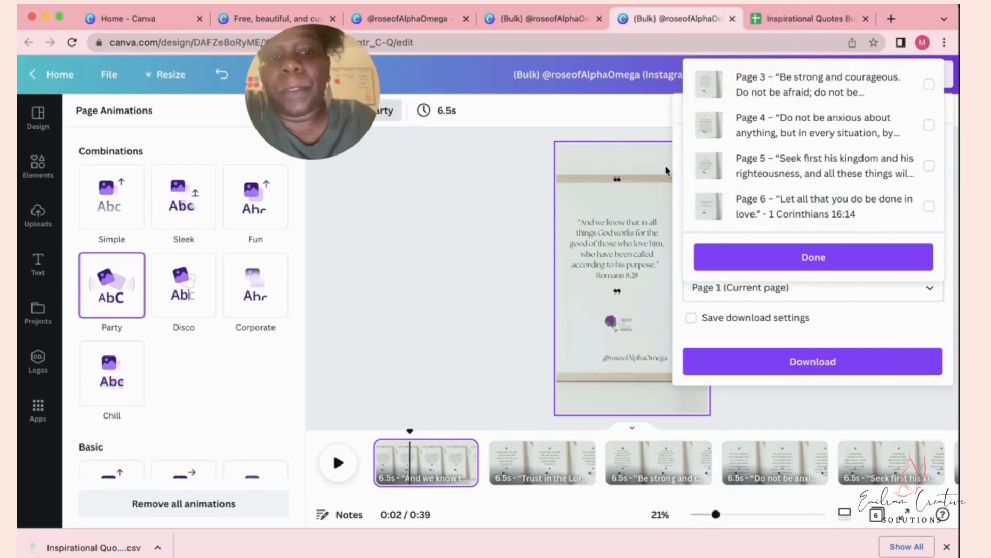
click(606, 129)
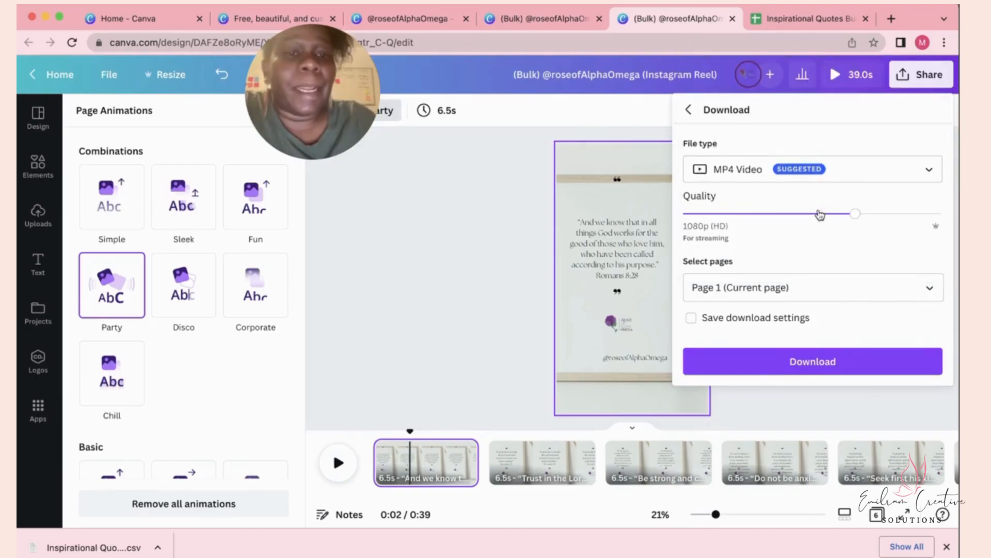
click(835, 168)
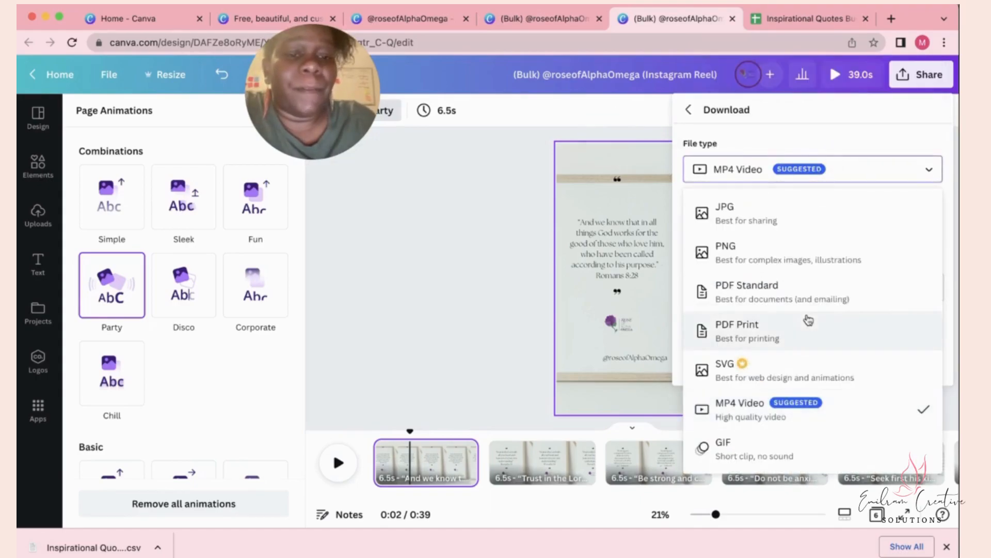
click(503, 216)
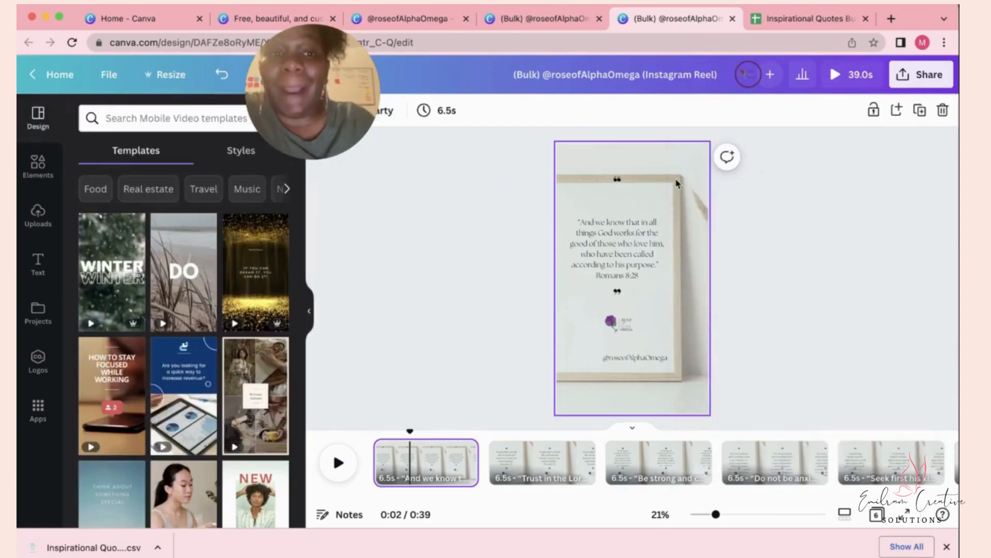